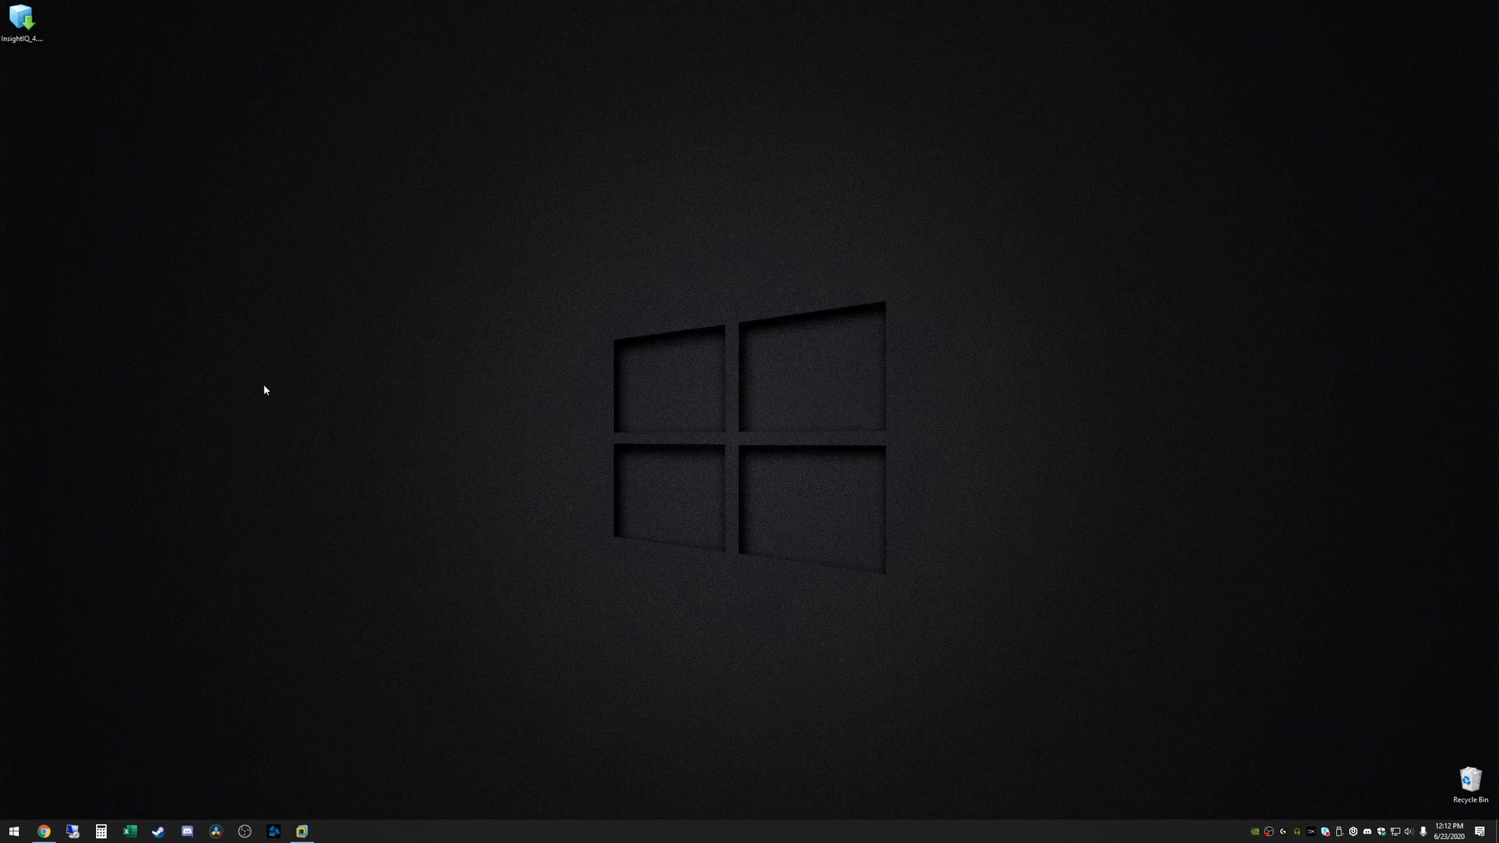
Restore the Chrome window showing the Isilon compatibility guide PDF
{"action": "left_click", "coordinate": [44, 827]}
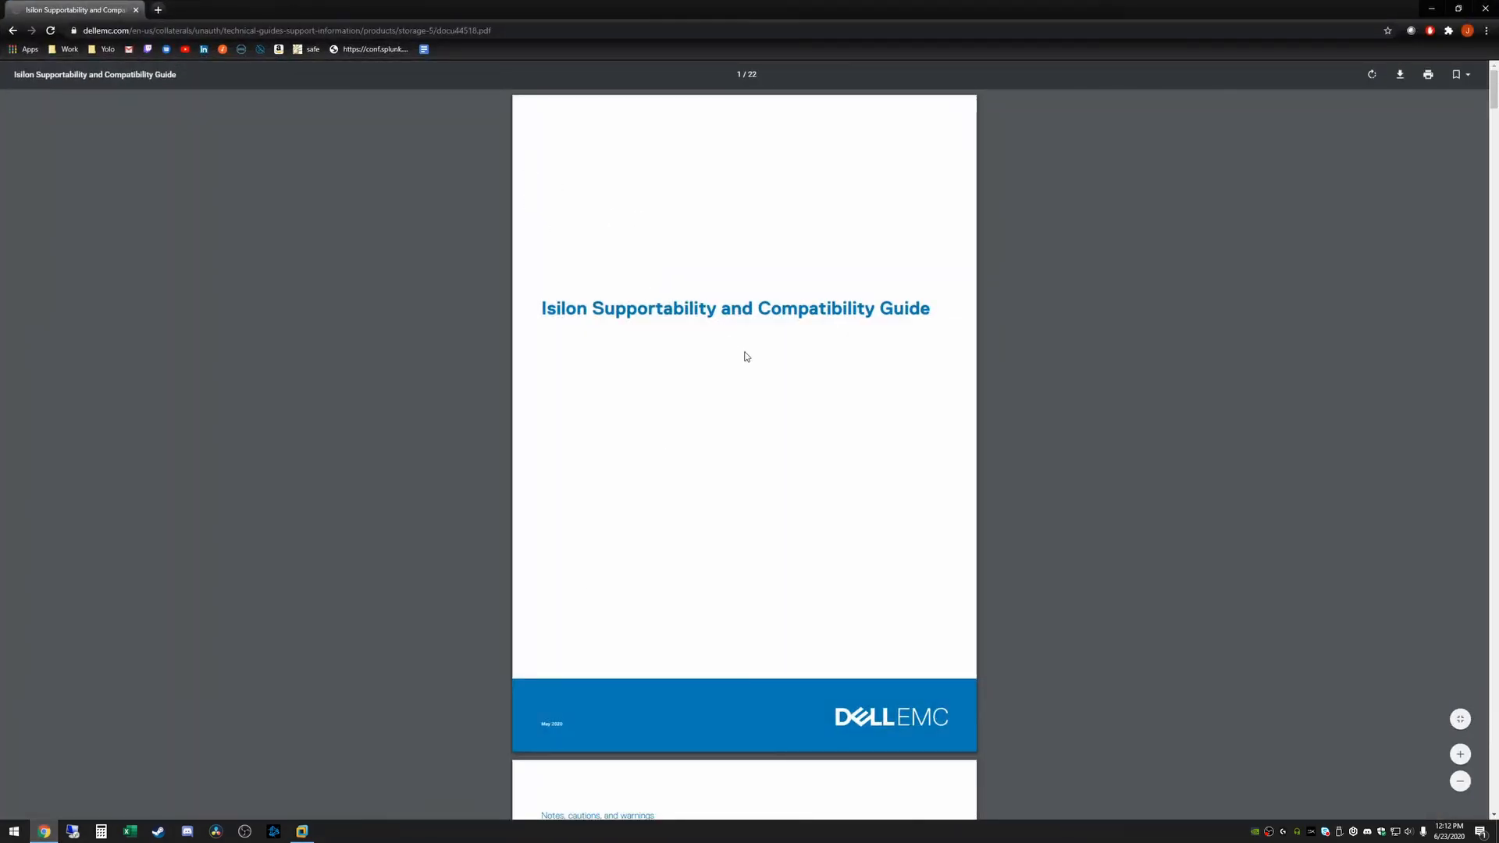
Jump to page 6 for the InsightIQ and OneFS compatibility table, then close Chrome
{"action": "scroll", "coordinate": [780, 361], "scroll_direction": "down", "scroll_amount": 2}
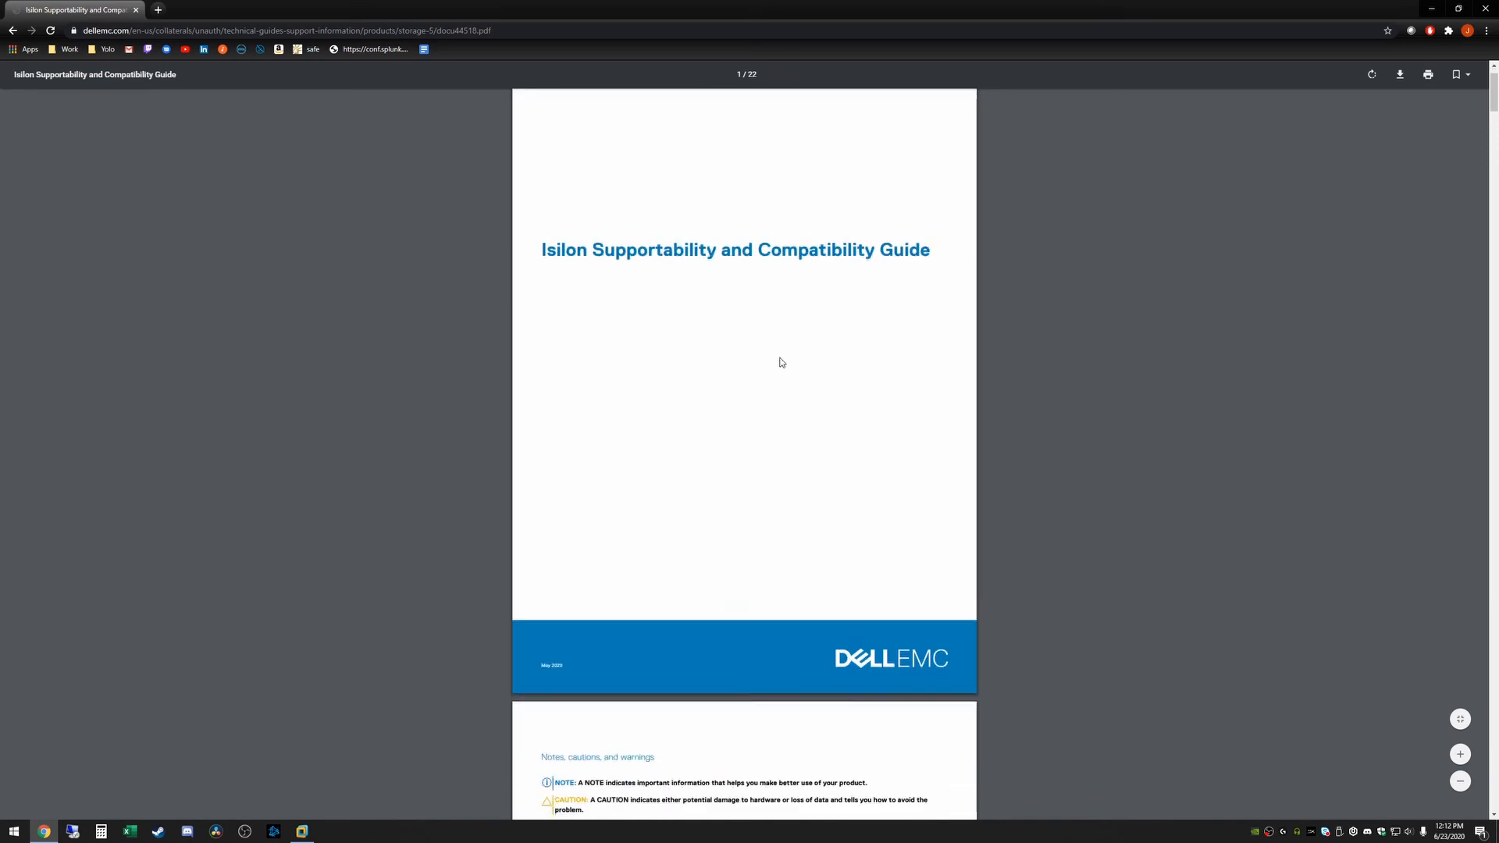
{"action": "scroll", "coordinate": [769, 313], "scroll_direction": "up", "scroll_amount": 2}
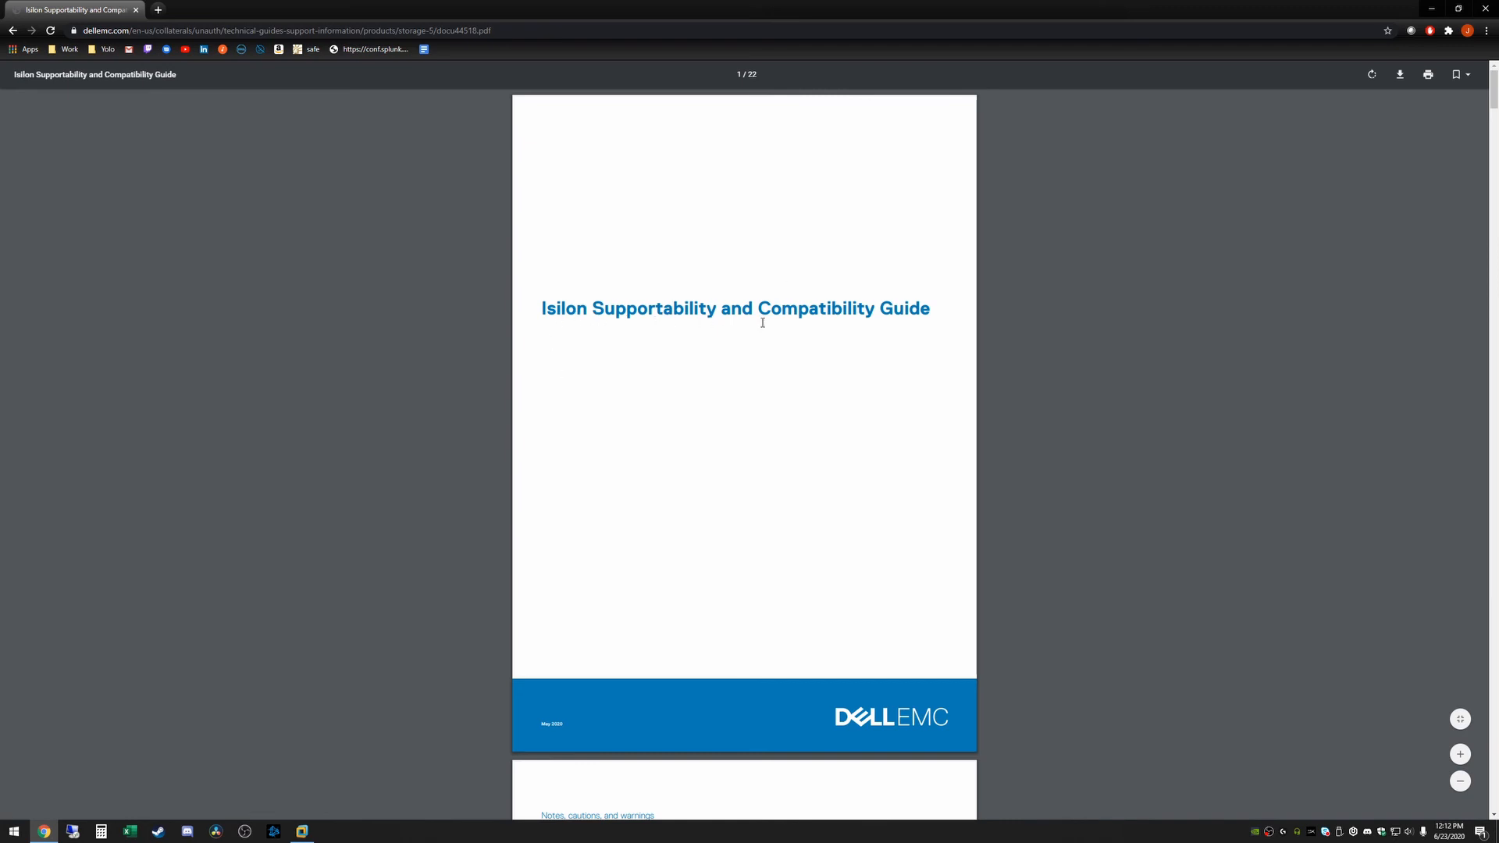
{"action": "left_click", "coordinate": [741, 75]}
{"action": "key", "text": "Return"}
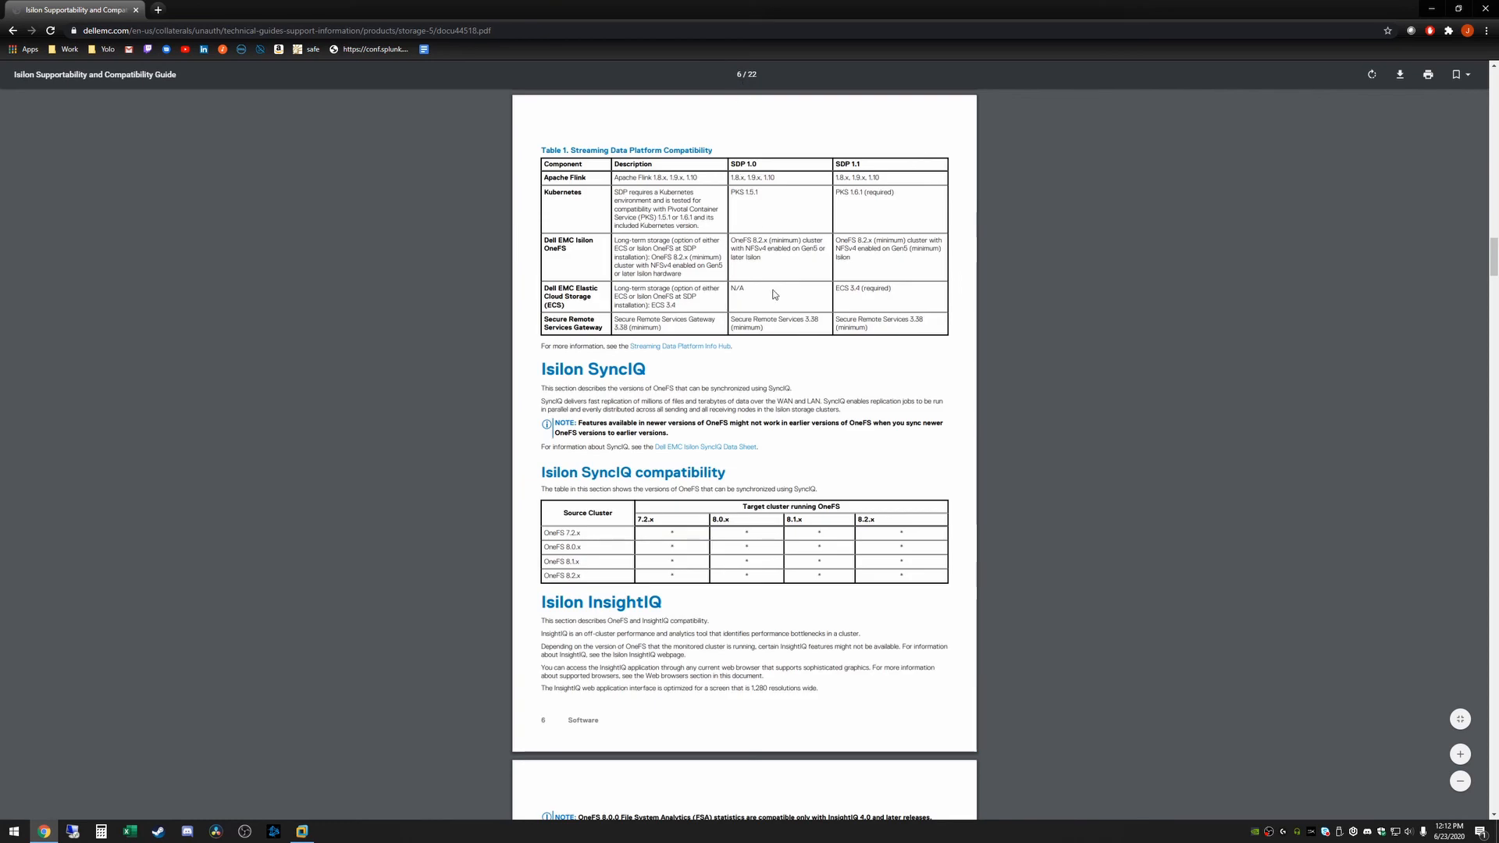
{"action": "scroll", "coordinate": [771, 295], "scroll_direction": "down", "scroll_amount": 3}
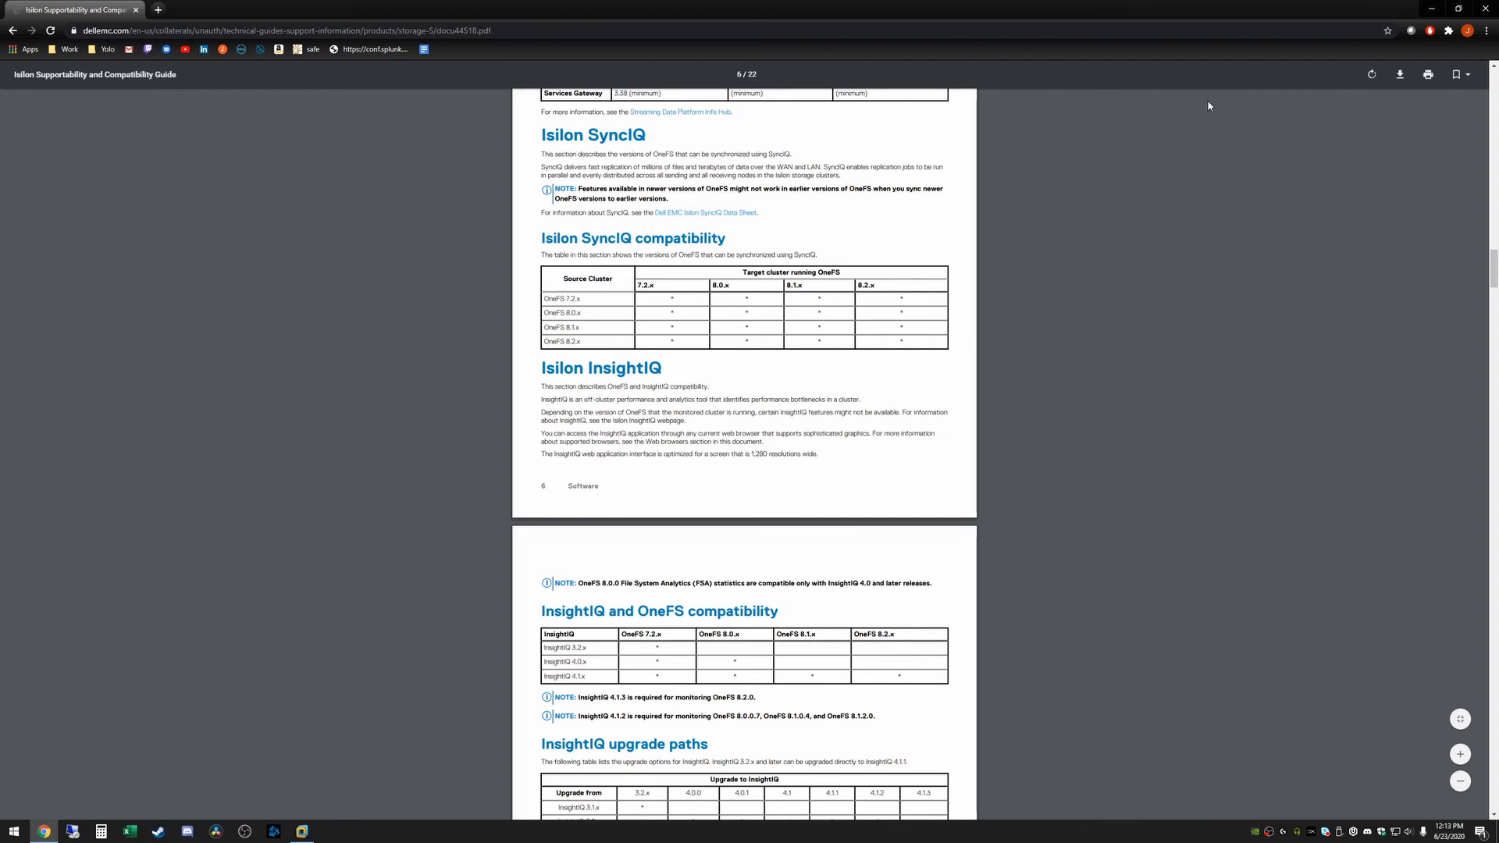
{"action": "left_click", "coordinate": [1488, 7]}
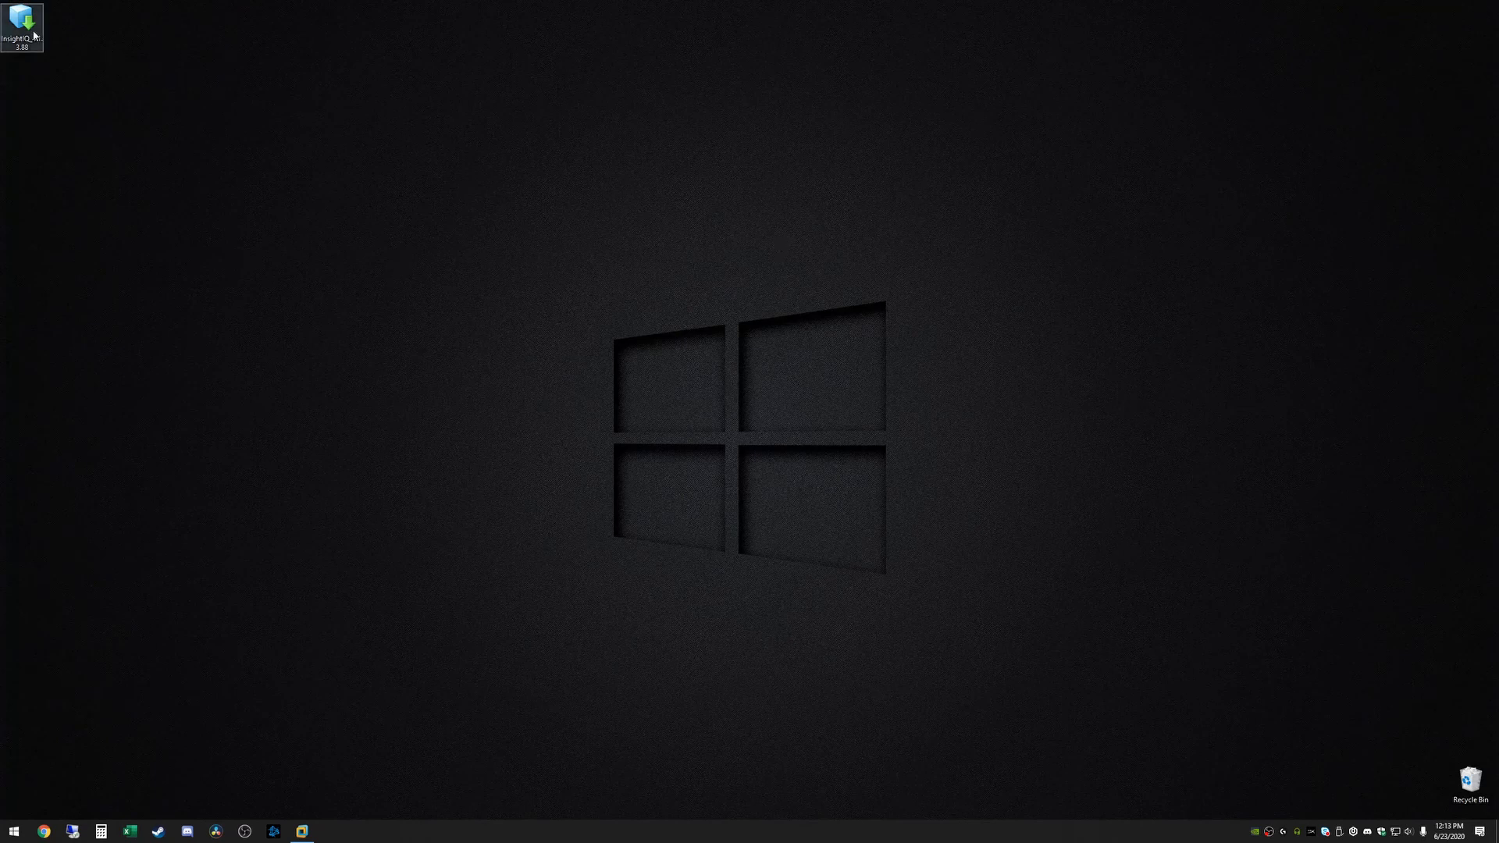
Move the InsightIQ OVA icon off the desktop corner and bring up VMware Workstation
{"action": "left_click_drag", "start_coordinate": [22, 23], "coordinate": [109, 141]}
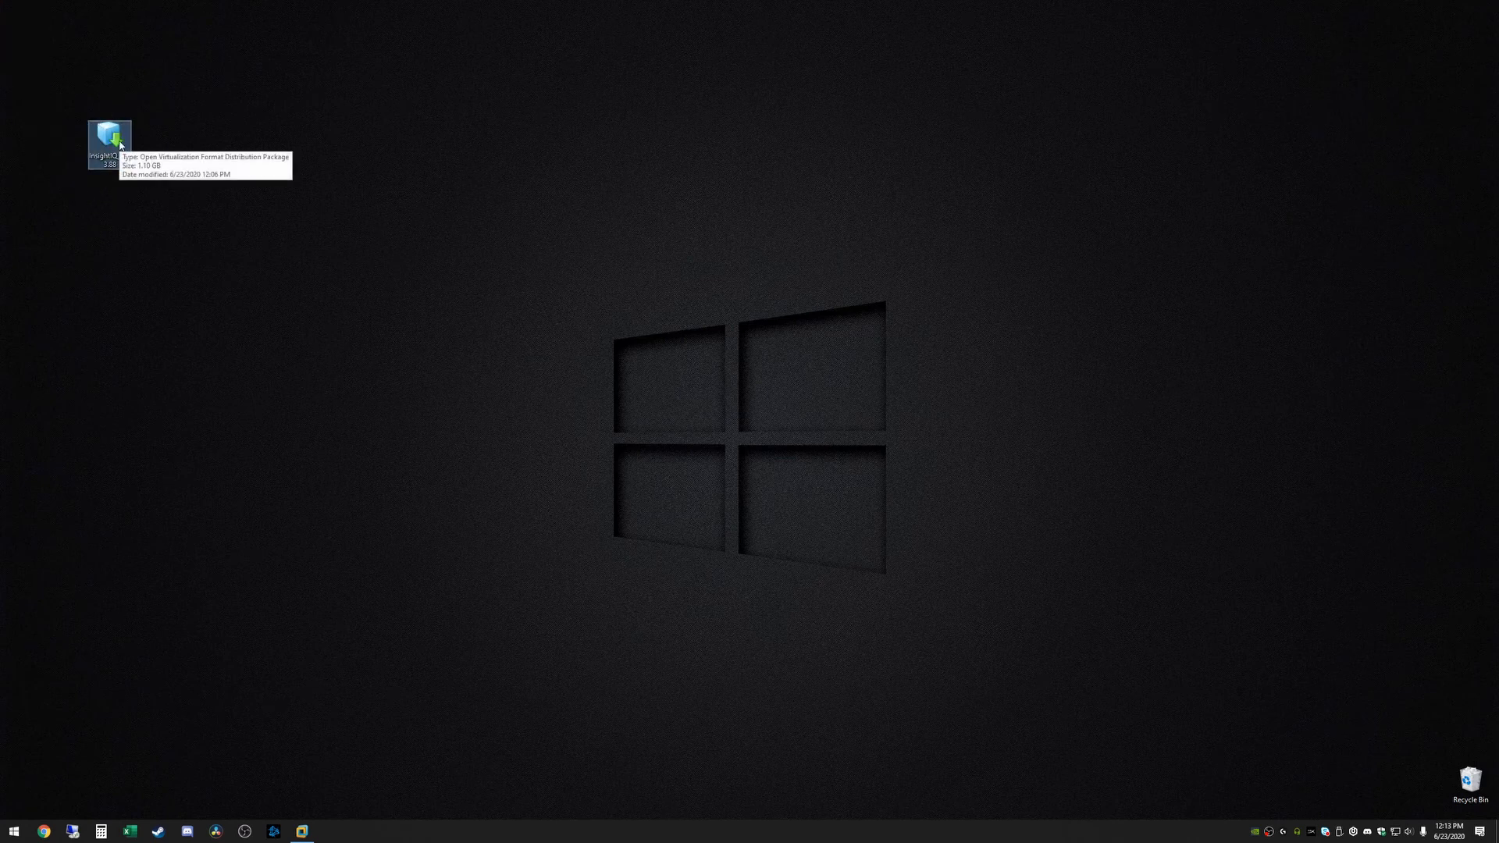
{"action": "left_click", "coordinate": [196, 117]}
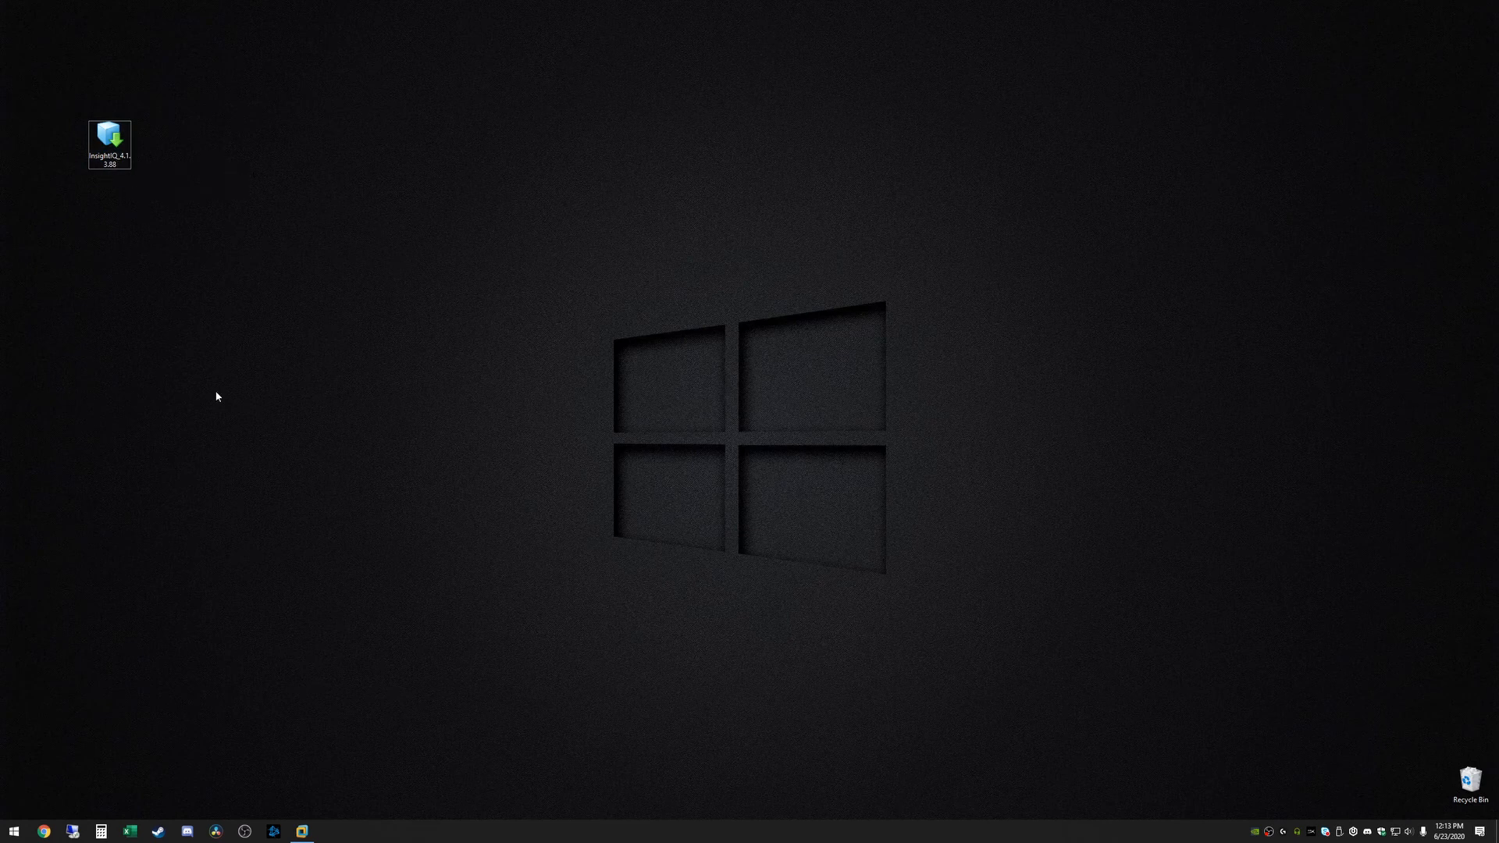
{"action": "left_click", "coordinate": [304, 831]}
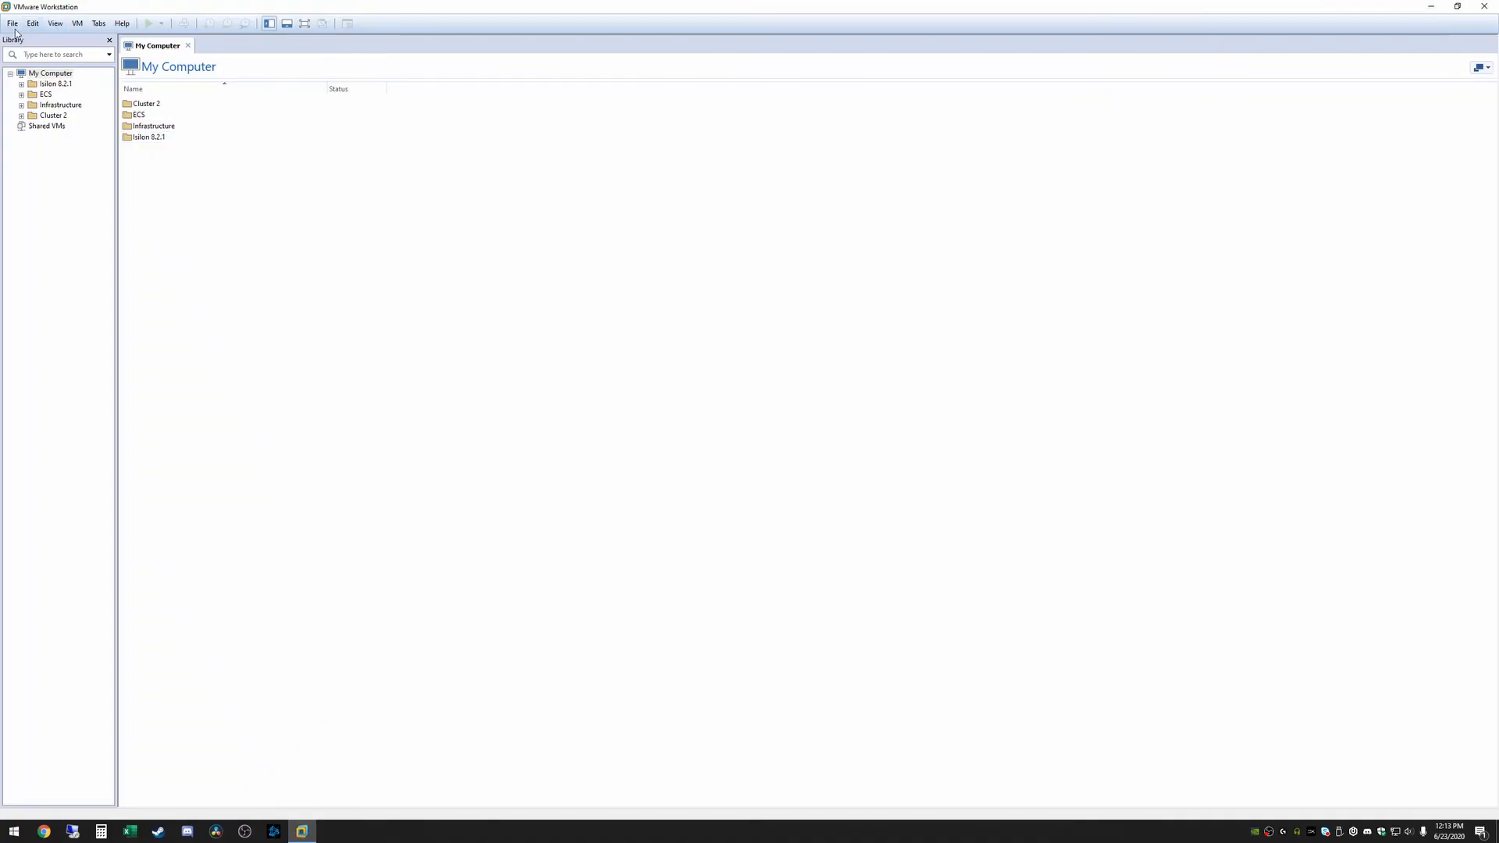
Import the InsightIQ OVA package as virtual machine 'InsightIQ_4.1.3', dropping the ' (2)' suffix
{"action": "left_click", "coordinate": [13, 23]}
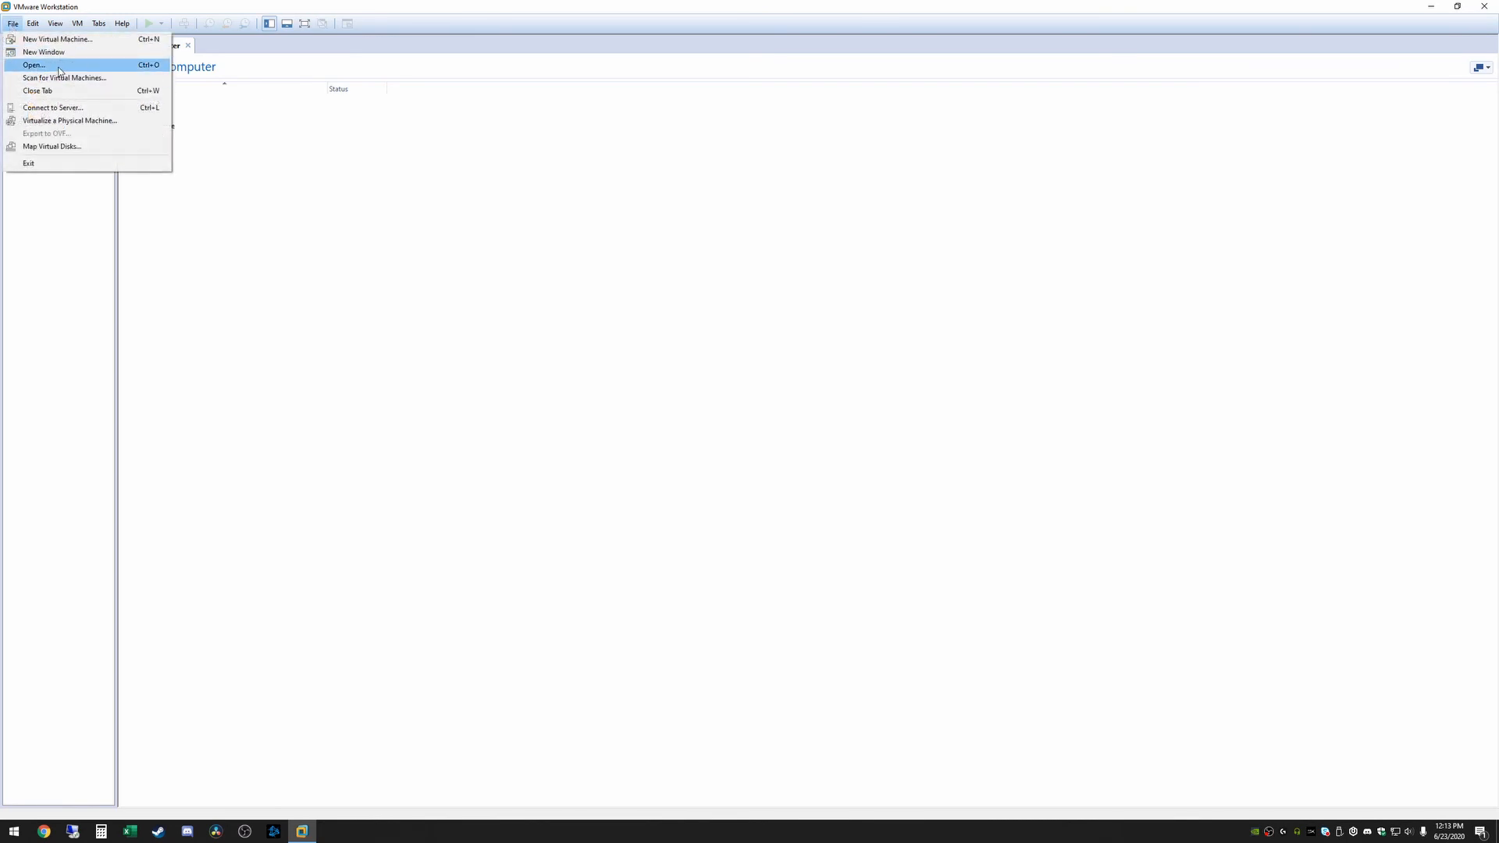
{"action": "left_click", "coordinate": [58, 68]}
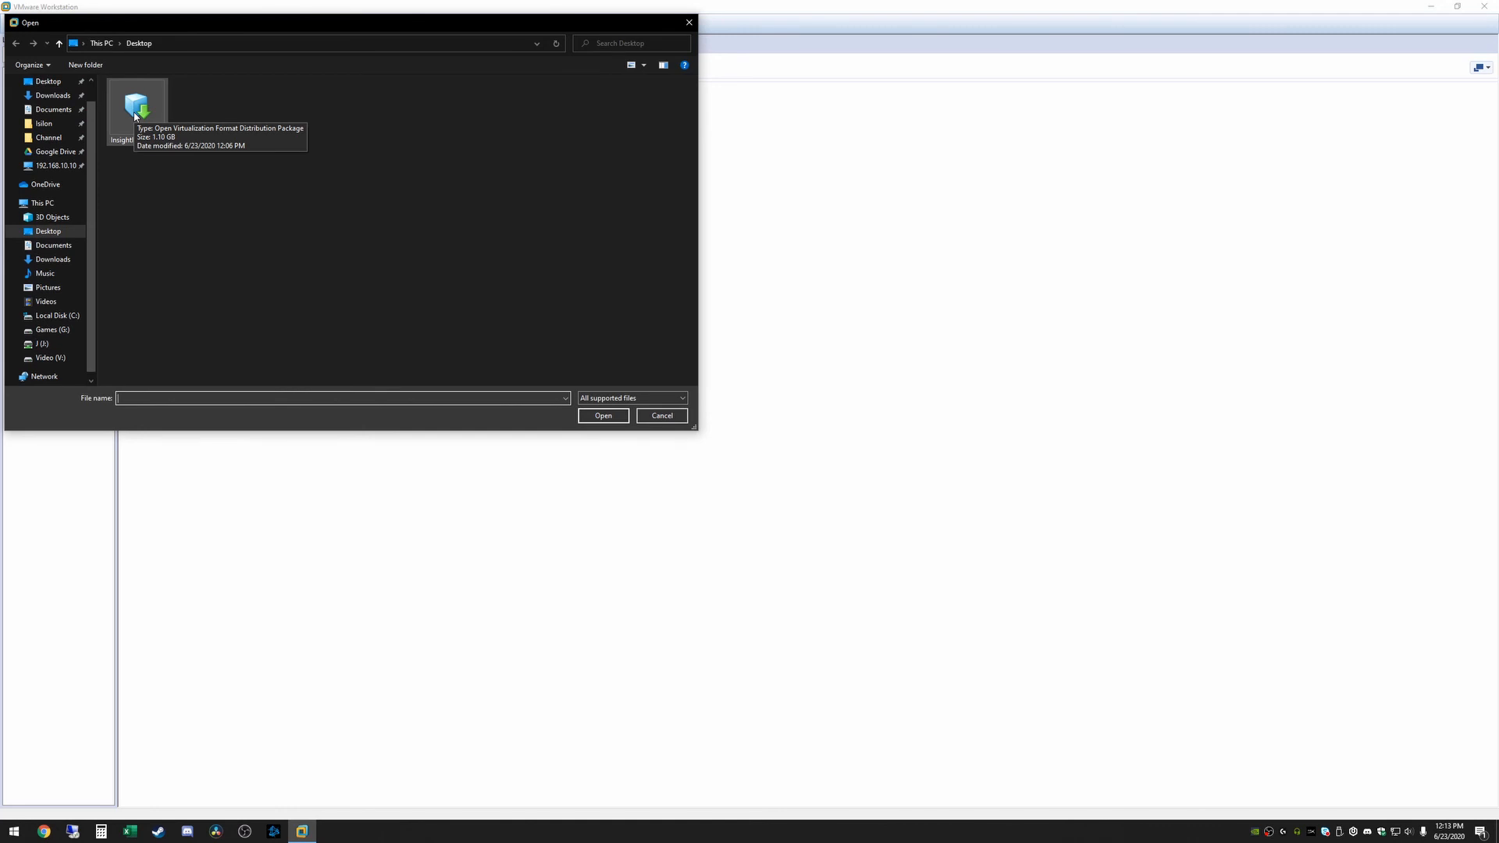
{"action": "double_click", "coordinate": [135, 115]}
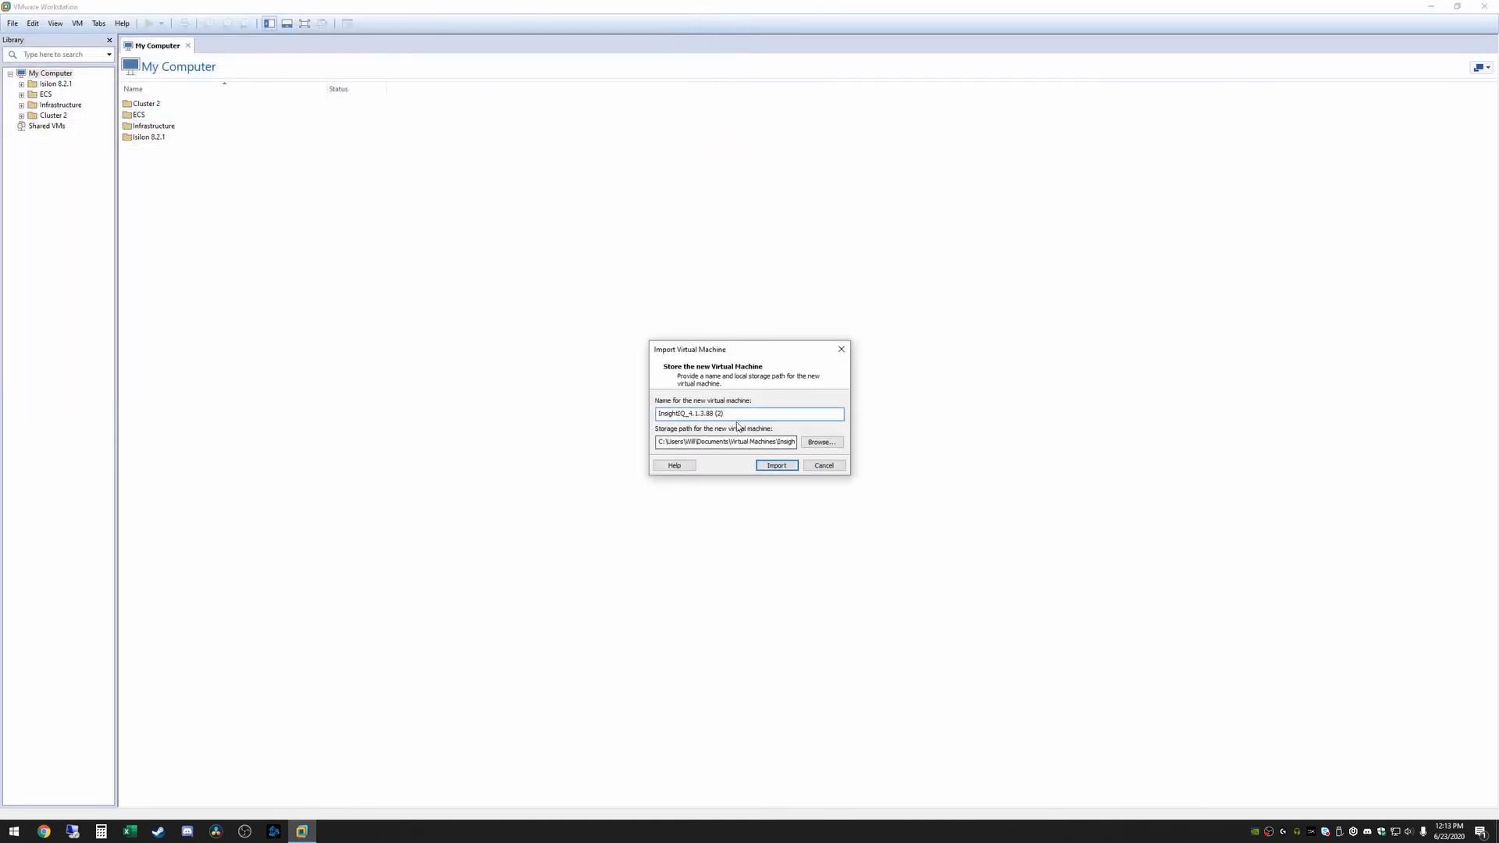
{"action": "left_click_drag", "start_coordinate": [720, 409], "coordinate": [715, 409]}
{"action": "key", "text": "BackSpace"}
{"action": "left_click", "coordinate": [773, 467]}
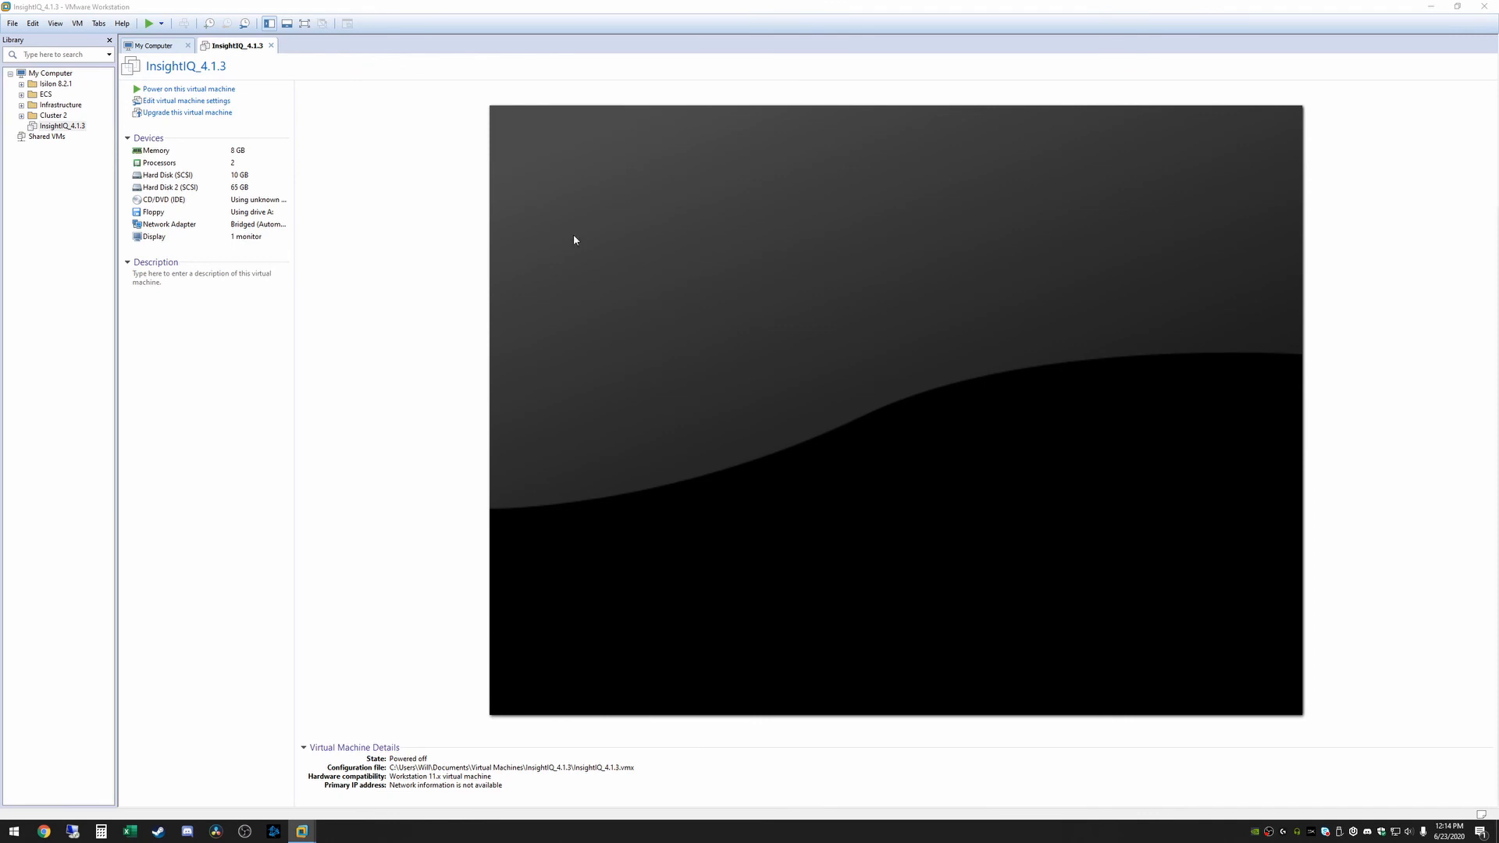
Power on InsightIQ_4.1.3, boot the default CentOS kernel, and set and confirm the administrator password
{"action": "left_click", "coordinate": [176, 90]}
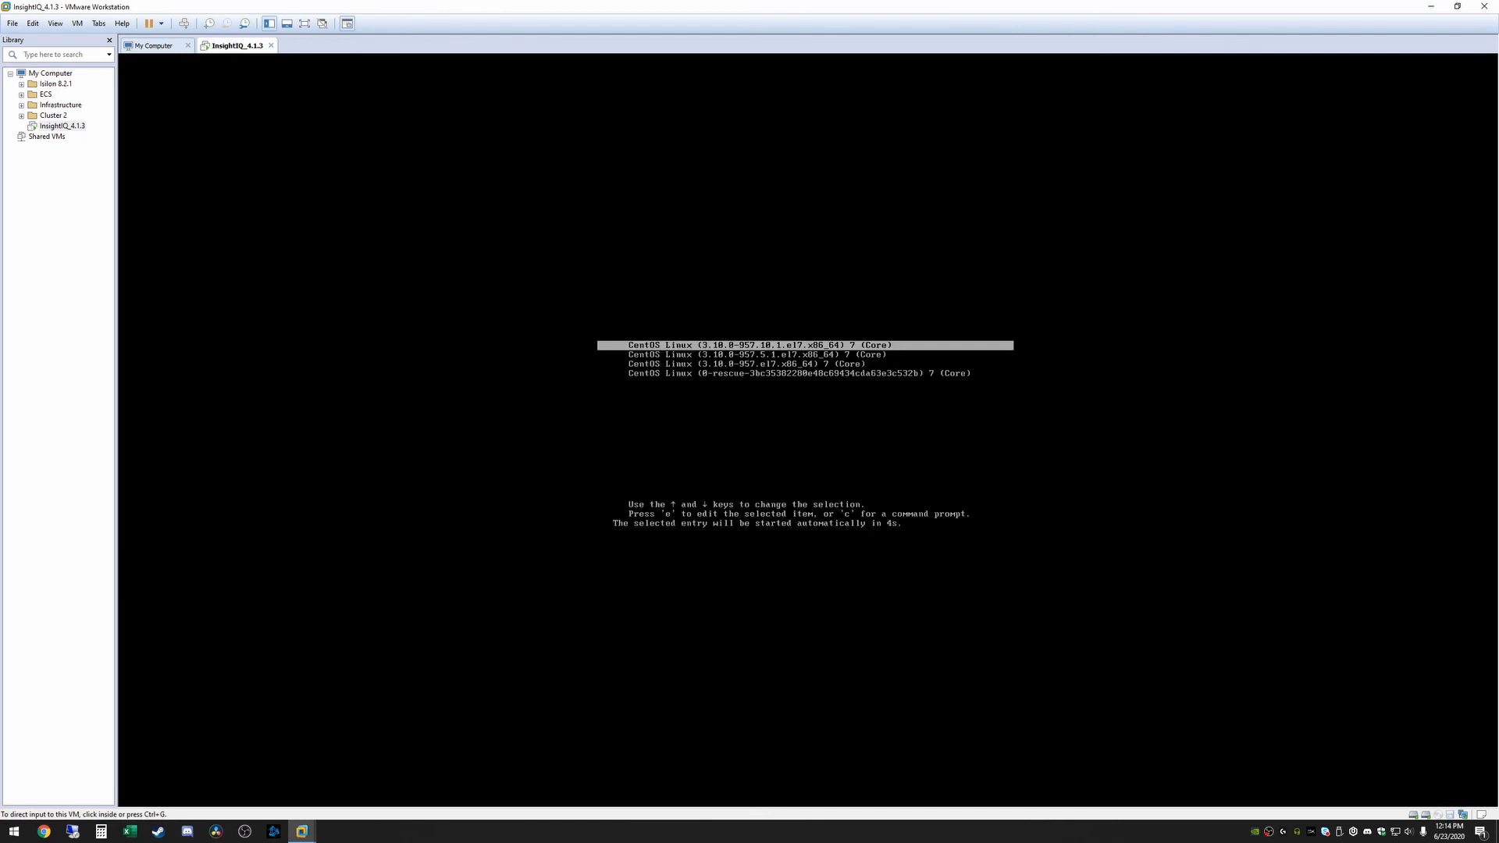
{"action": "key", "text": "ctrl+g"}
{"action": "key", "text": "Return"}
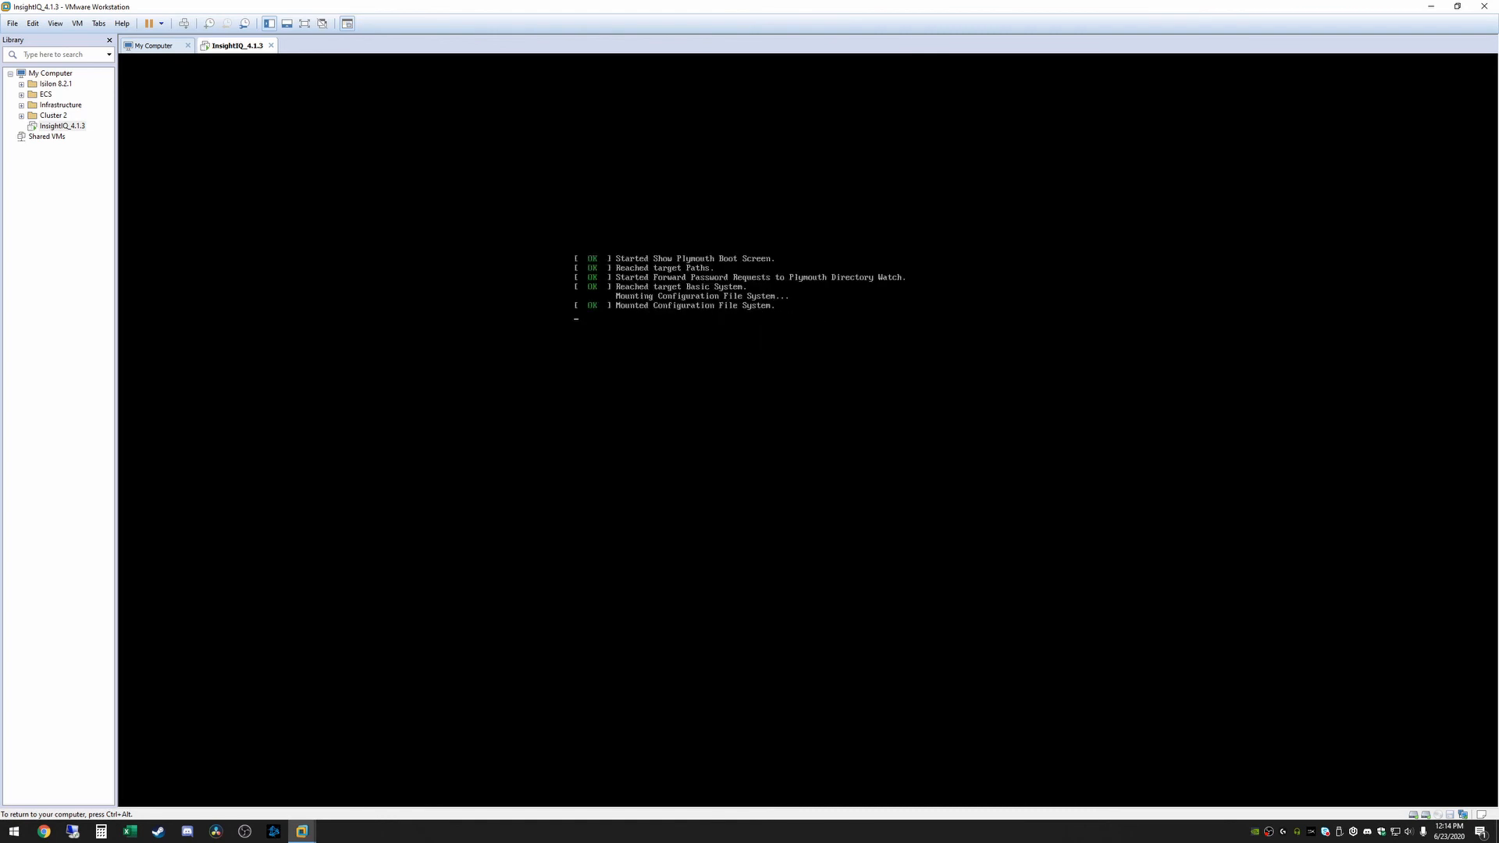
{"action": "key", "text": "ctrl+alt"}
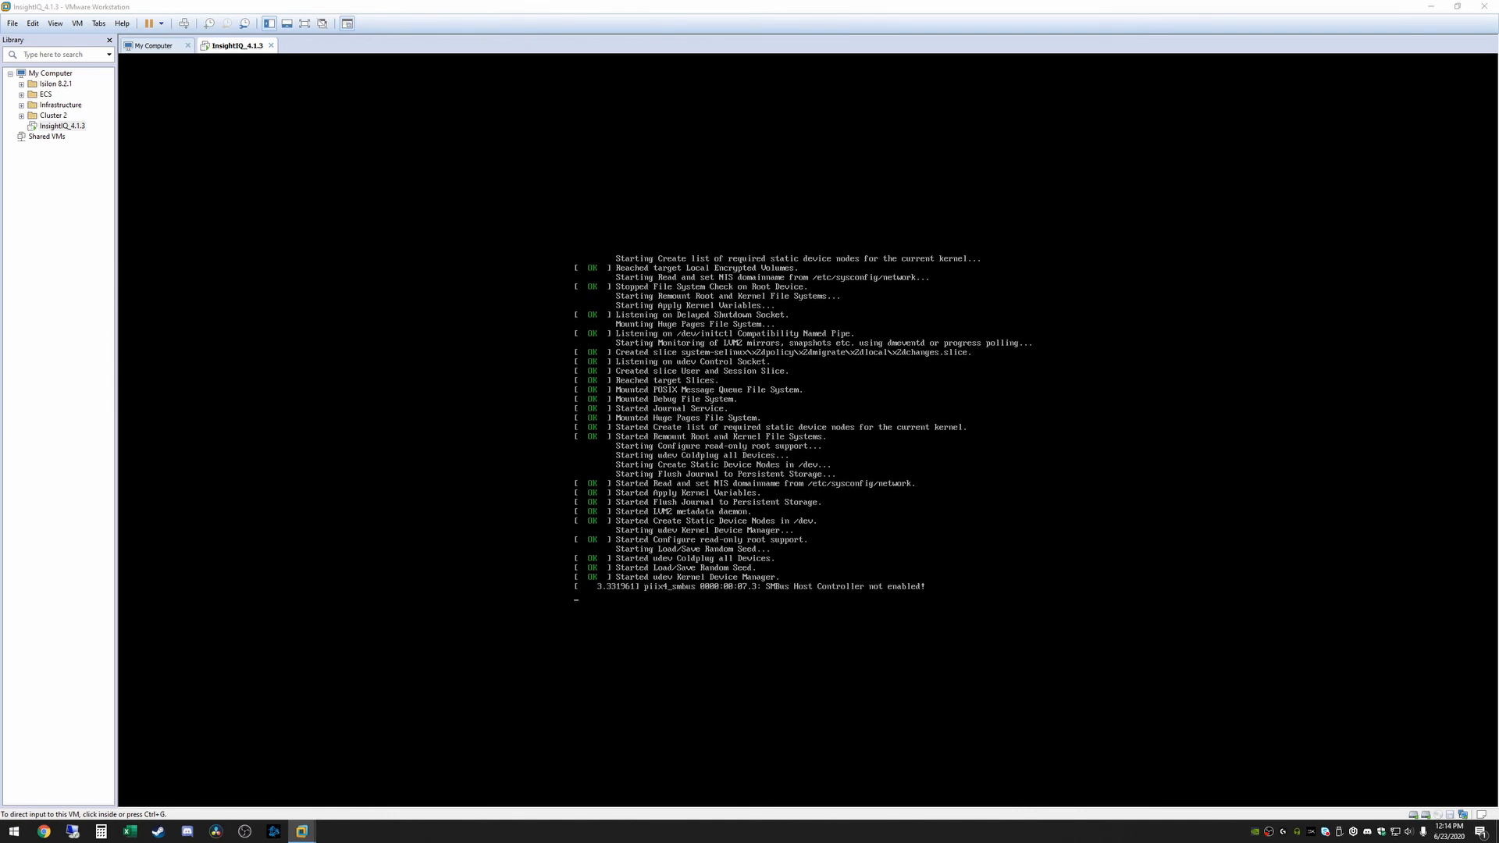
{"action": "left_click", "coordinate": [647, 413]}
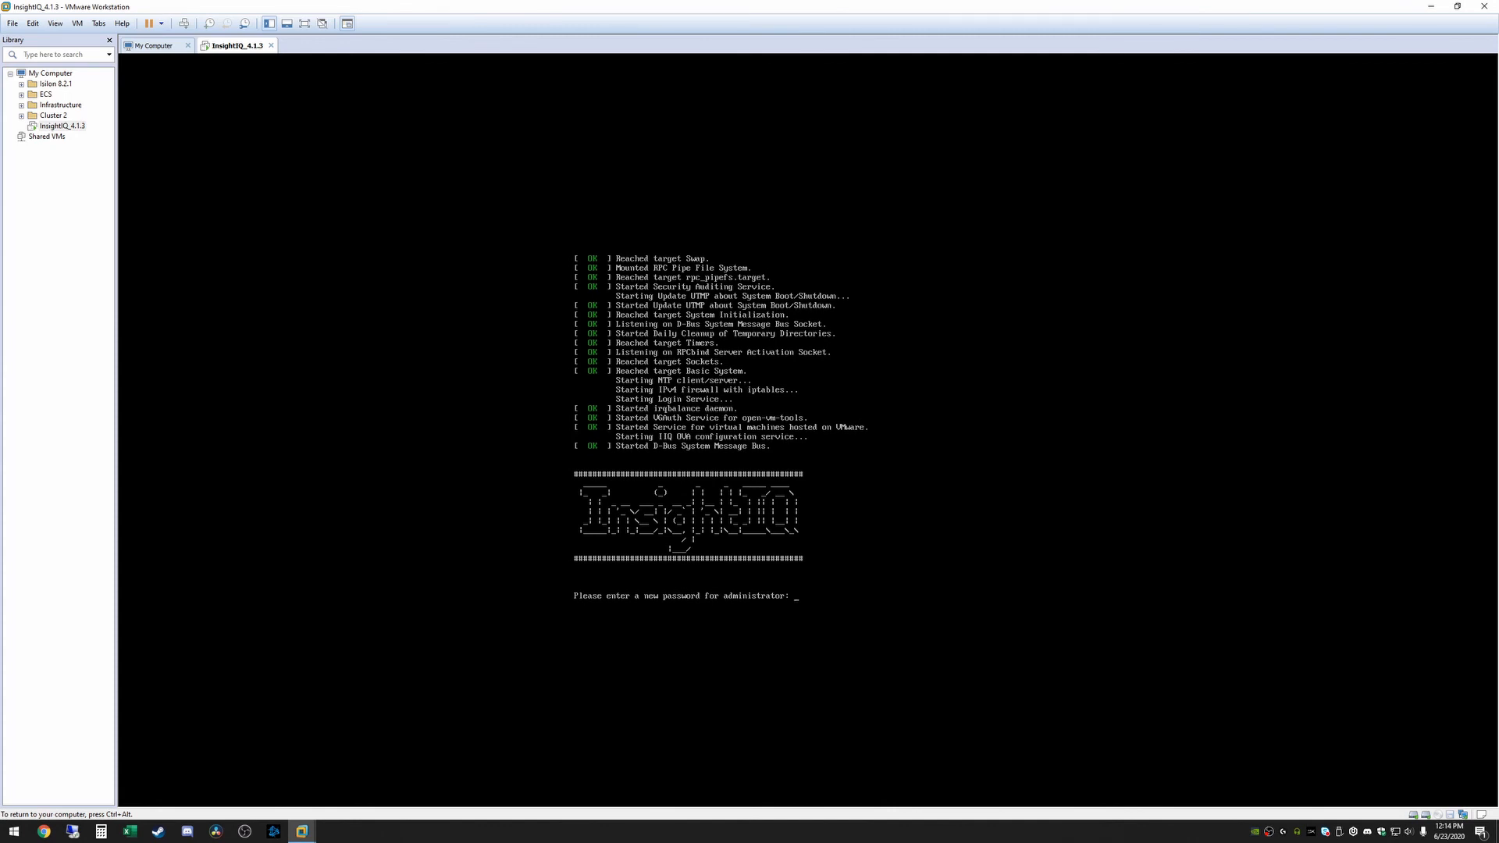
{"action": "key", "text": "Return"}
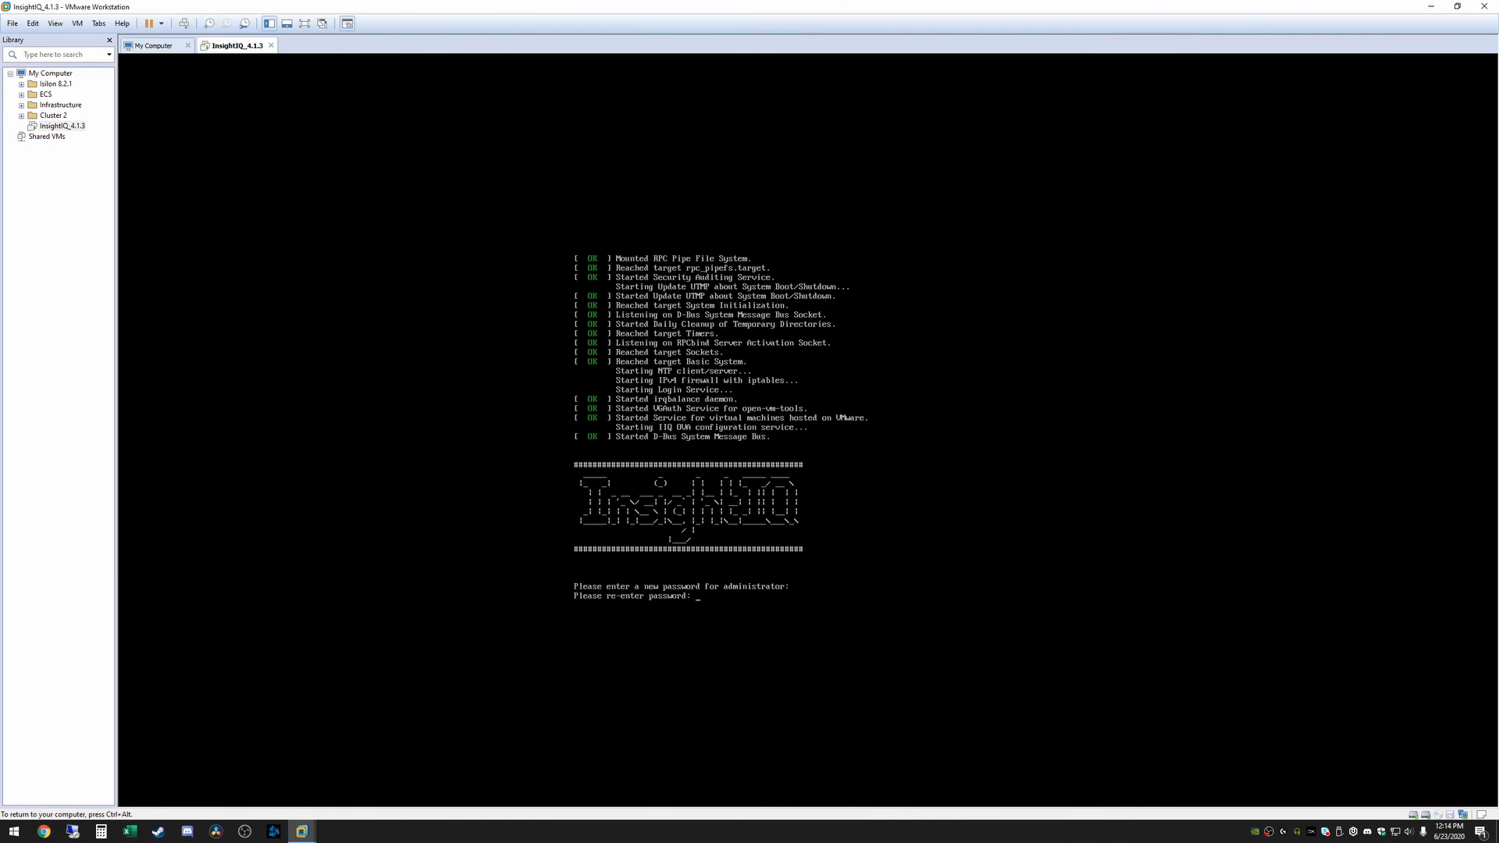
{"action": "key", "text": "Return"}
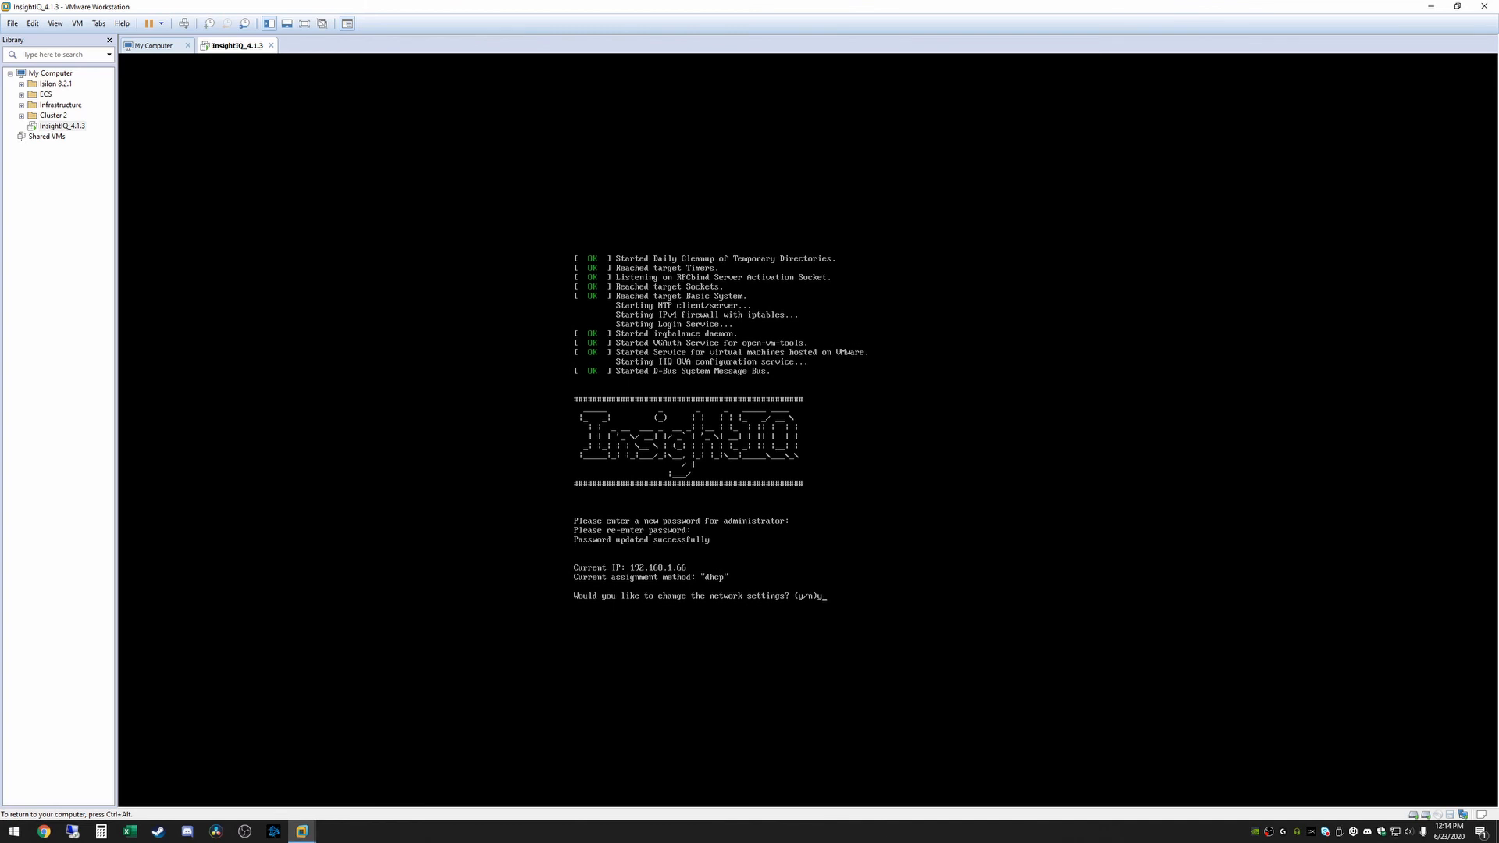
Change the appliance network to IP 192.168.10.8 with netmask 255.255.255.0
{"action": "key", "text": "Return"}
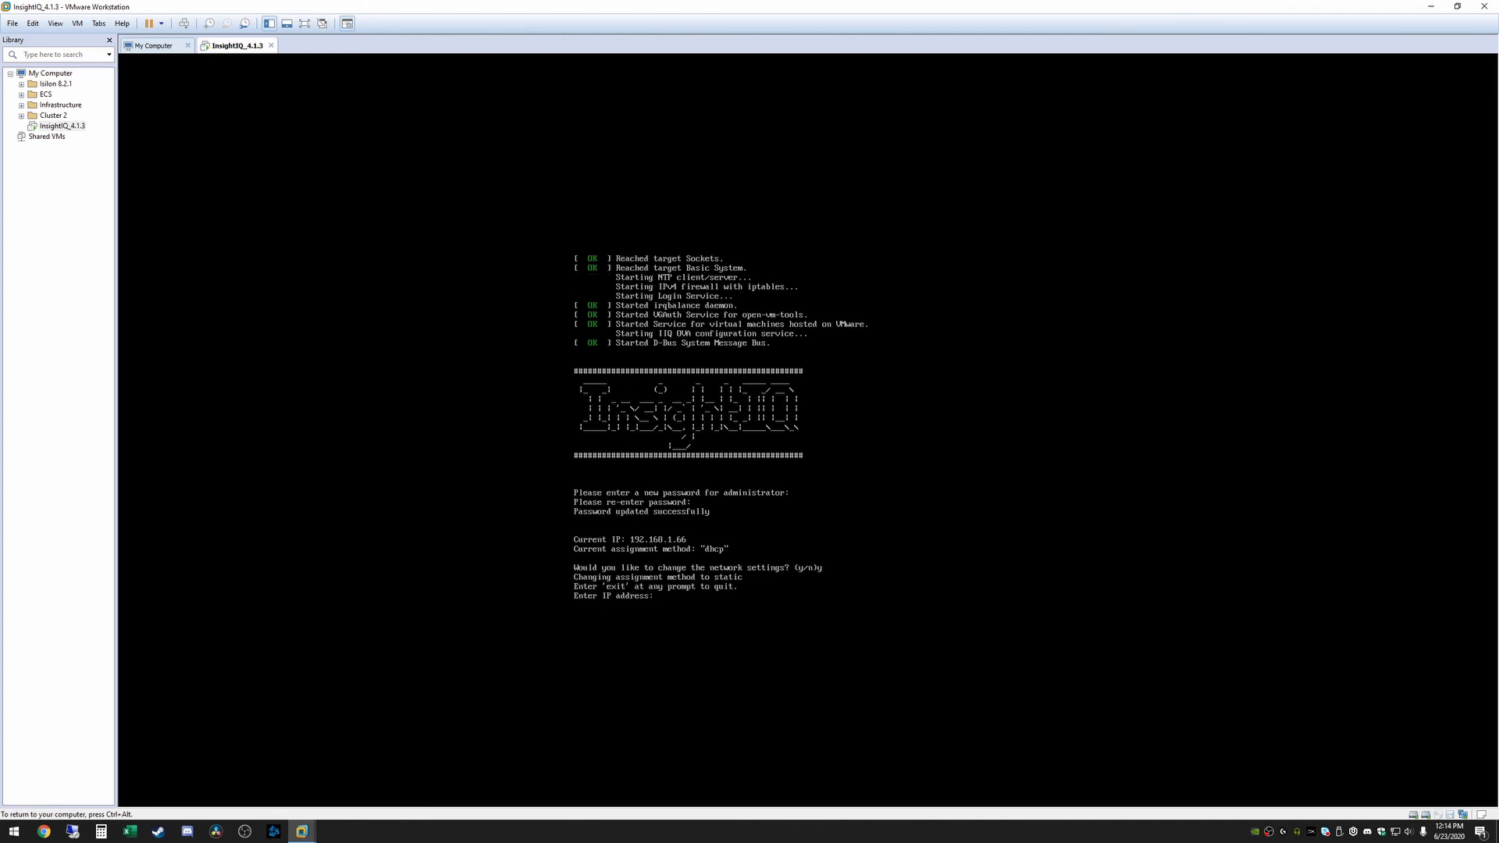
{"action": "key", "text": "End"}
{"action": "key", "text": "Page_Up"}
{"action": "key", "text": "Down"}
{"action": "key", "text": "BackSpace"}
{"action": "key", "text": "BackSpace"}
{"action": "key", "text": "BackSpace"}
{"action": "key", "text": "BackSpace"}
{"action": "key", "text": "BackSpace"}
{"action": "key", "text": "BackSpace"}
{"action": "key", "text": "BackSpace"}
{"action": "key", "text": "BackSpace"}
{"action": "key", "text": "BackSpace"}
{"action": "key", "text": "BackSpace"}
{"action": "key", "text": "BackSpace"}
{"action": "type", "text": "192.168.10"}
{"action": "key", "text": "Return"}
{"action": "type", "text": "255.2"}
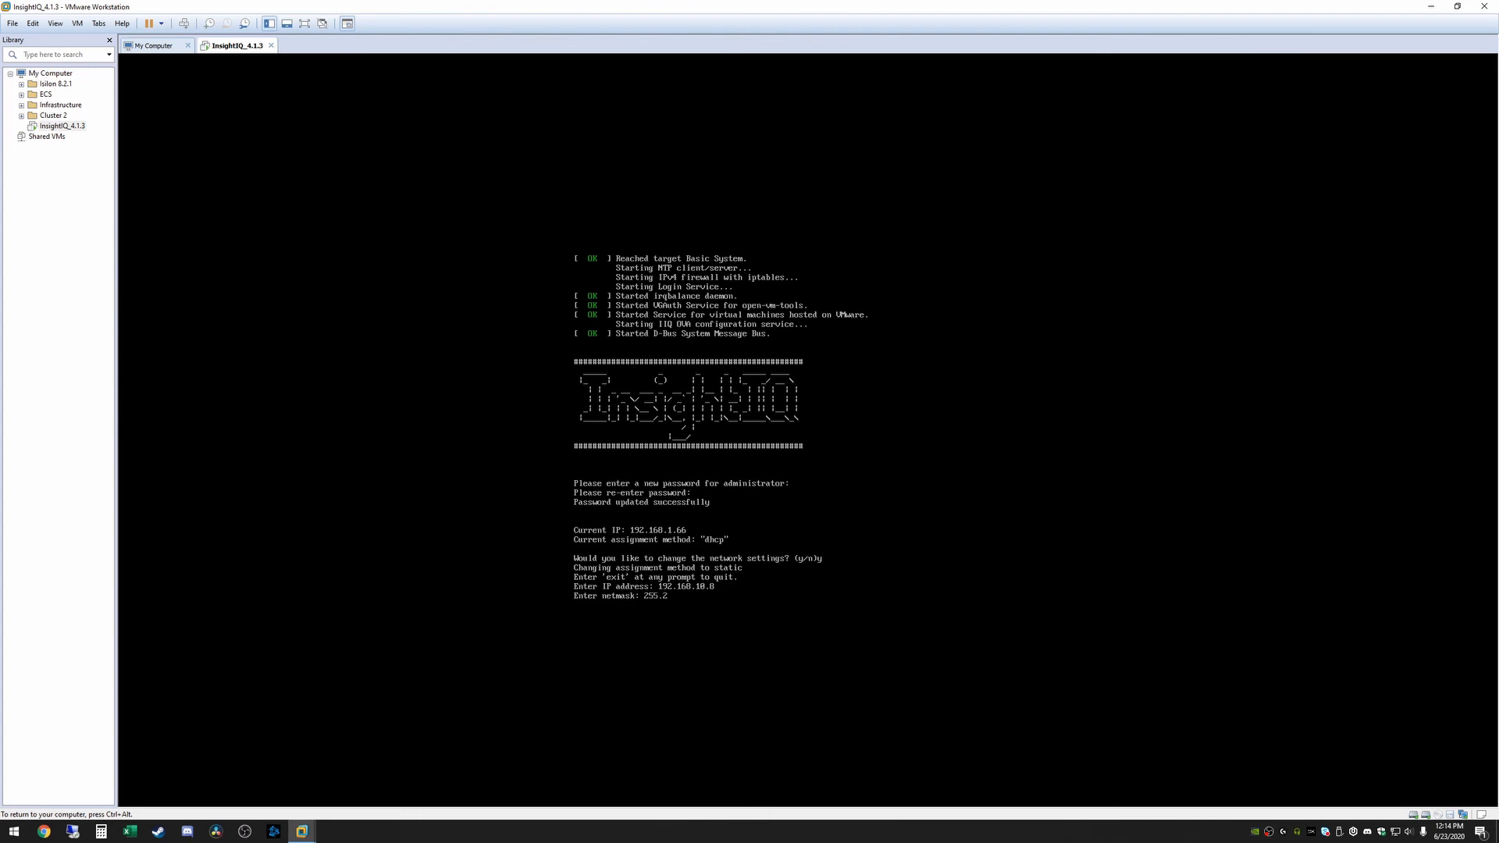
{"action": "type", "text": "55.255.0"}
{"action": "key", "text": "Return"}
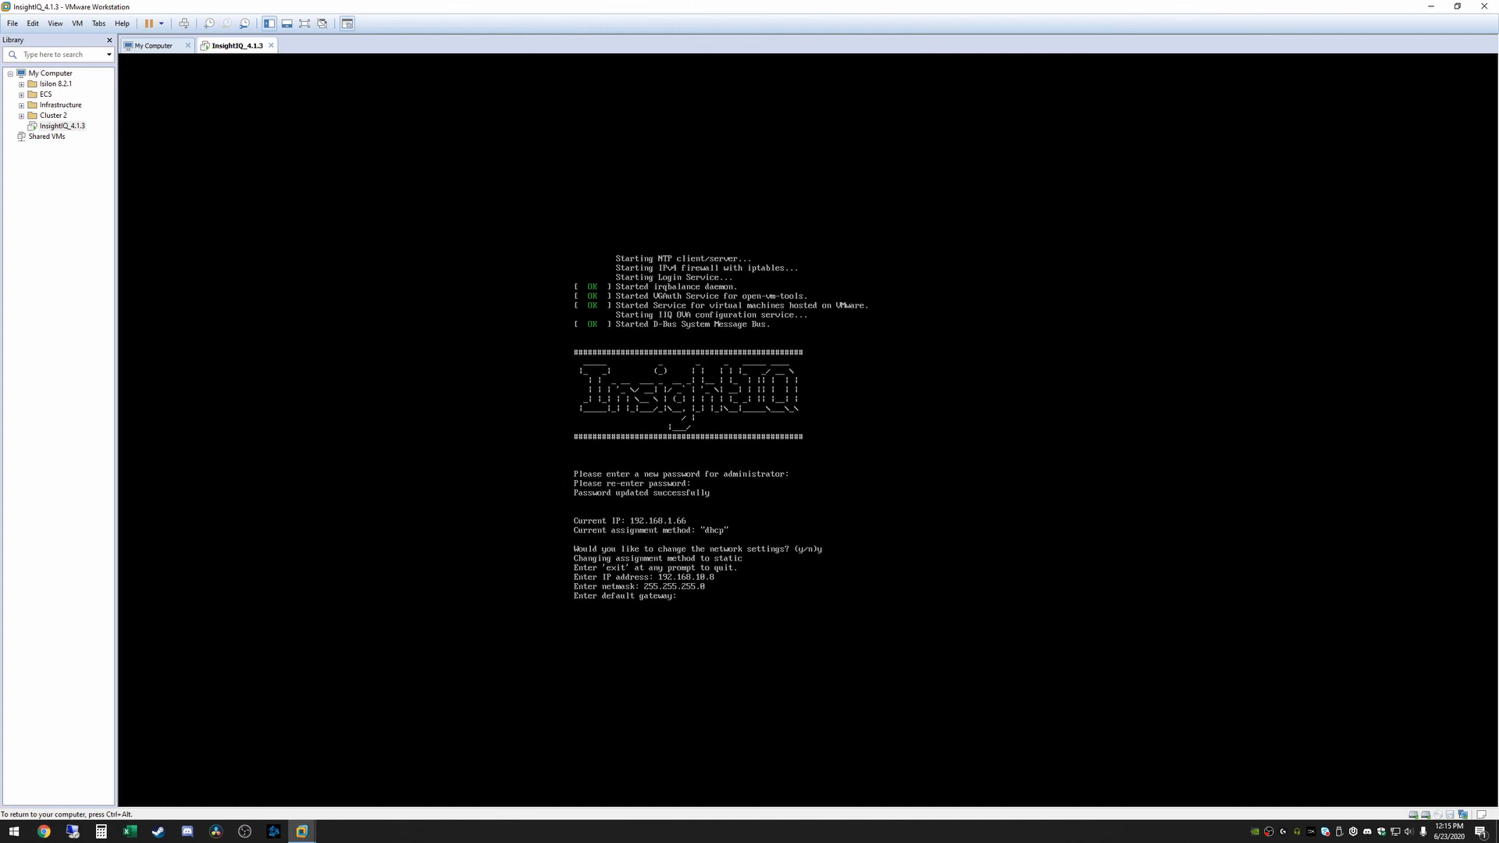
Set gateway 192.168.10.2 and DNS 192.168.10.6, confirm, keep the hostname, and release input
{"action": "type", "text": "192.168.10.2"}
{"action": "key", "text": "Return"}
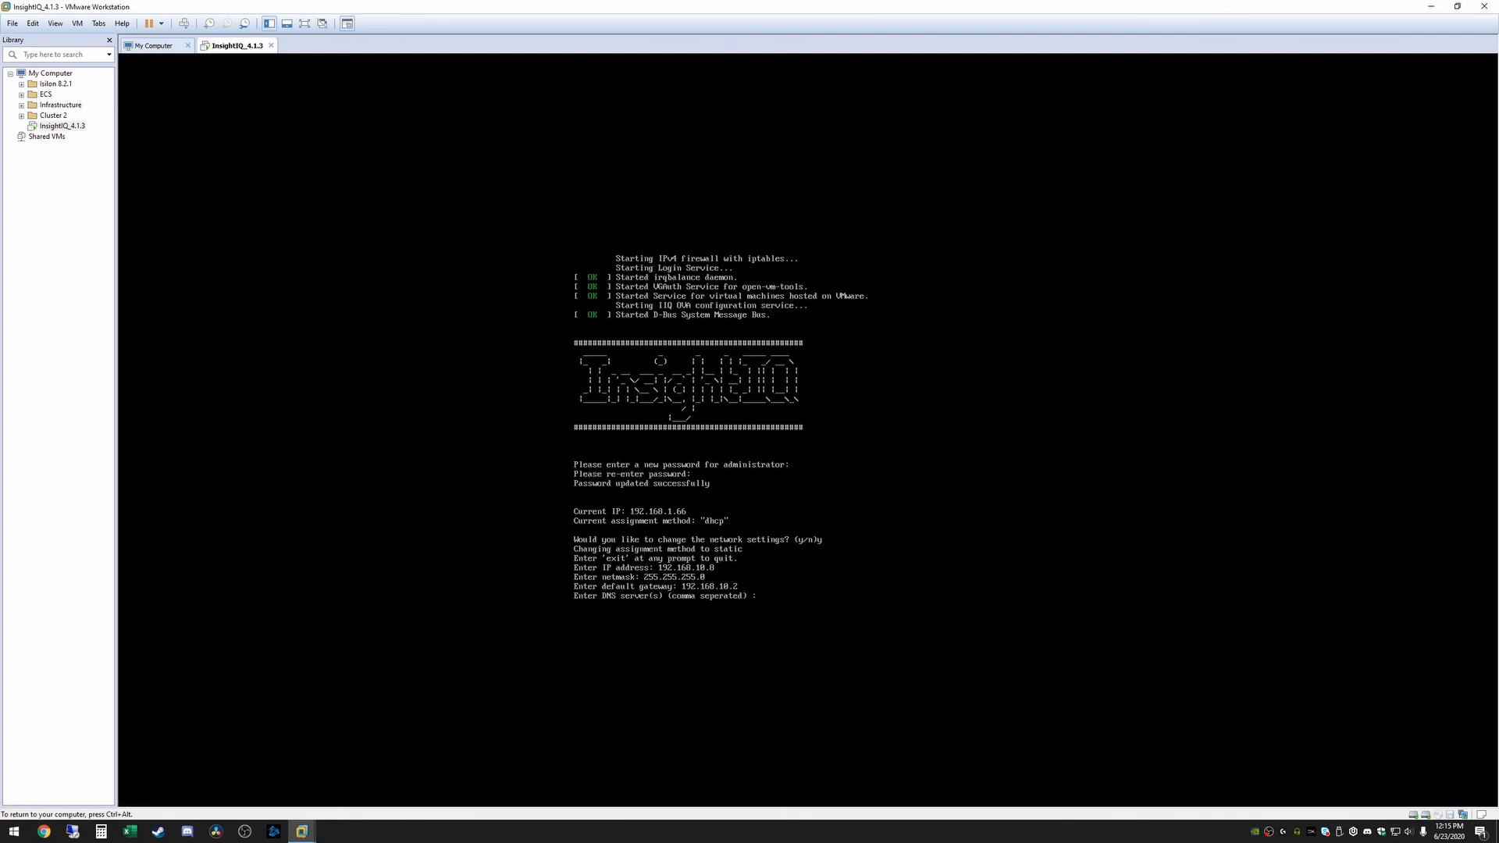
{"action": "type", "text": "192.168.10.6"}
{"action": "key", "text": "Return"}
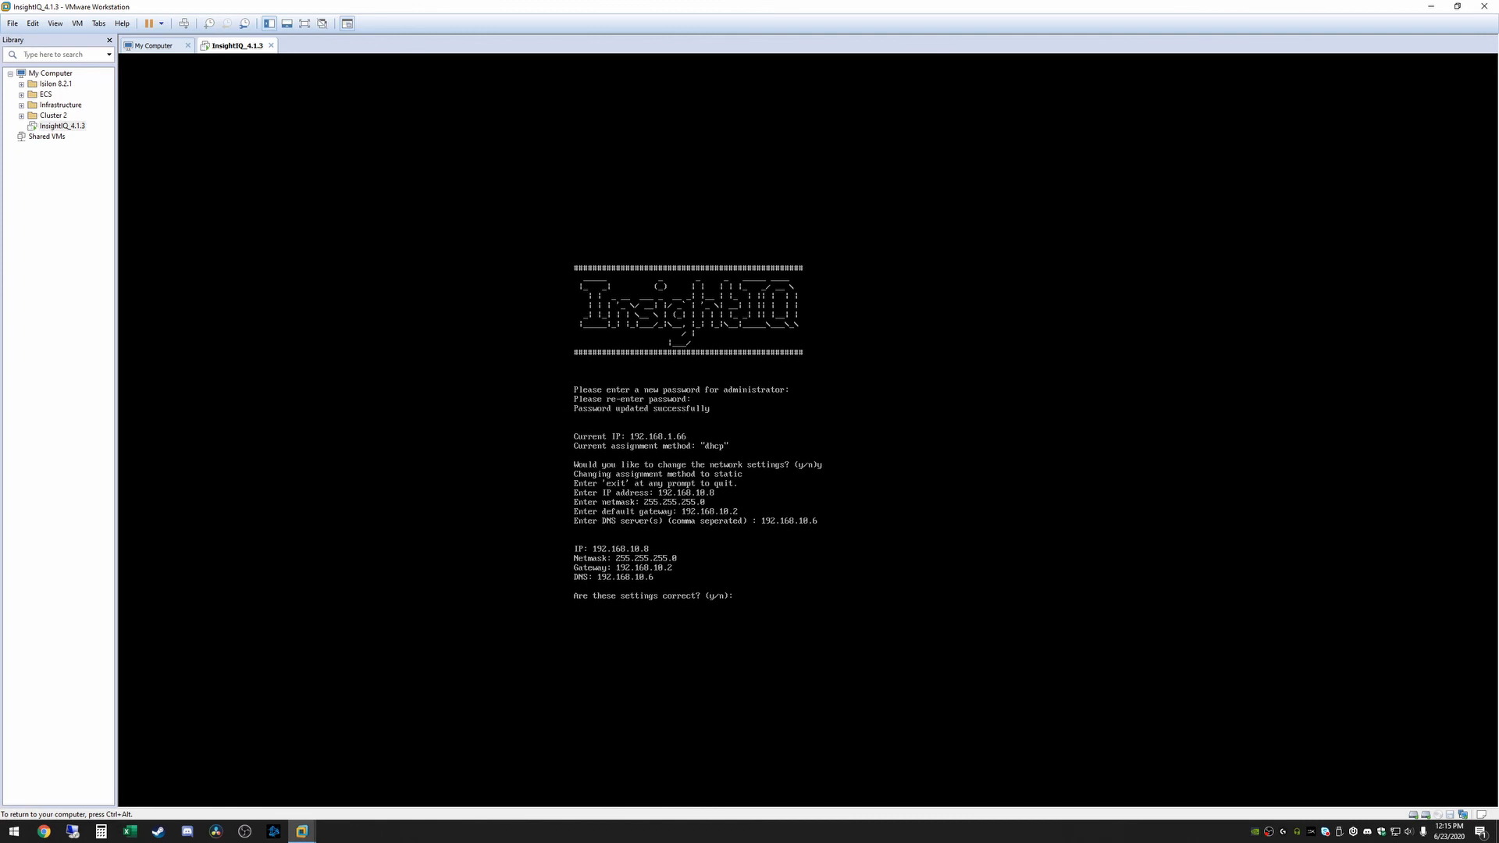
{"action": "type", "text": "yes"}
{"action": "key", "text": "Return"}
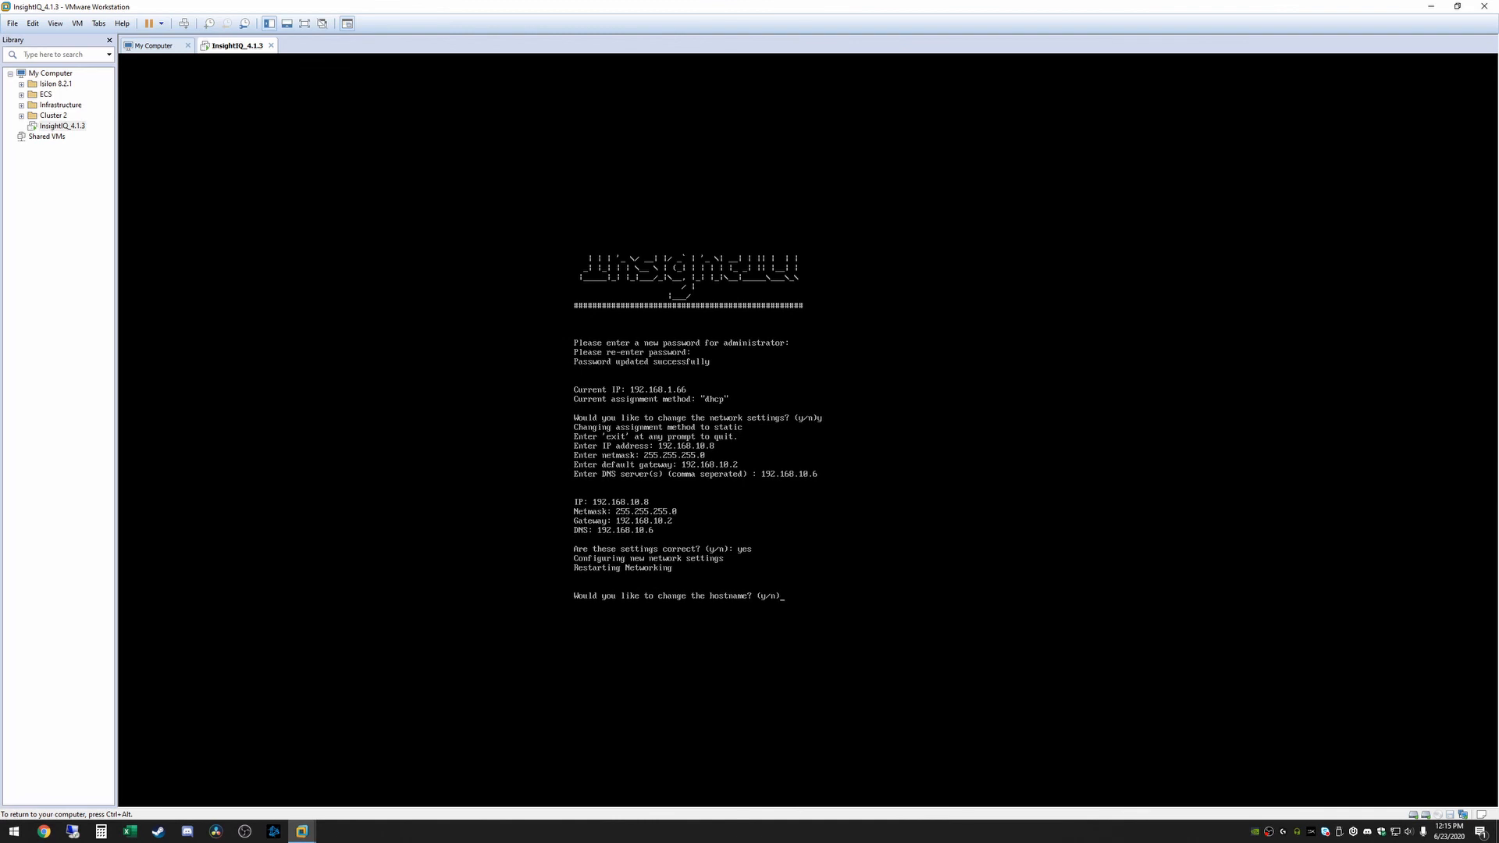
{"action": "type", "text": "n"}
{"action": "key", "text": "Return"}
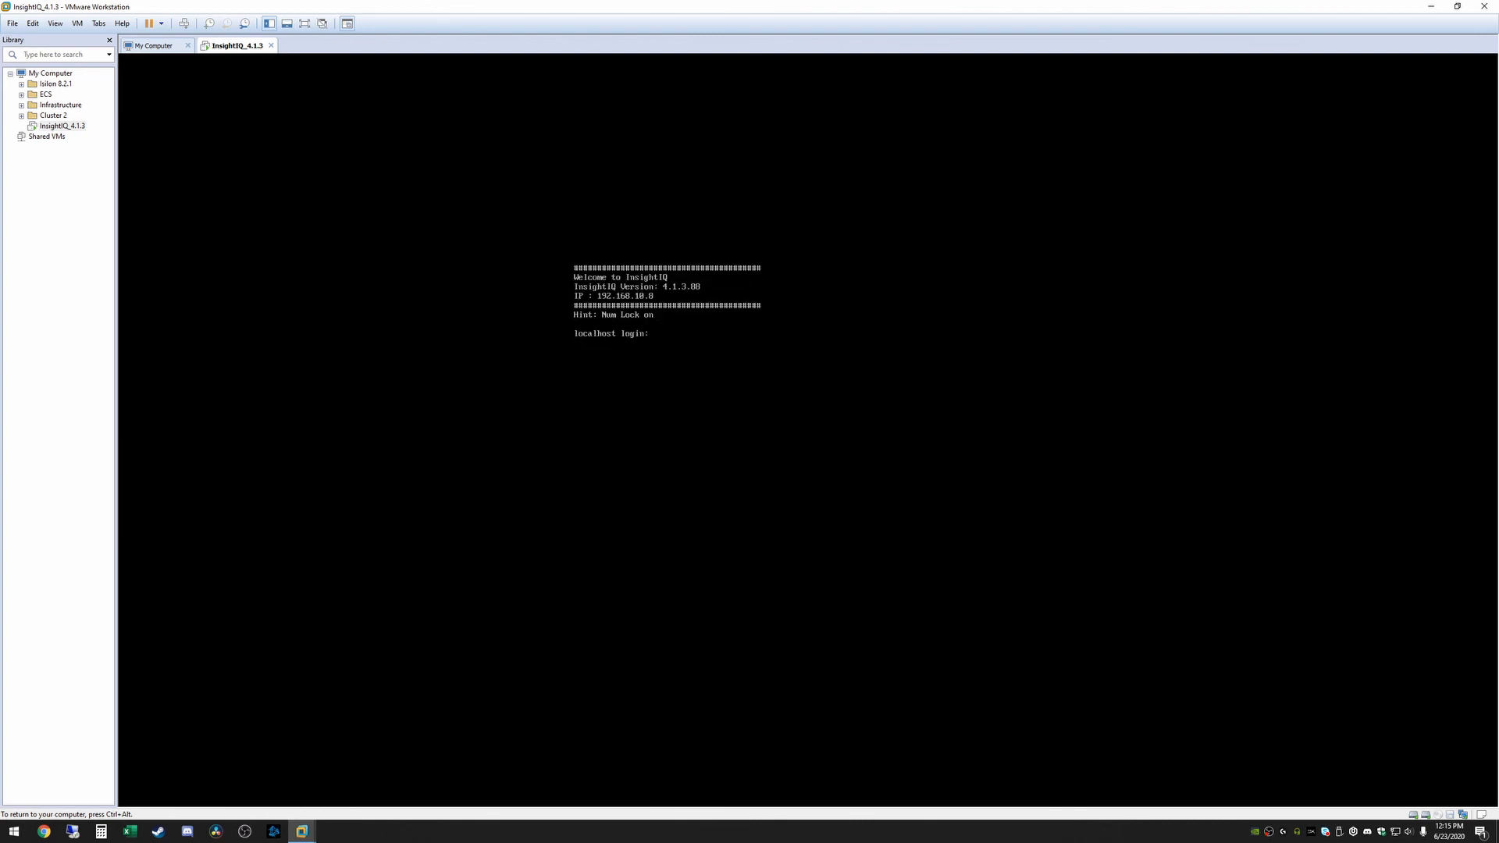
{"action": "key", "text": "ctrl+alt"}
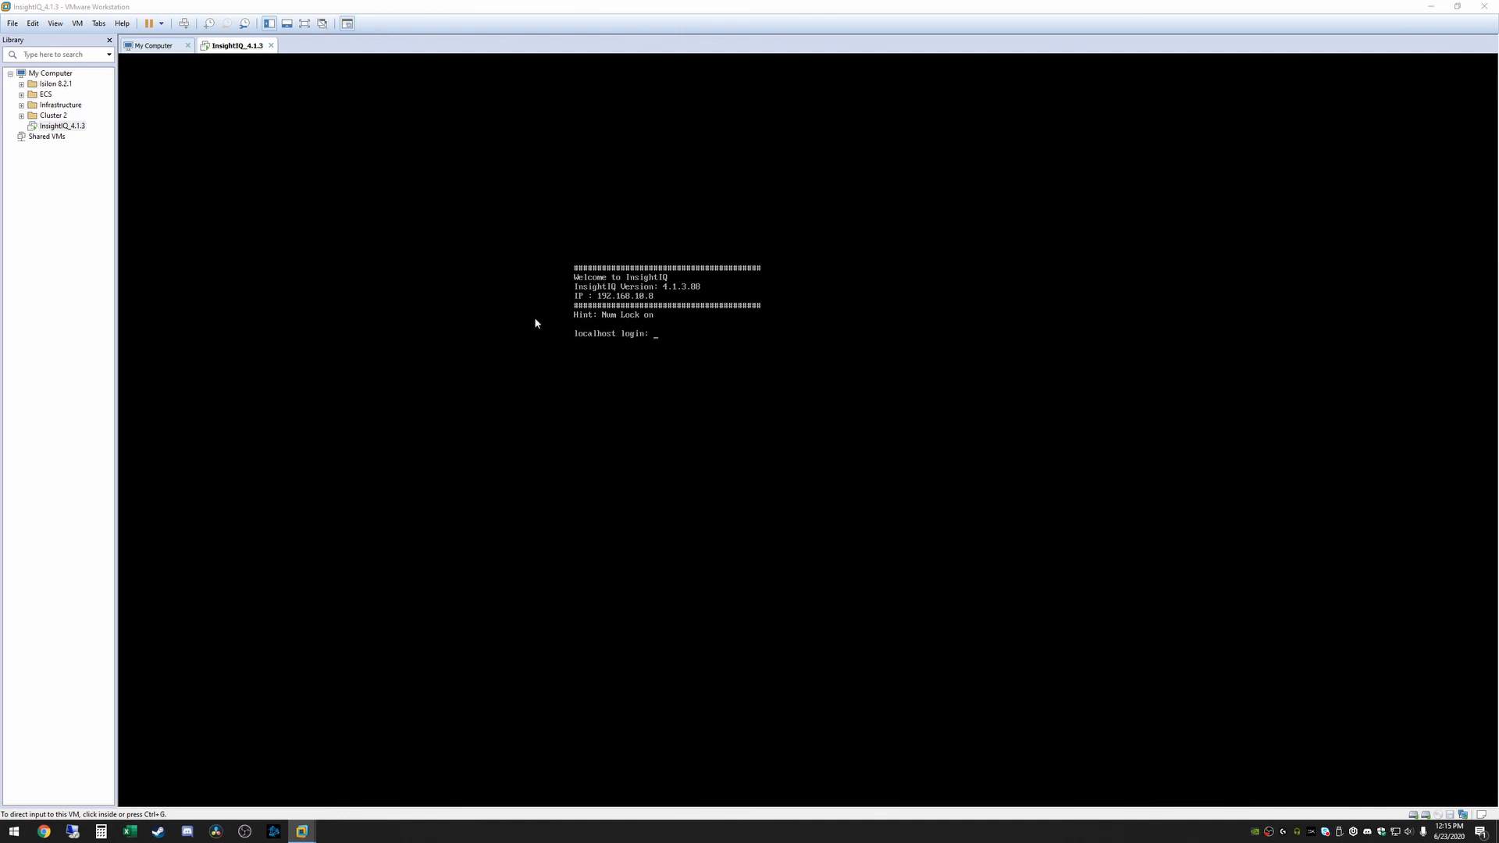
Shut down the InsightIQ_4.1.3 guest from its Library Power menu
{"action": "right_click", "coordinate": [61, 125]}
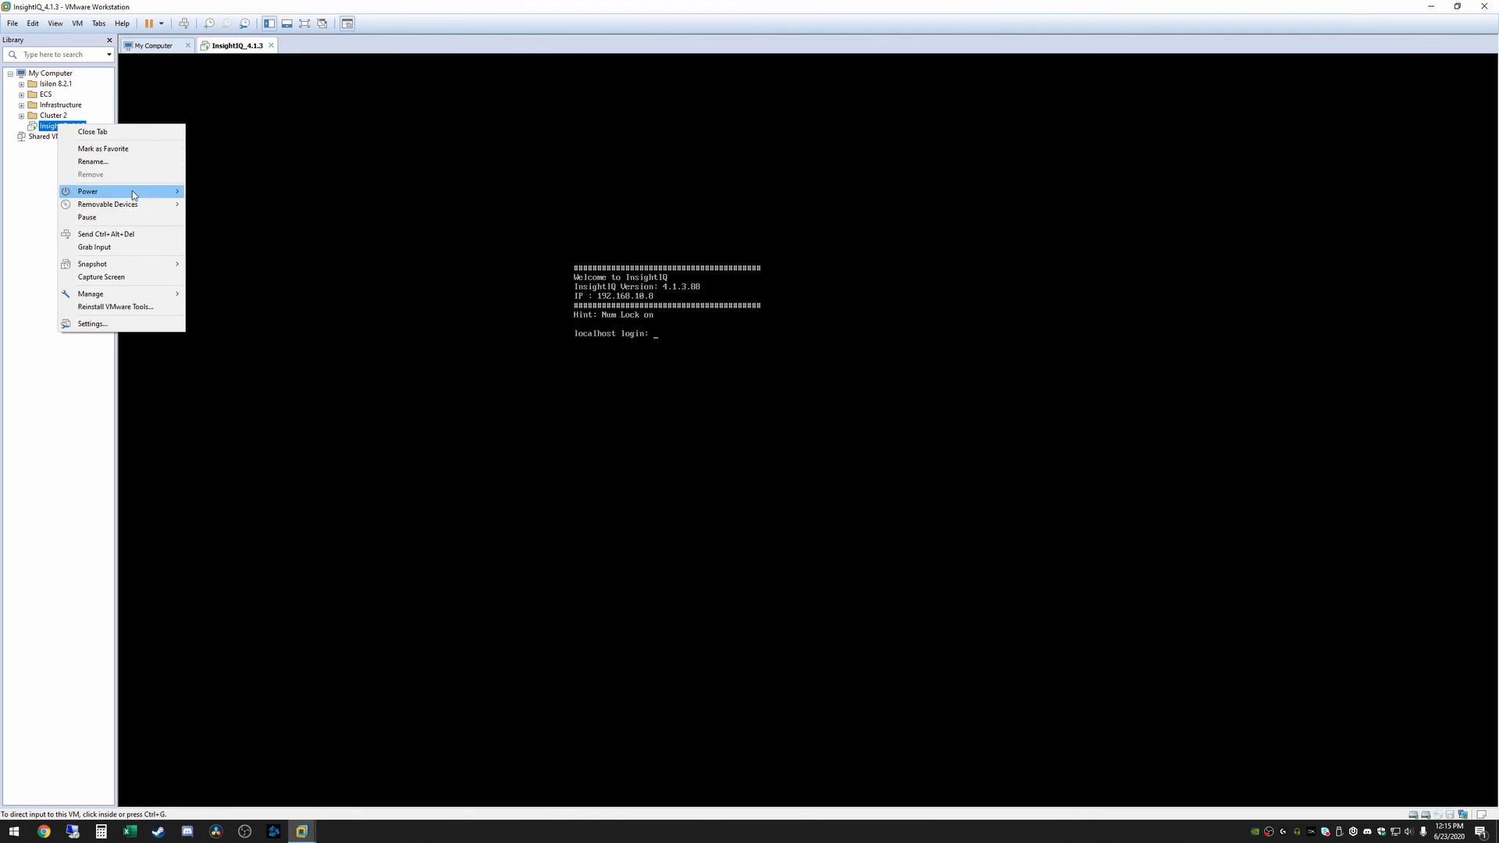
{"action": "mouse_move", "coordinate": [125, 192]}
{"action": "left_click", "coordinate": [243, 209]}
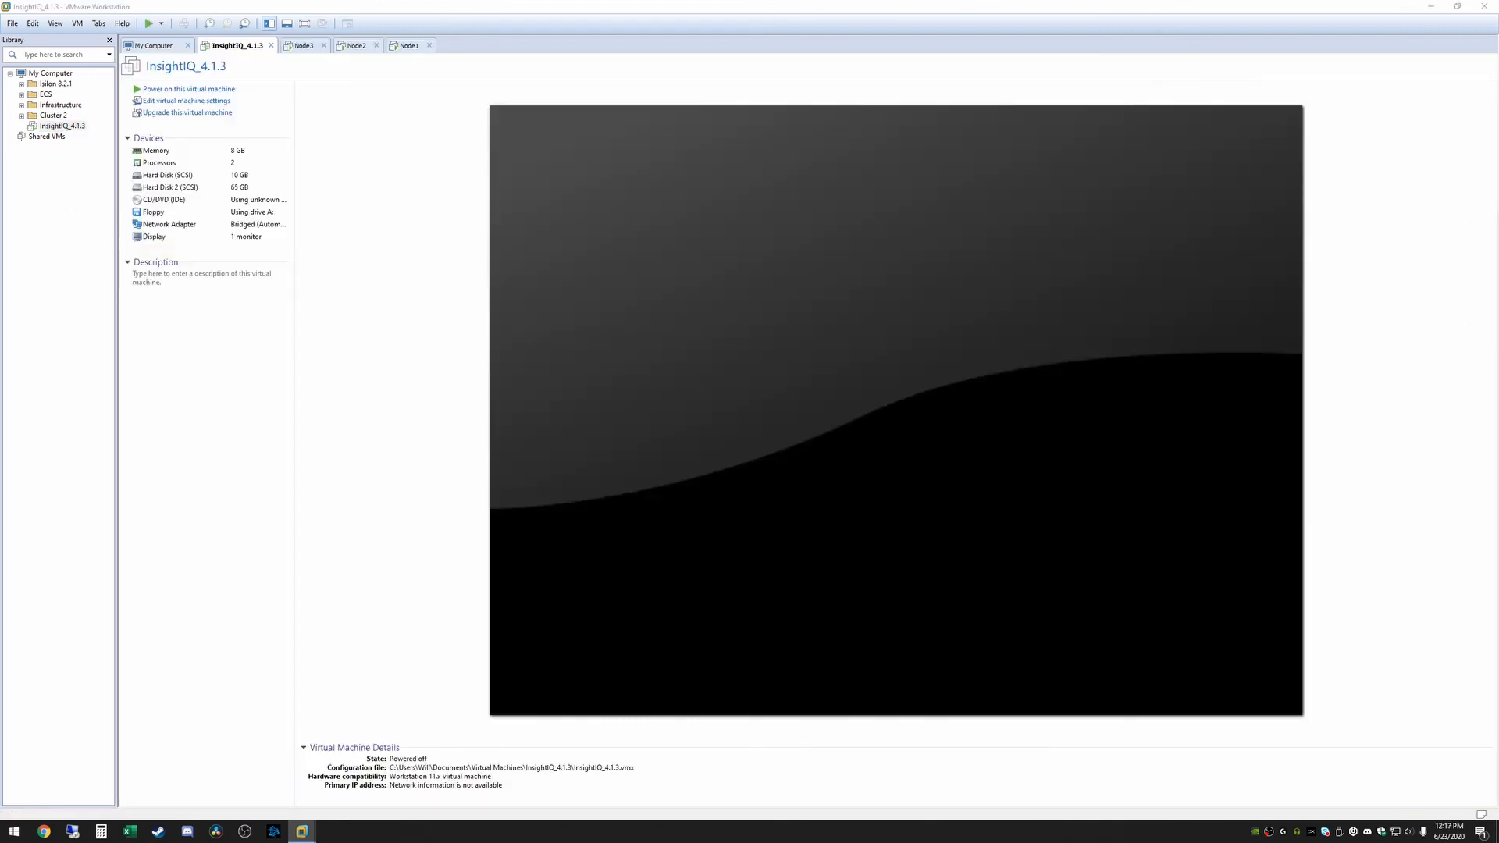
Switch the InsightIQ VM's network adapter from Bridged to NAT and power it back on
{"action": "left_click", "coordinate": [55, 262]}
{"action": "left_click", "coordinate": [186, 101]}
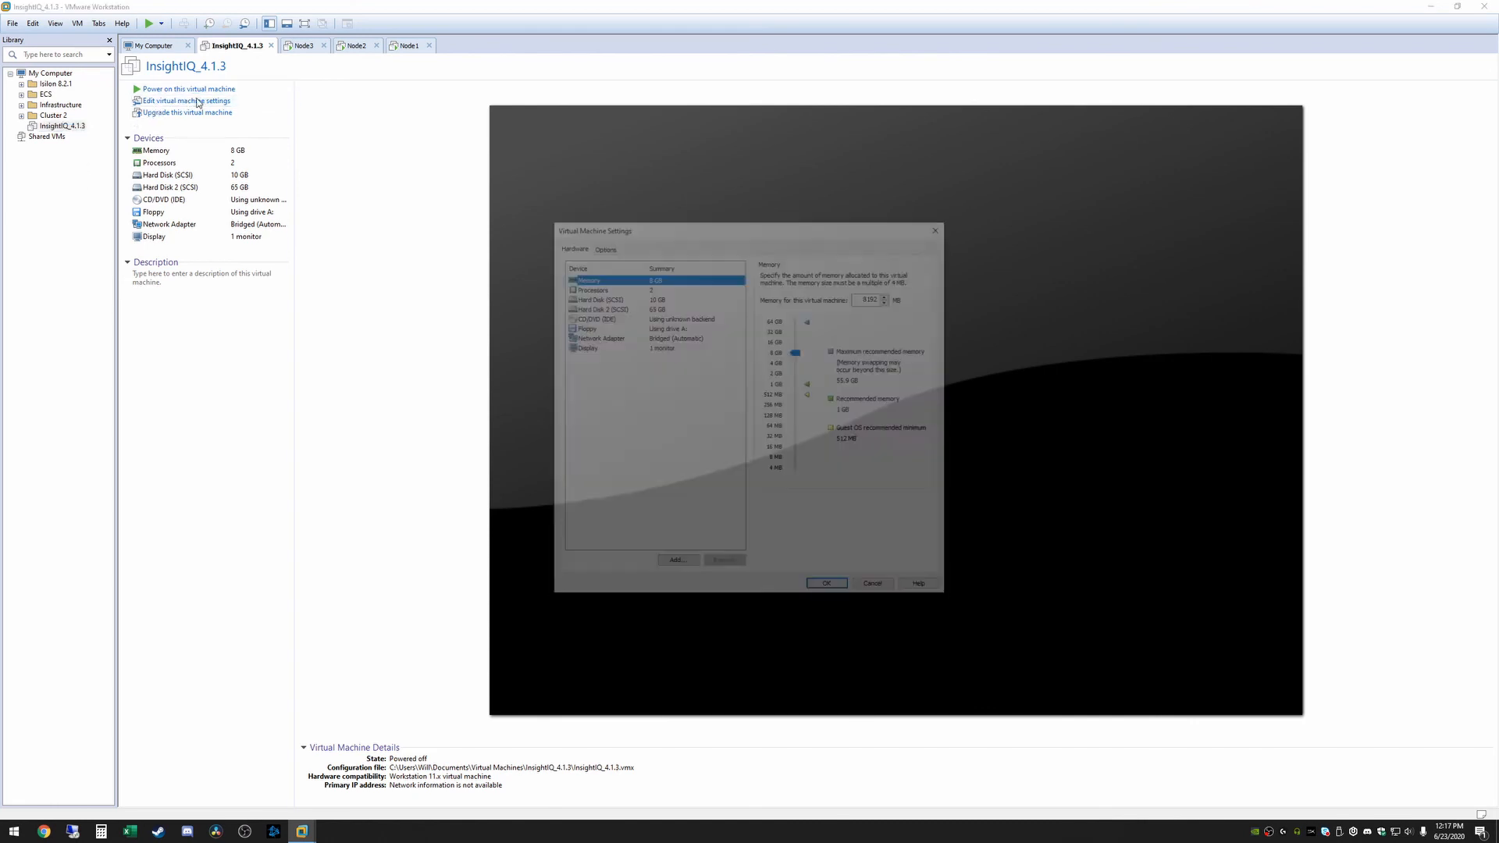
{"action": "left_click", "coordinate": [661, 338]}
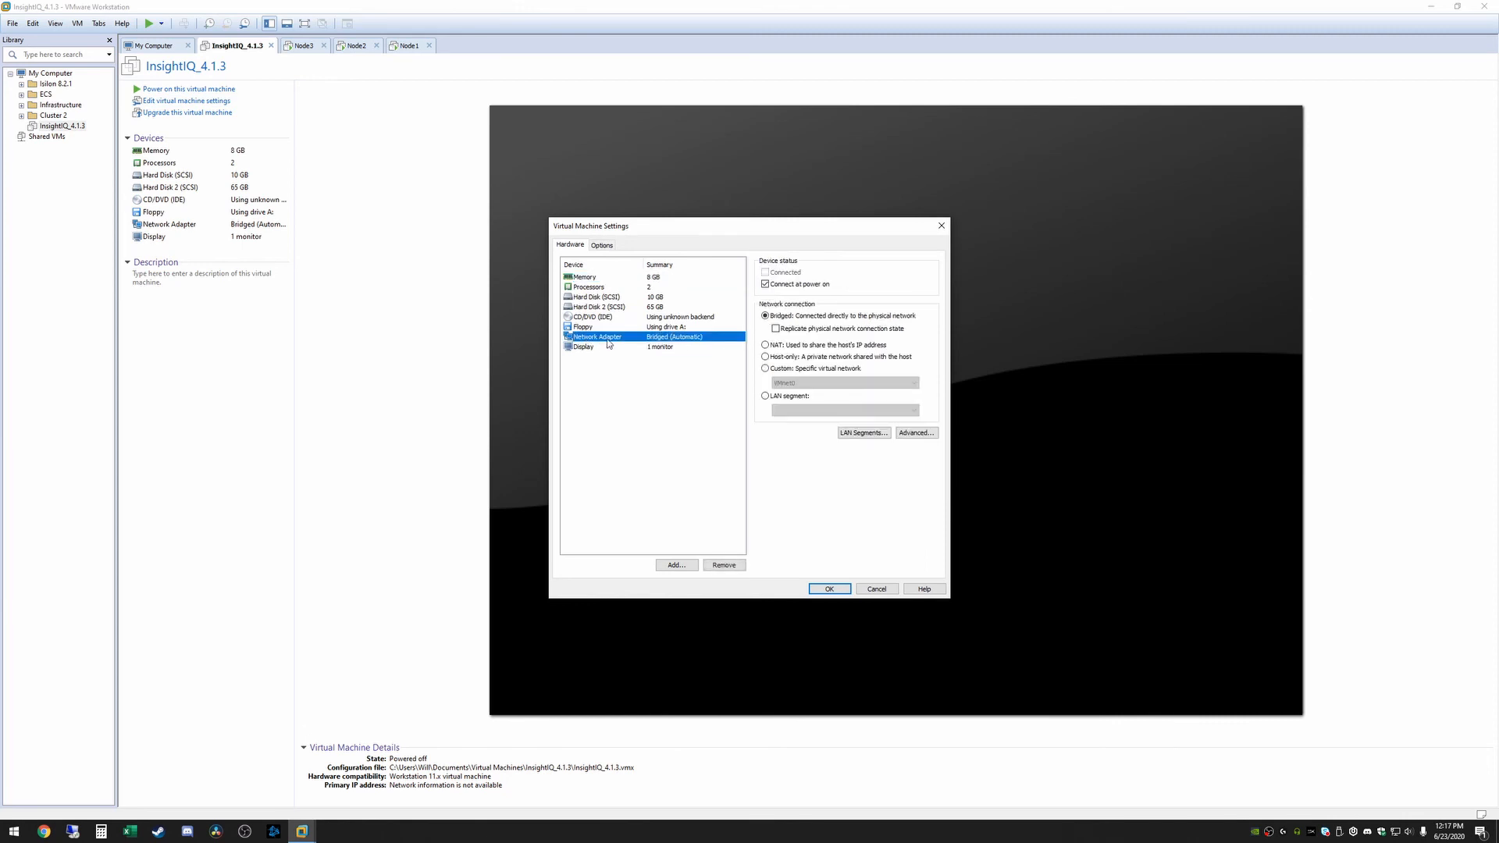
{"action": "left_click", "coordinate": [765, 345]}
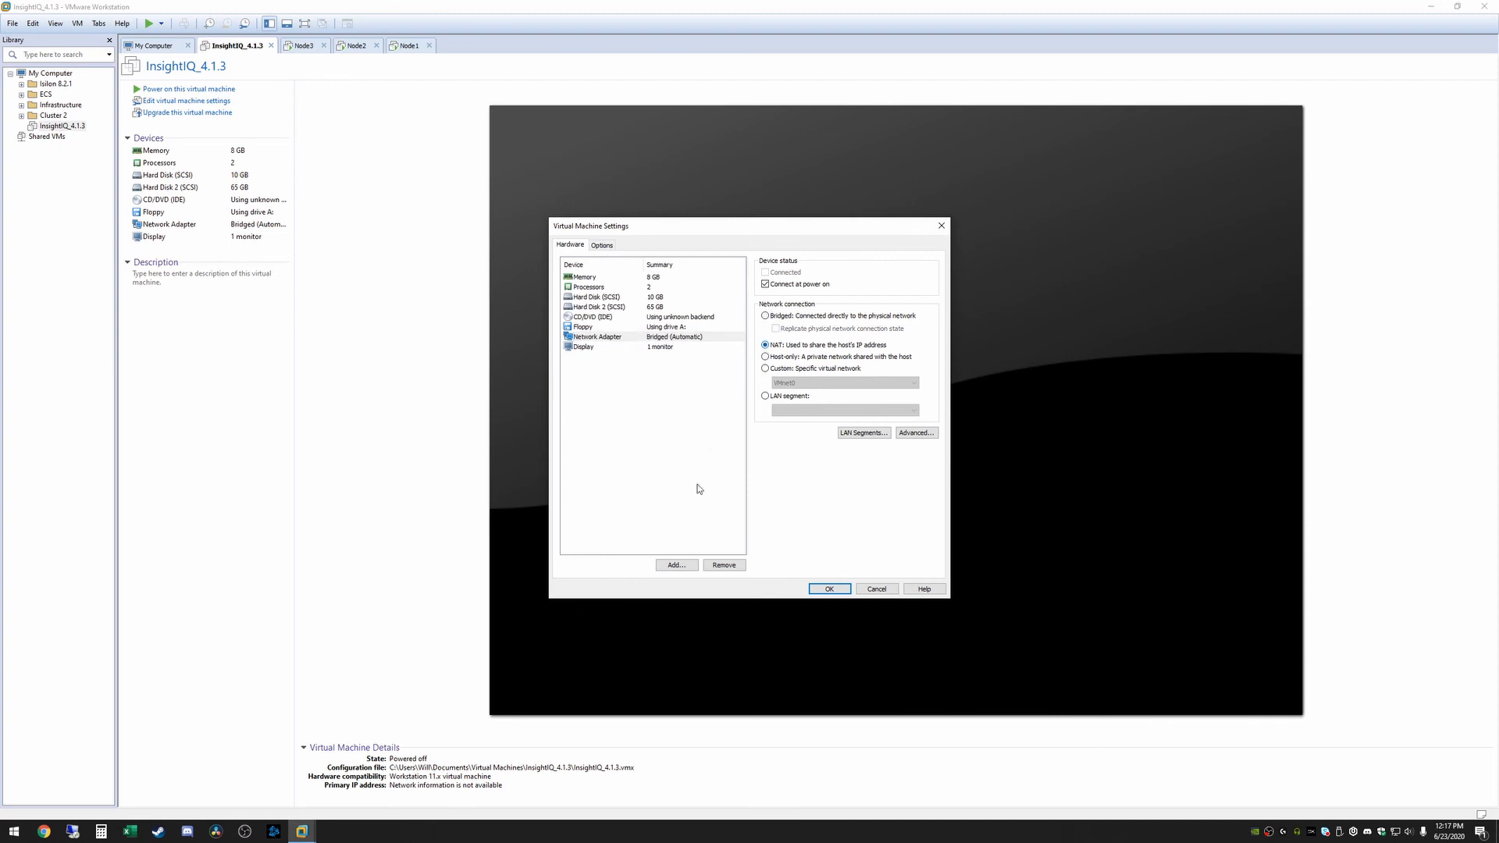
{"action": "left_click", "coordinate": [829, 588]}
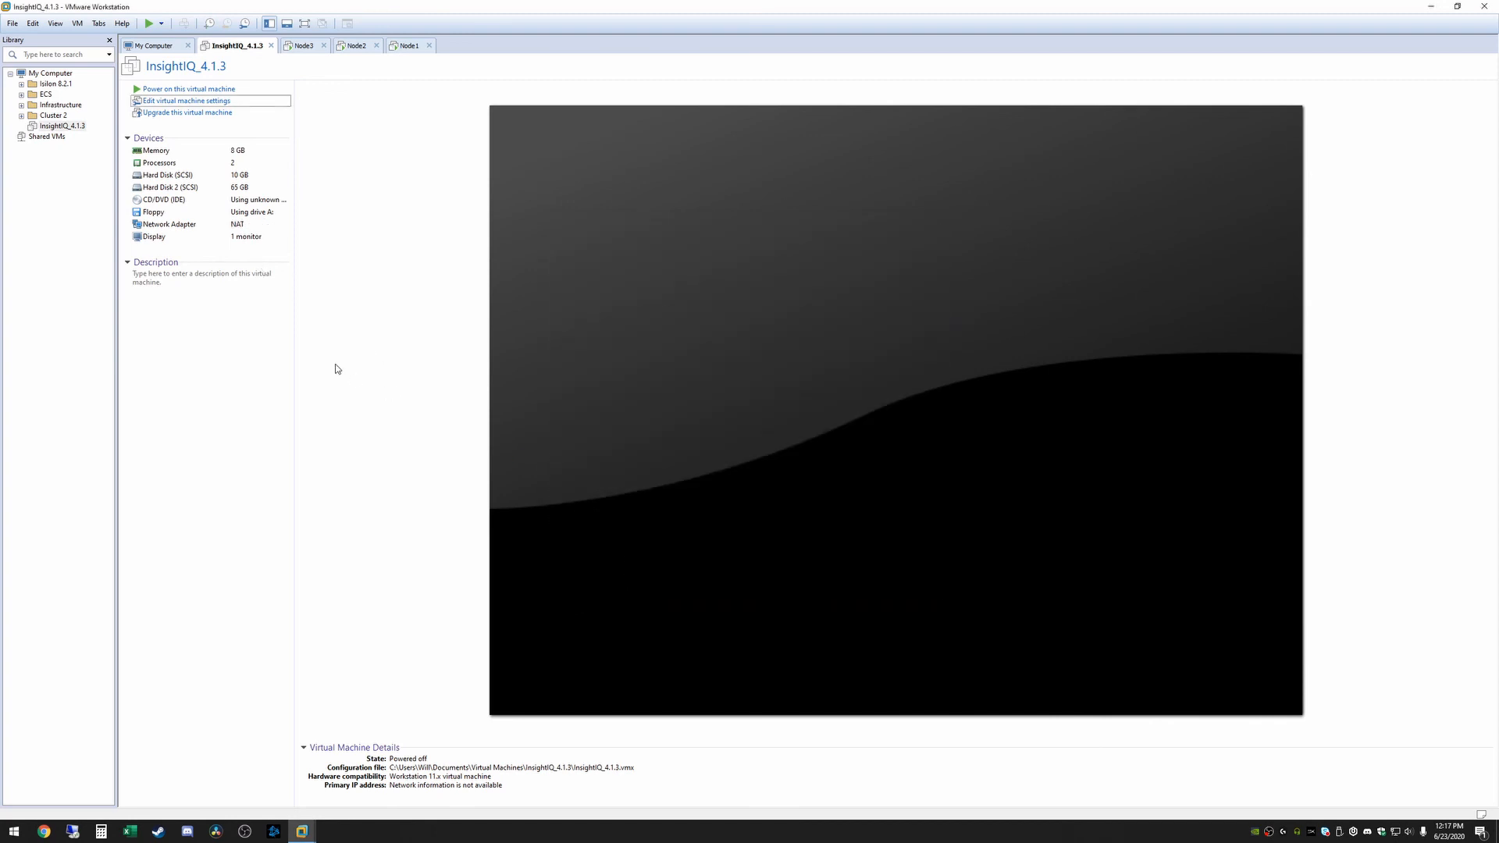
{"action": "left_click", "coordinate": [176, 89]}
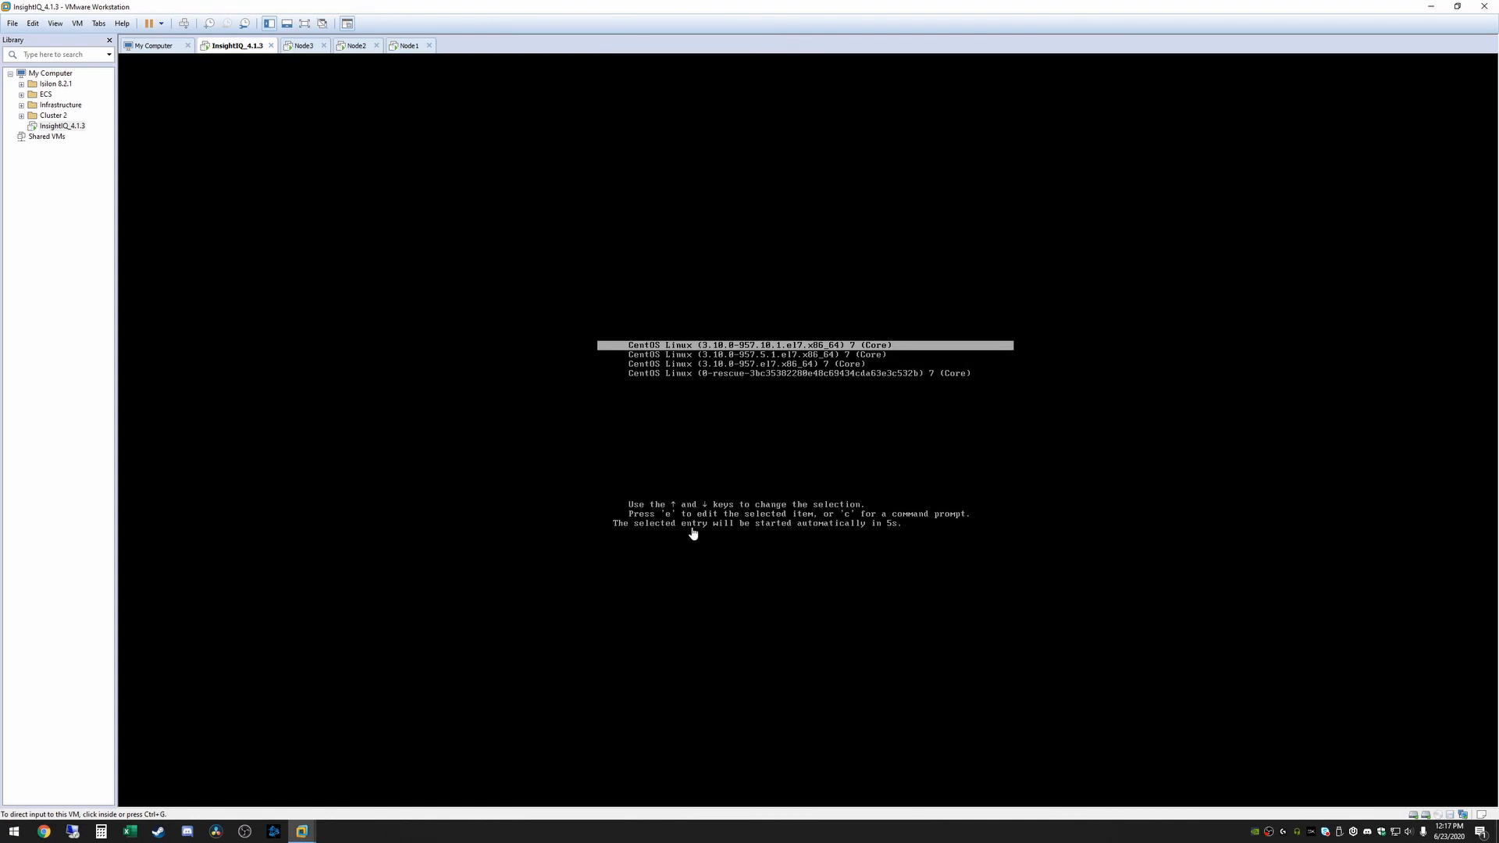
Boot the VM from the default CentOS entry and open a new incognito Chrome window
{"action": "left_click", "coordinate": [925, 455]}
{"action": "key", "text": "Return"}
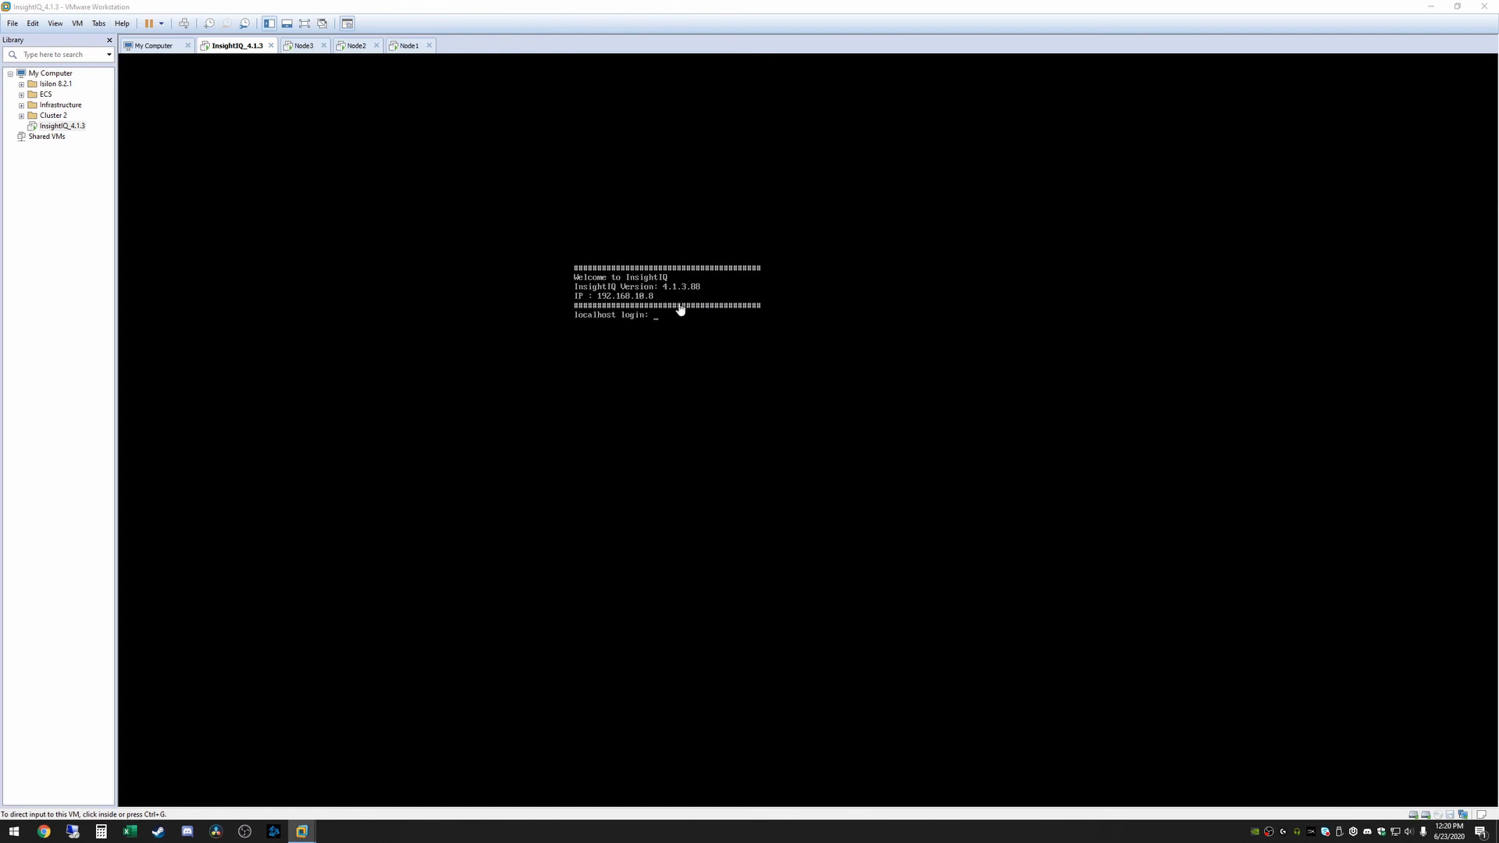
{"action": "right_click", "coordinate": [44, 831]}
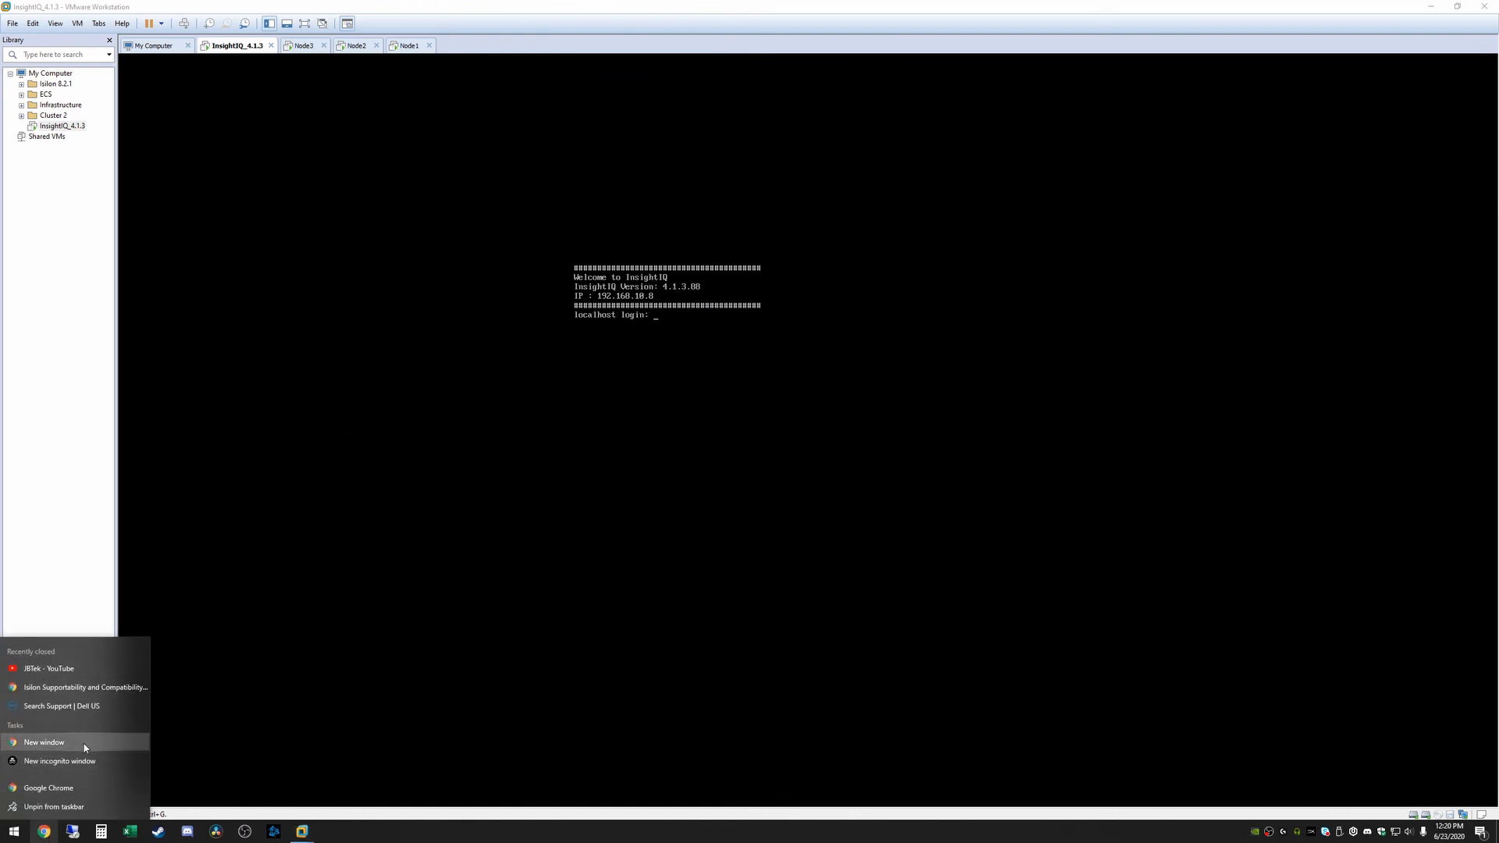
{"action": "left_click", "coordinate": [74, 761]}
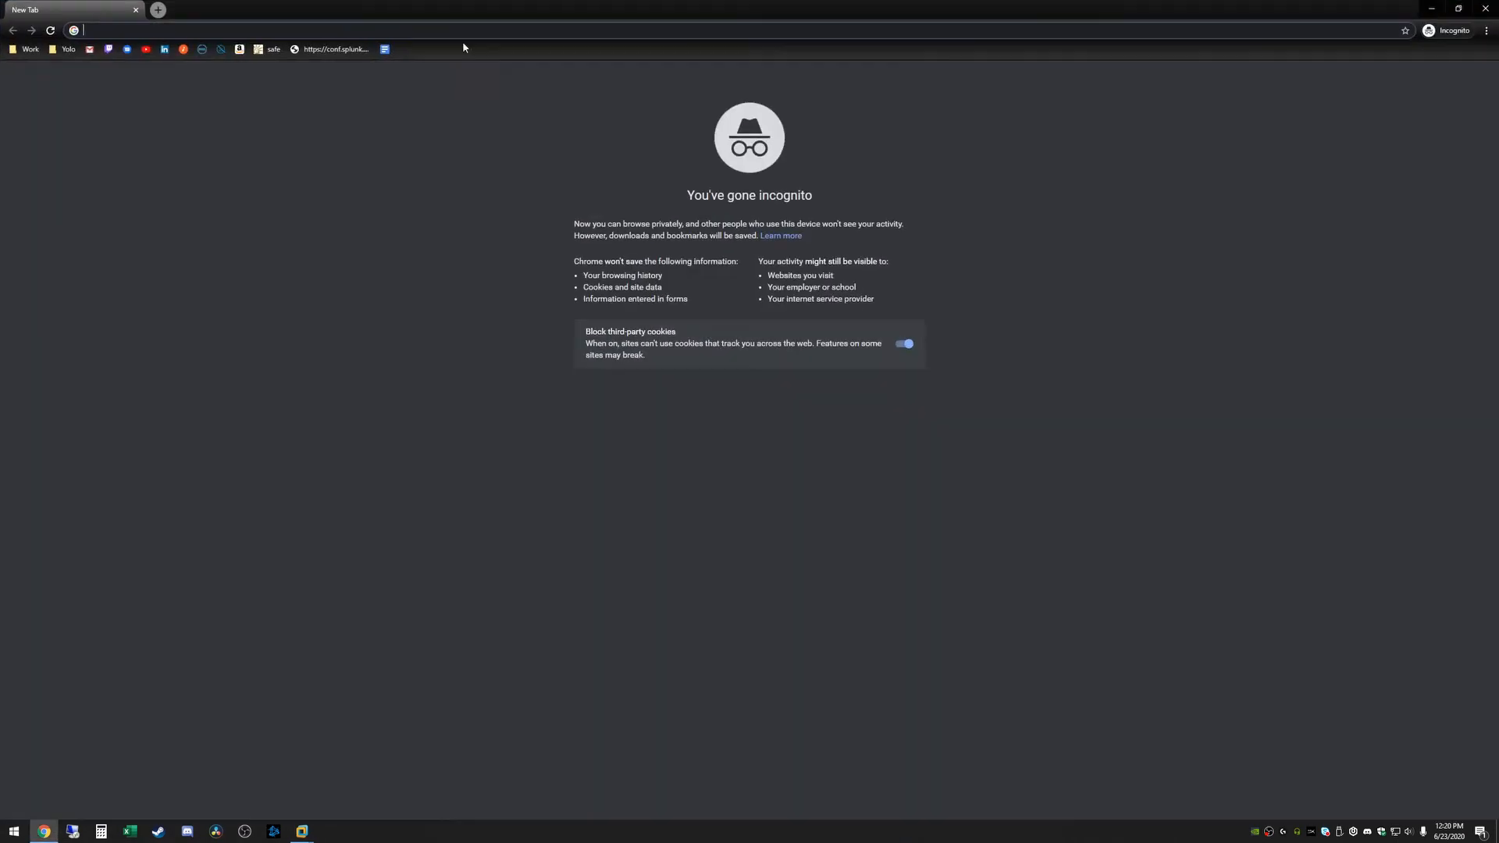
Load 192.168.10.8 in Chrome and proceed past the certificate warning to InsightIQ
{"action": "type", "text": "192."}
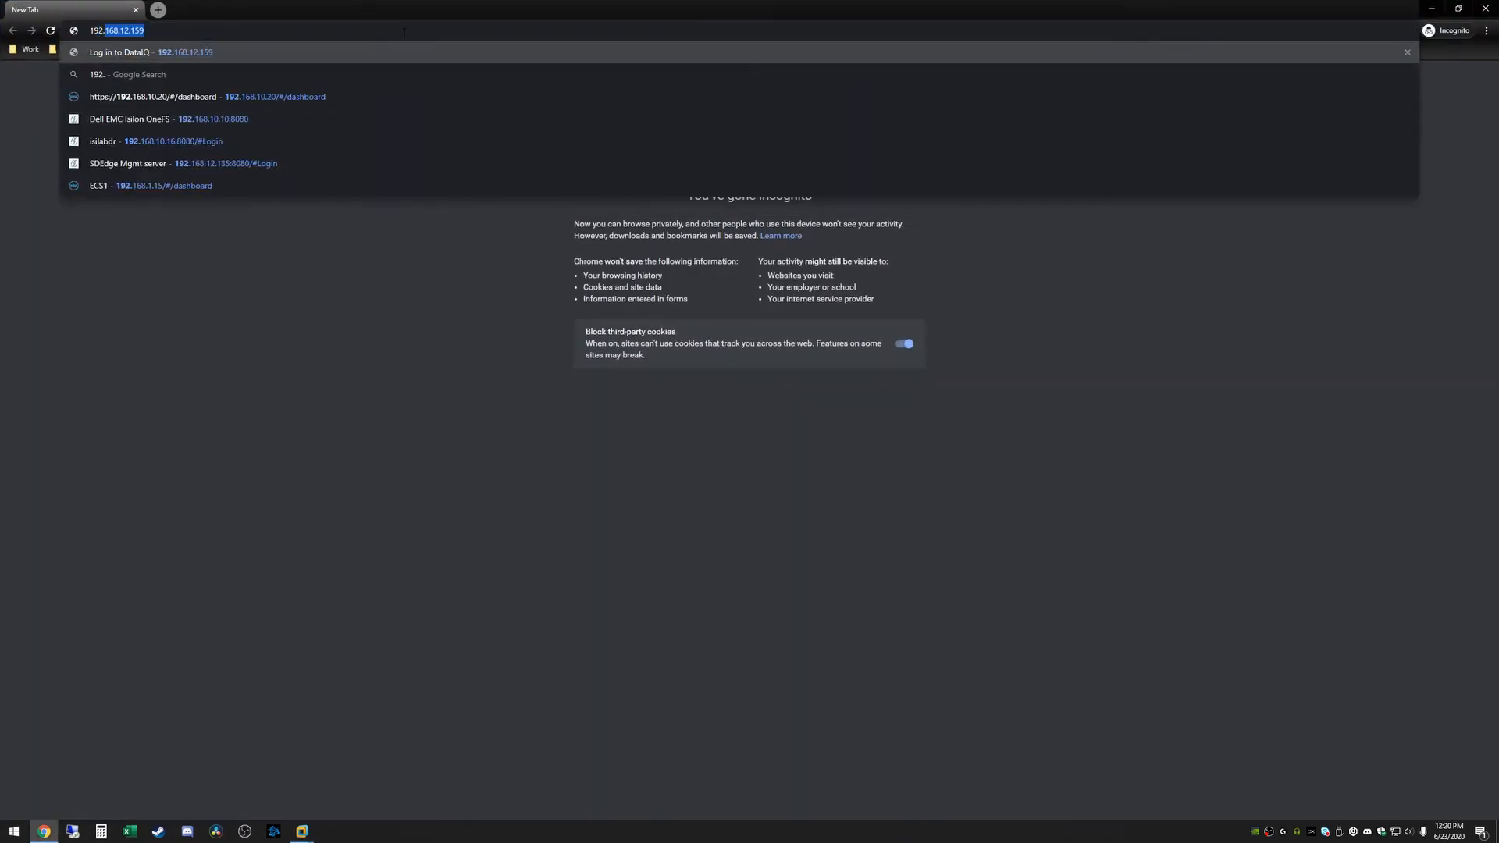
{"action": "type", "text": "168.10.8"}
{"action": "key", "text": "Return"}
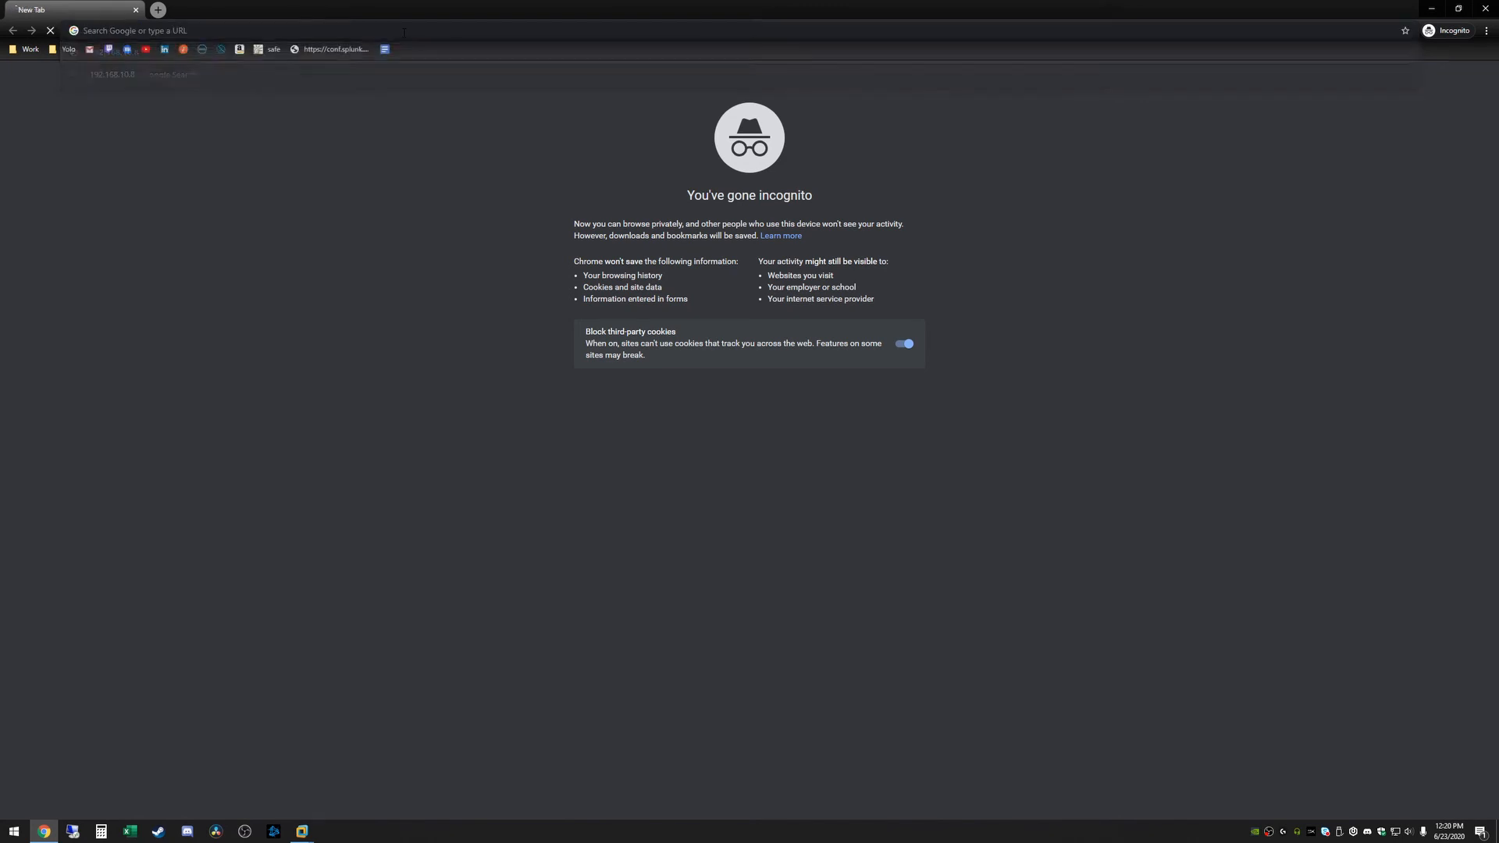
{"action": "left_click", "coordinate": [605, 351]}
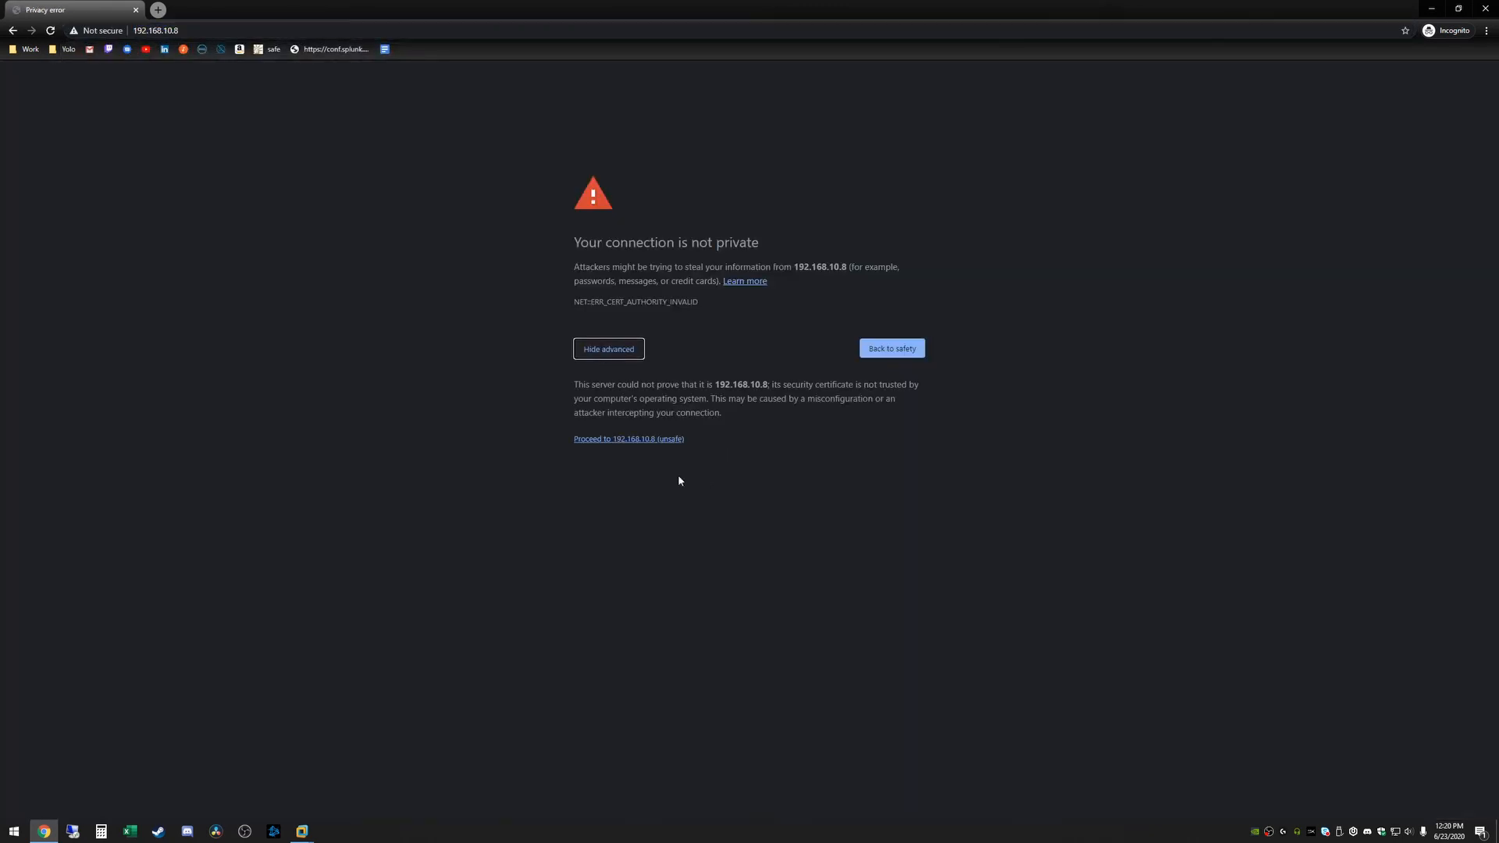
{"action": "left_click", "coordinate": [621, 439]}
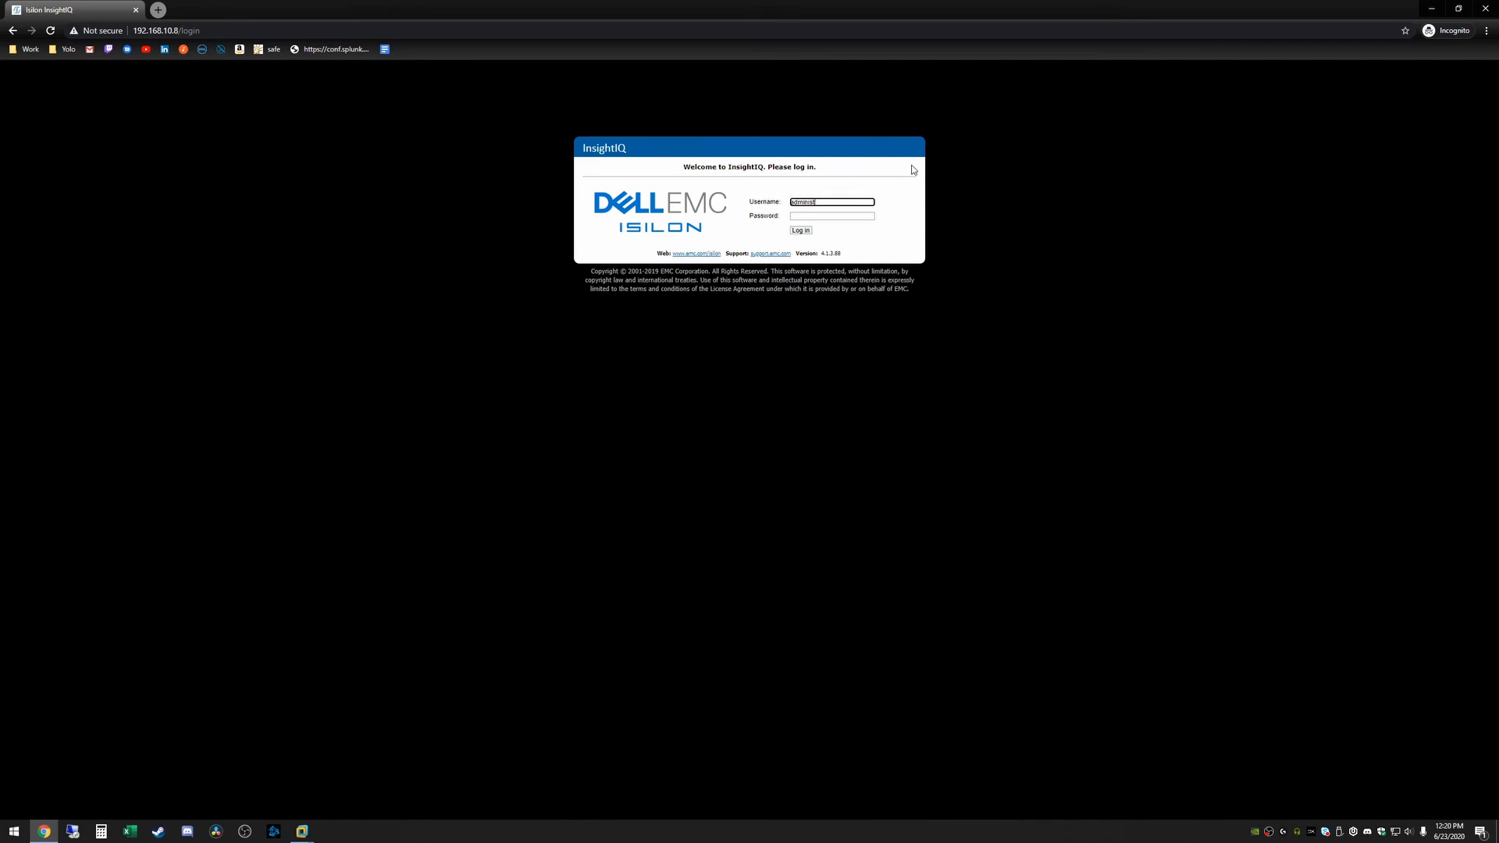
Sign in as administrator with the password, then agree to the InsightIQ EULA and submit
{"action": "type", "text": "administrator"}
{"action": "key", "text": "Tab"}
{"action": "key", "text": "Return"}
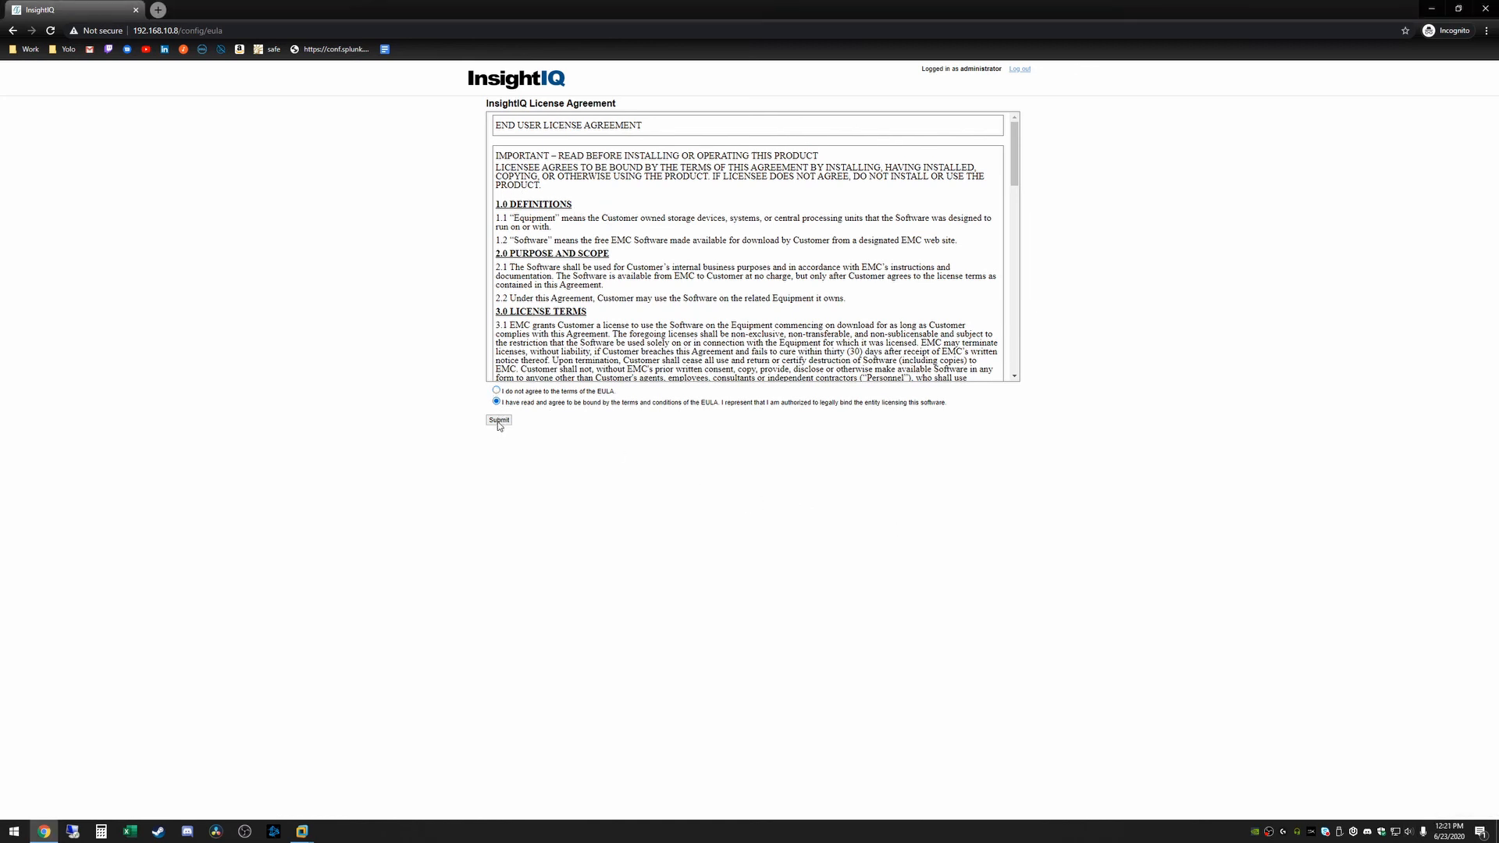
{"action": "left_click_drag", "start_coordinate": [1010, 158], "coordinate": [1011, 346]}
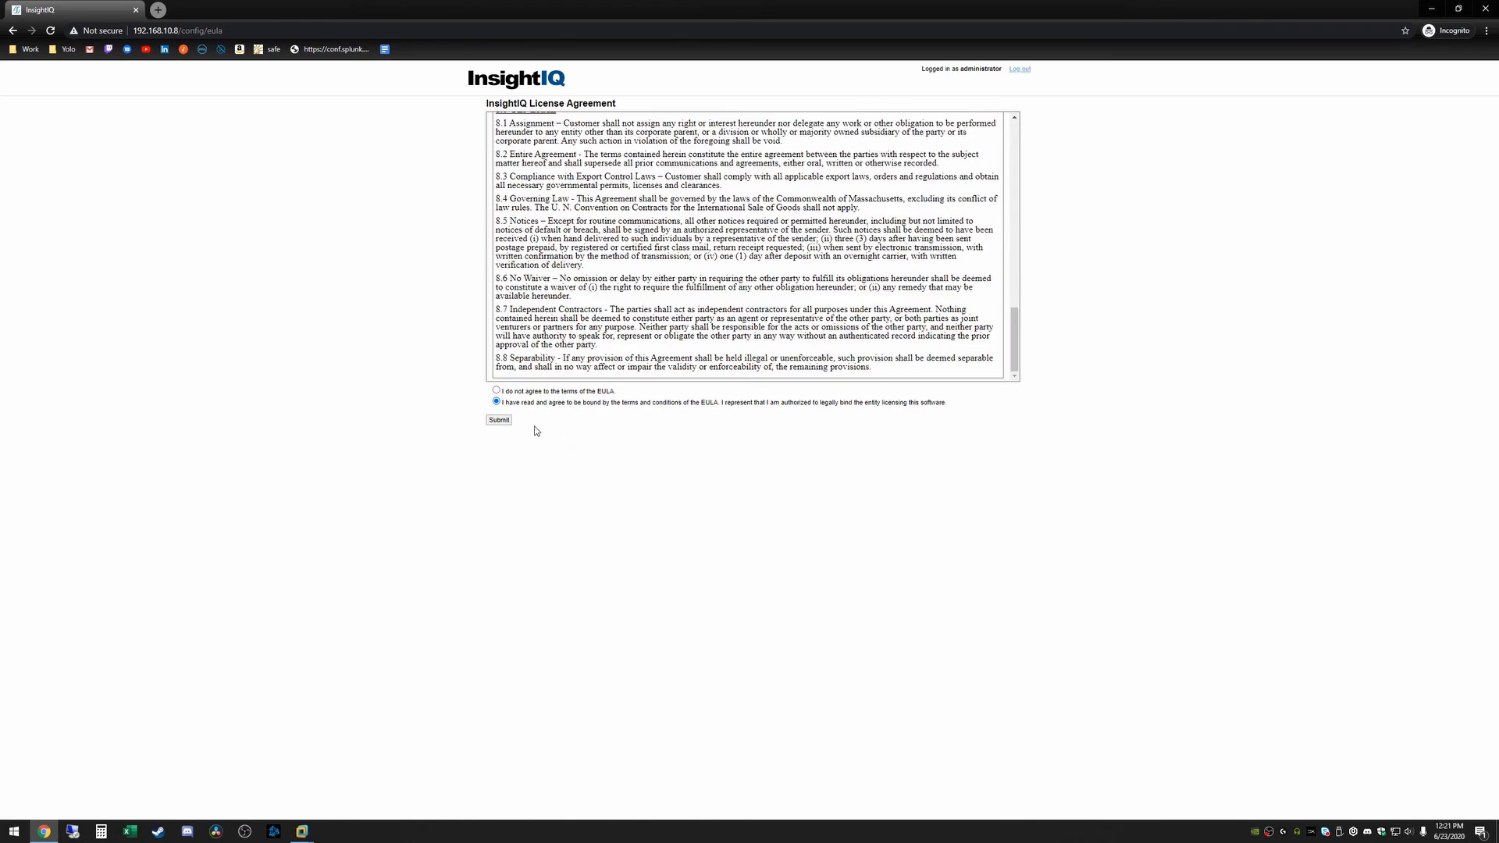
{"action": "left_click", "coordinate": [499, 420]}
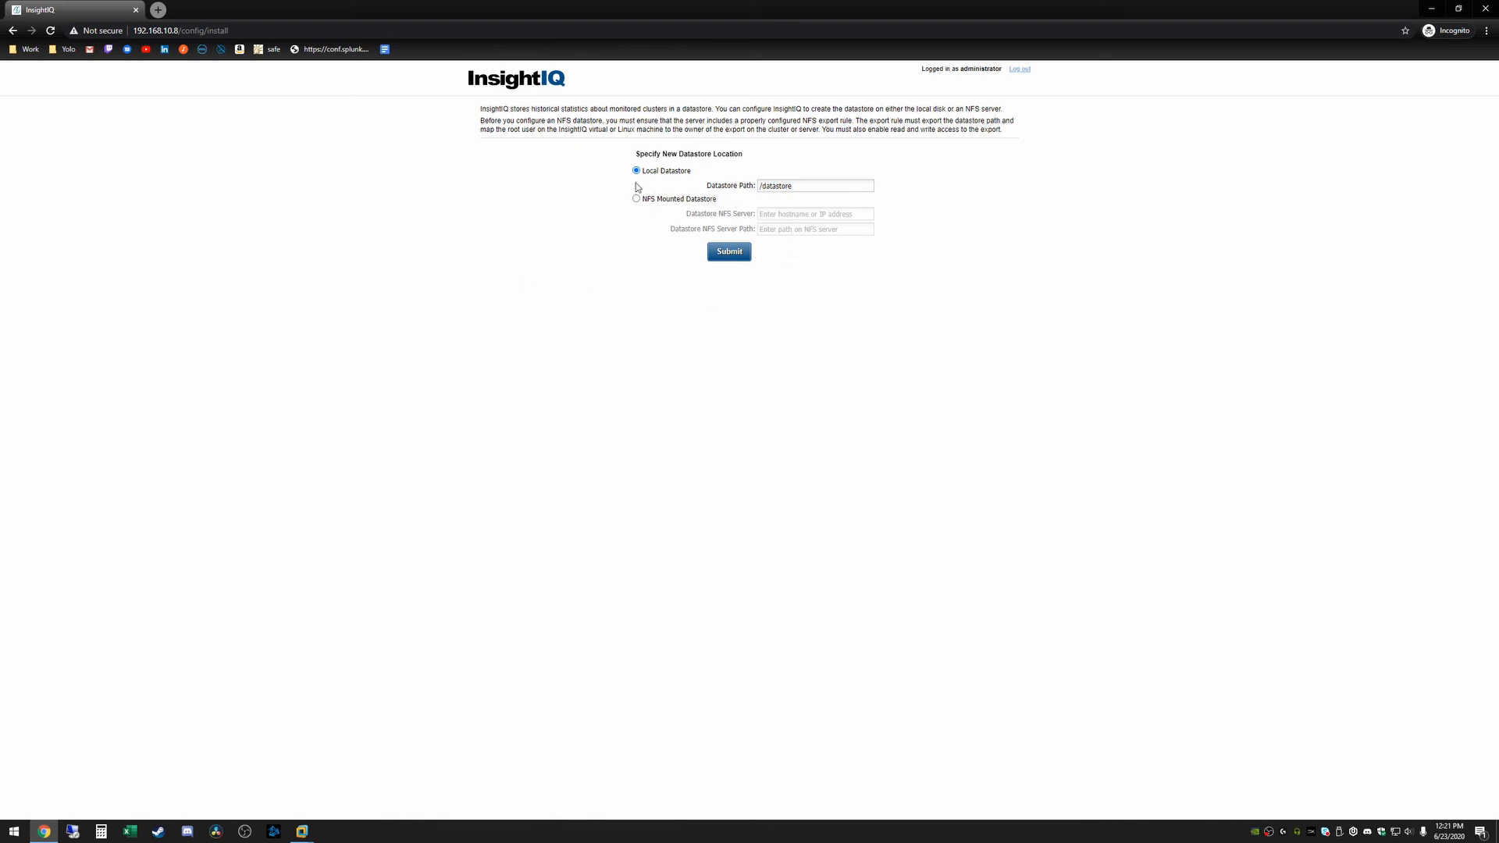
Keep the local datastore location and move the Add Cluster dialog into view
{"action": "left_click", "coordinate": [724, 261]}
{"action": "left_click", "coordinate": [746, 429]}
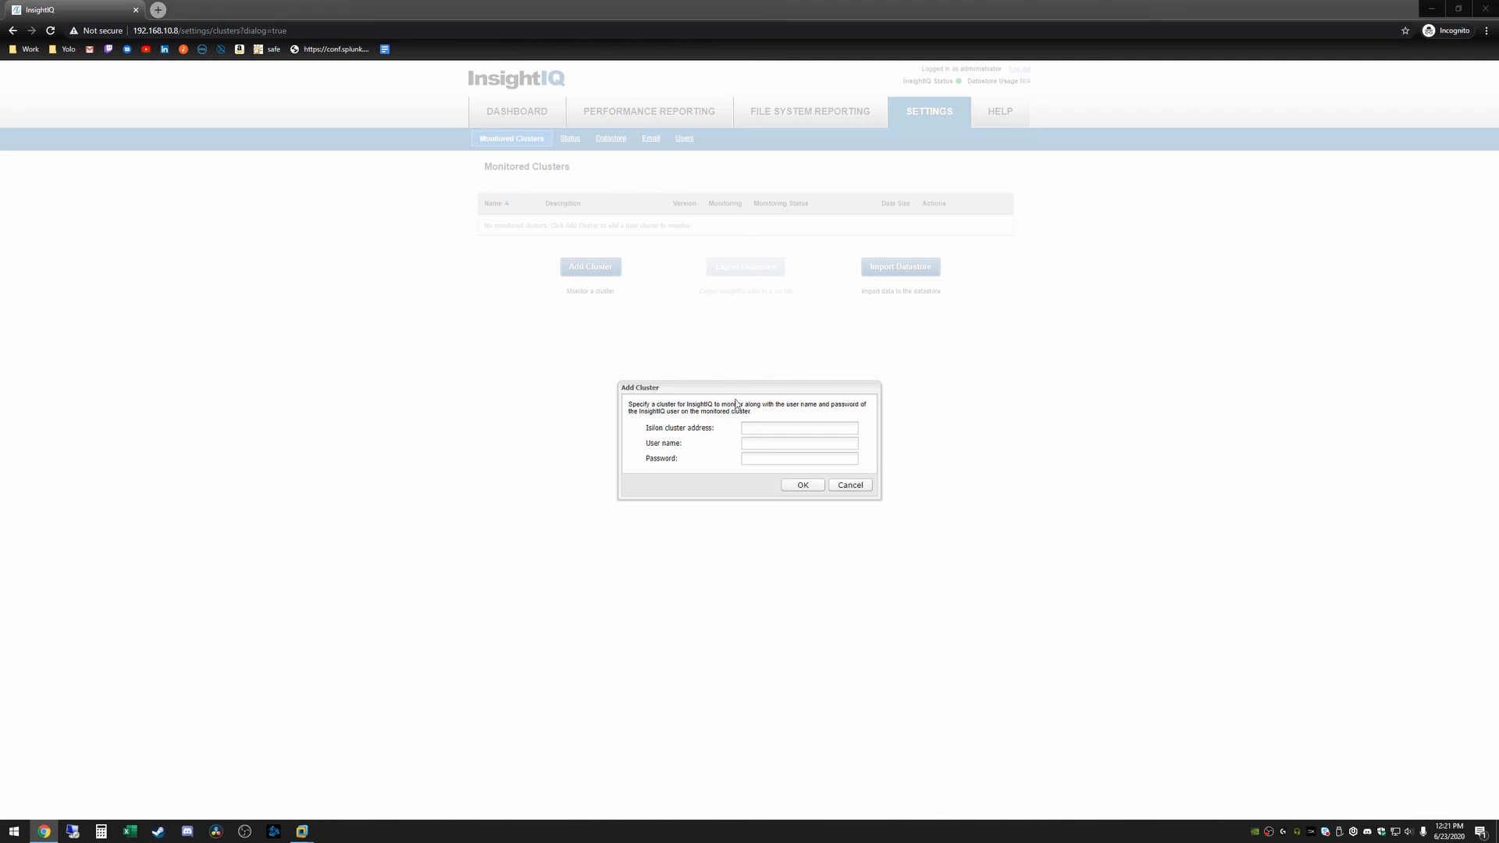
{"action": "left_click", "coordinate": [697, 412]}
{"action": "left_click_drag", "start_coordinate": [683, 390], "coordinate": [684, 343]}
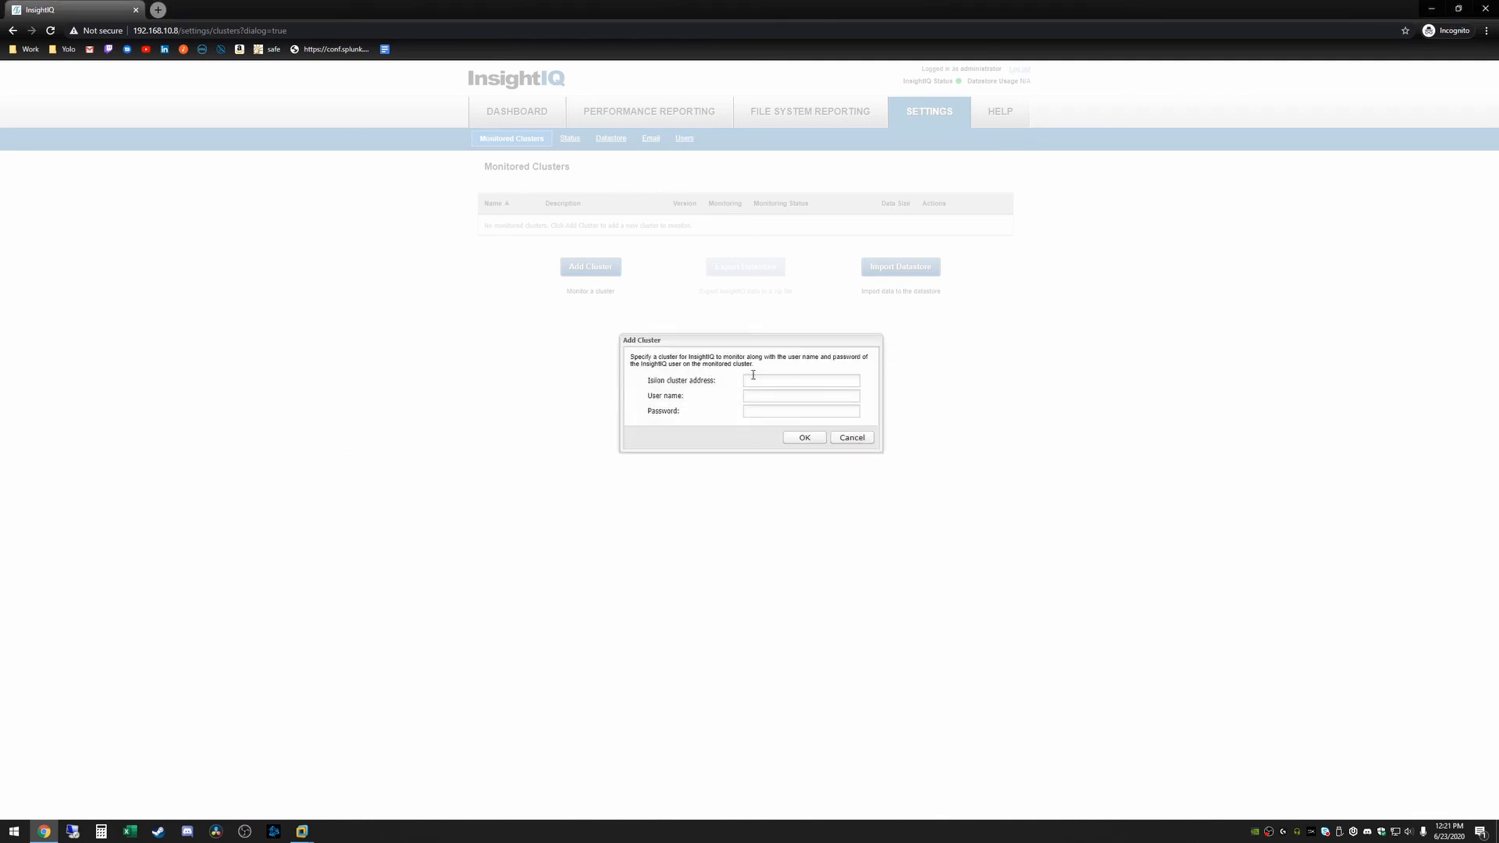
Add the Isilon cluster at 192.168.10.10 with user name root and its password
{"action": "left_click", "coordinate": [757, 380]}
{"action": "type", "text": "192.168.10.10"}
{"action": "key", "text": "Tab"}
{"action": "type", "text": "root"}
{"action": "key", "text": "Tab"}
{"action": "type", "text": "a"}
{"action": "left_click", "coordinate": [804, 438]}
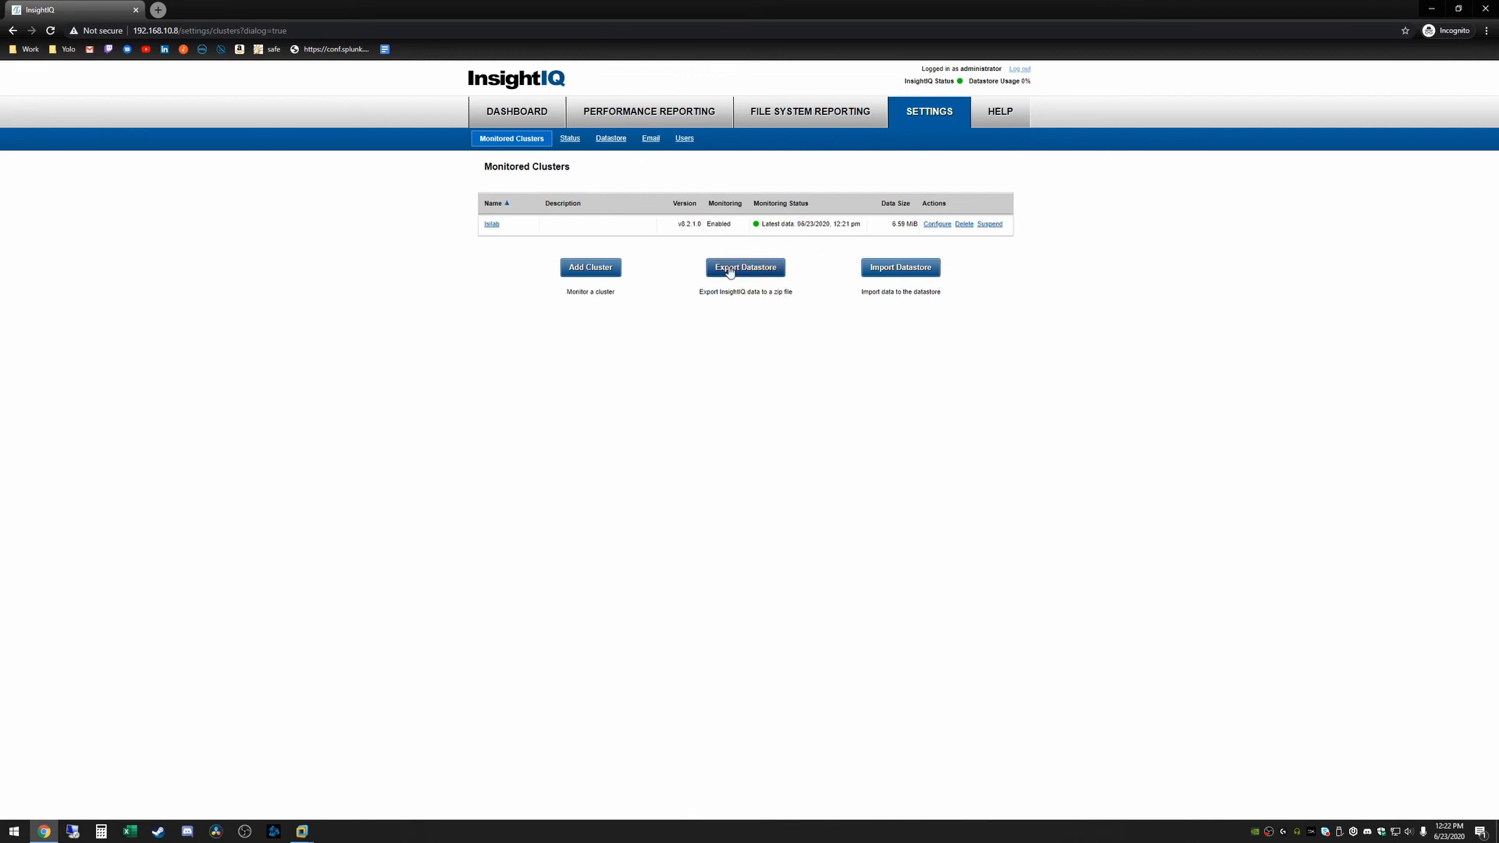
Look through the Dashboard, Performance Reporting and File System Reporting pages
{"action": "left_click", "coordinate": [530, 114]}
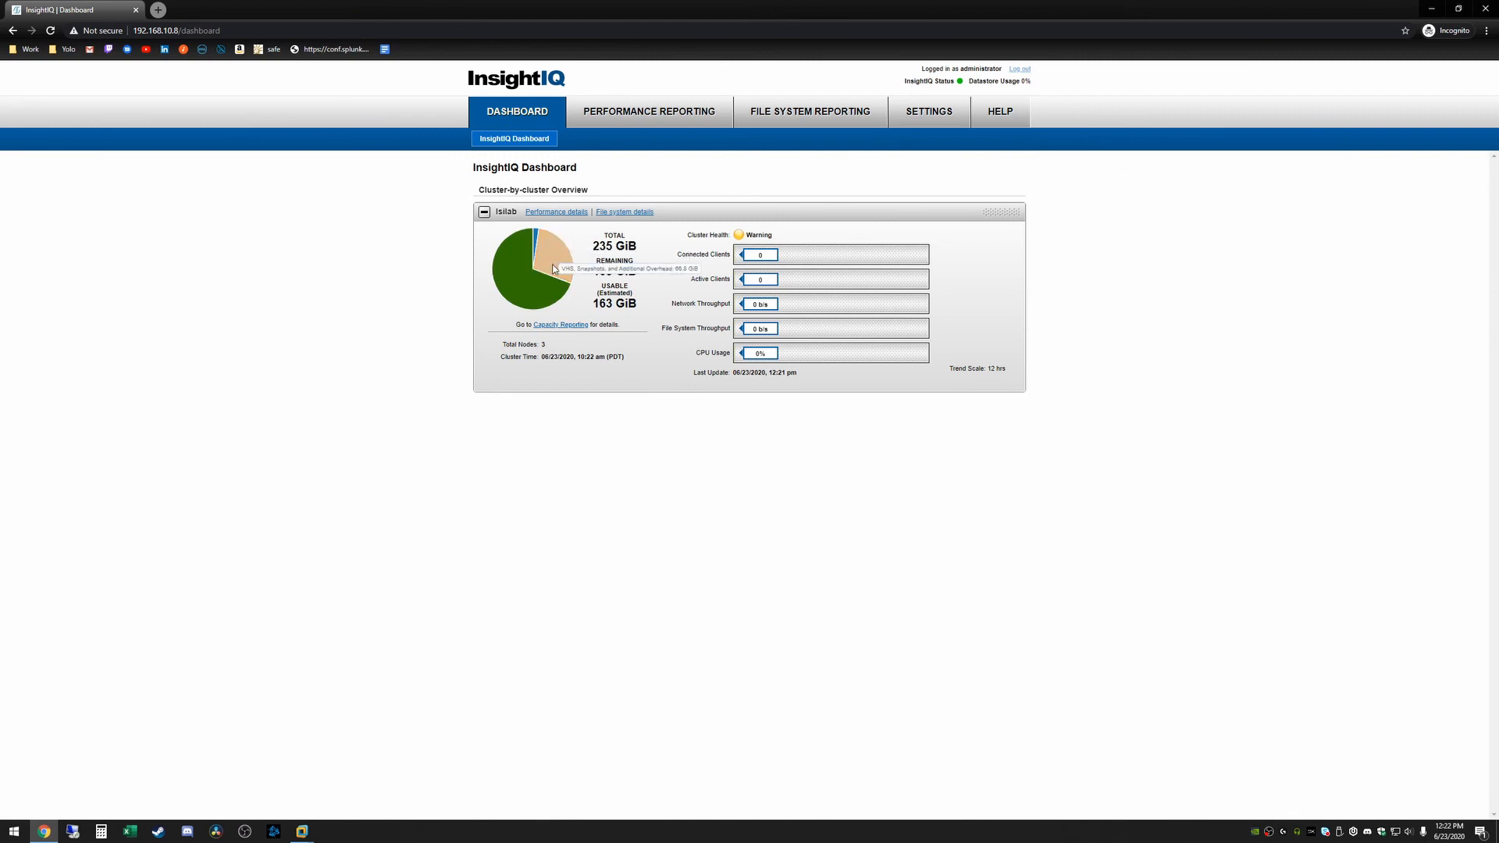
{"action": "left_click", "coordinate": [650, 116]}
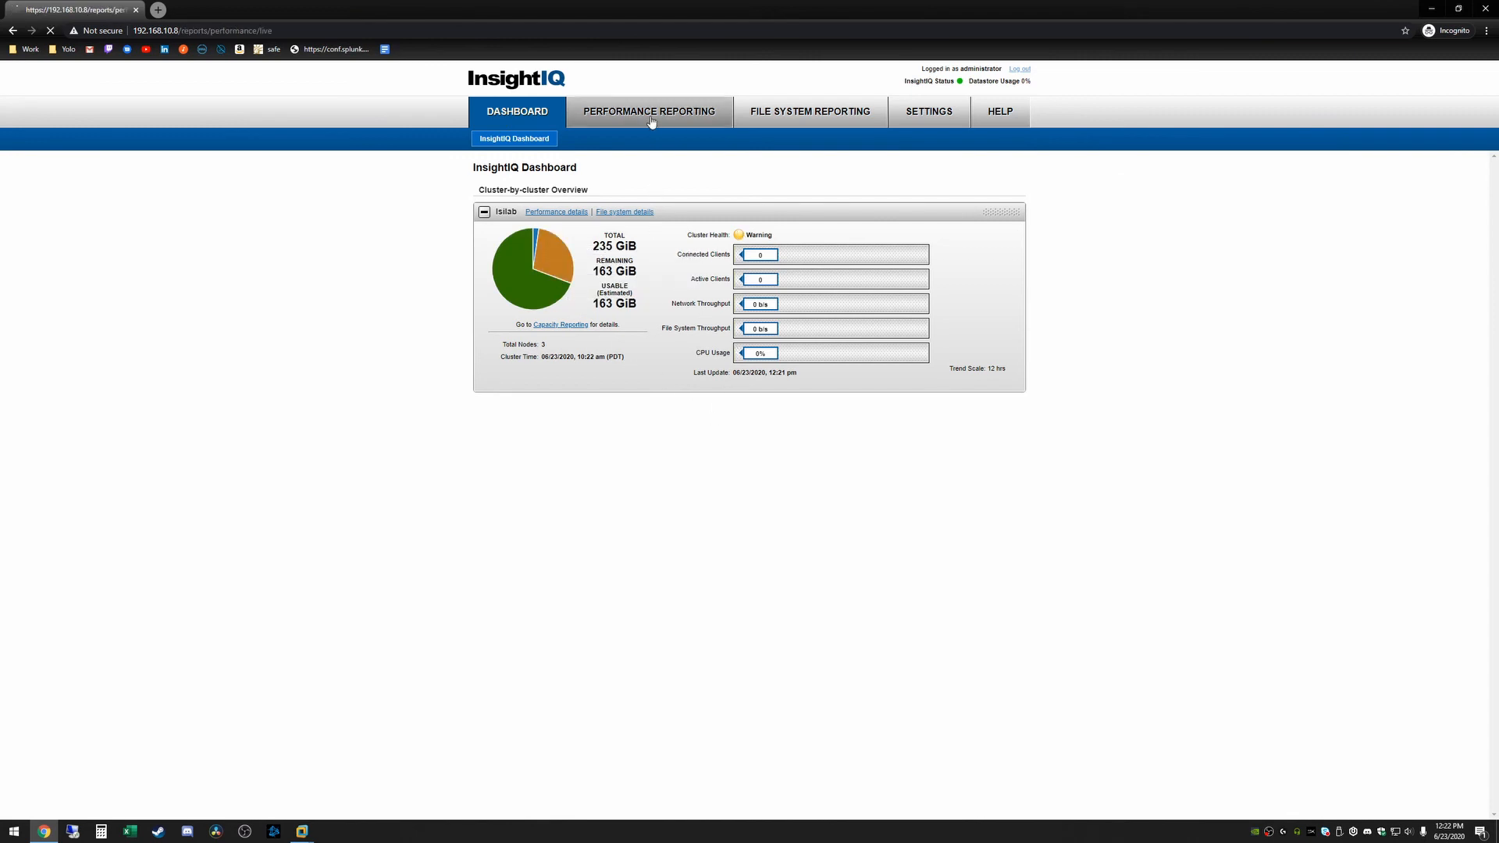
{"action": "left_click", "coordinate": [772, 201]}
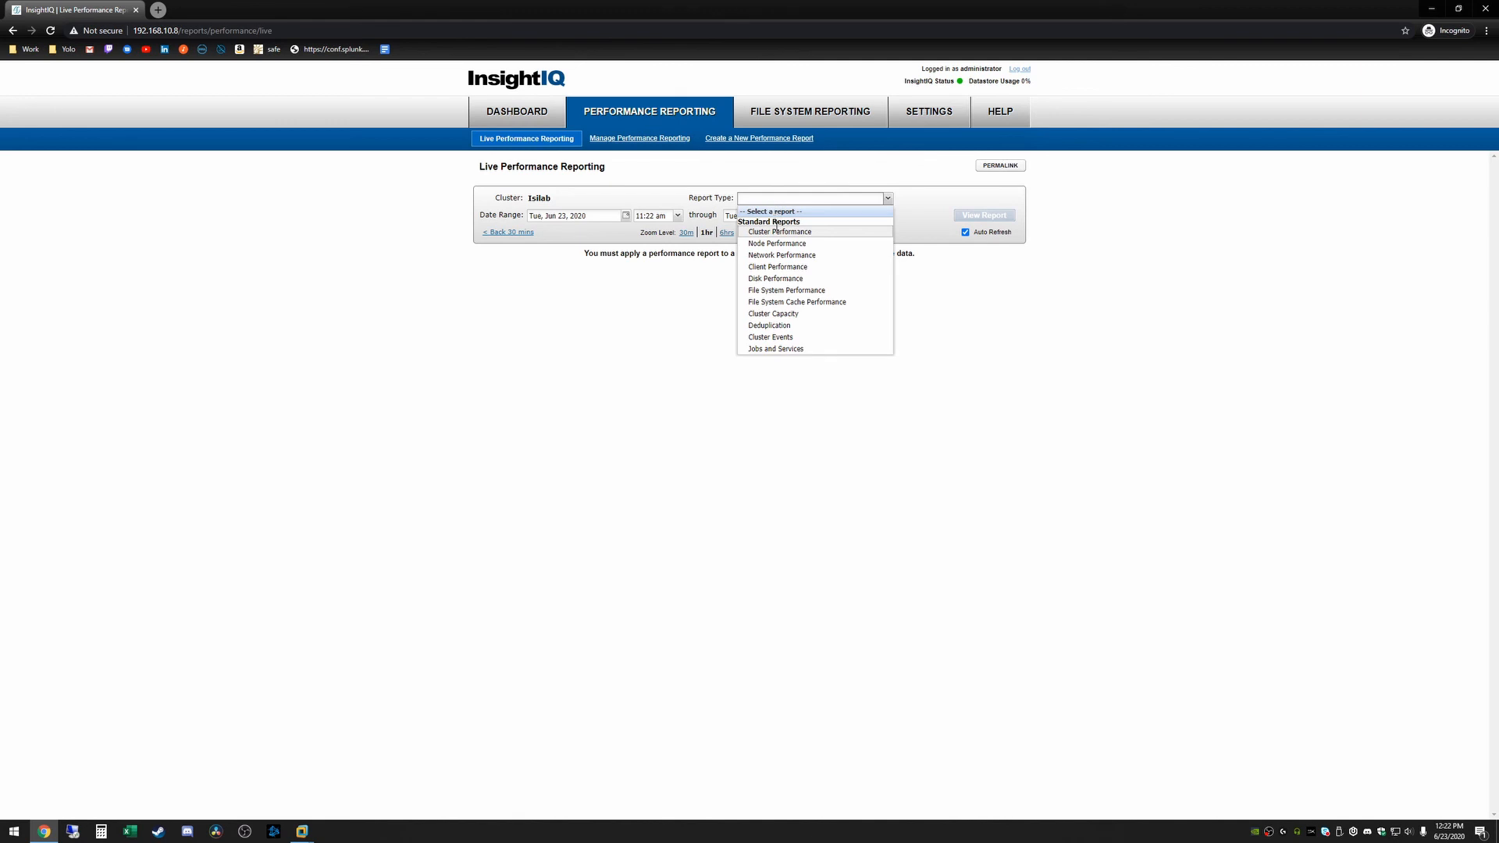
{"action": "left_click", "coordinate": [666, 284]}
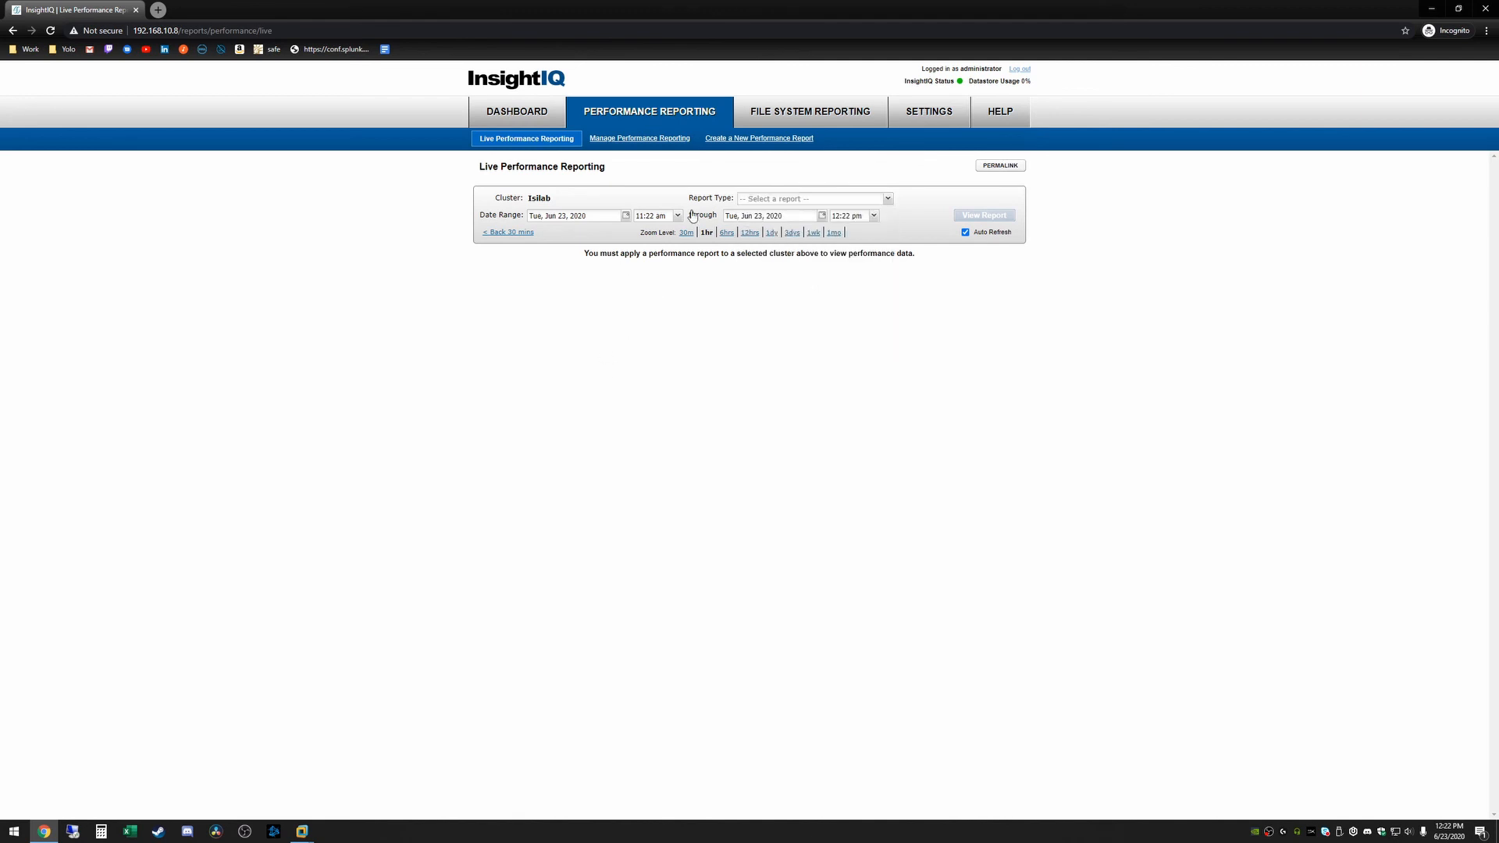
{"action": "left_click", "coordinate": [804, 115]}
{"action": "left_click", "coordinate": [668, 120]}
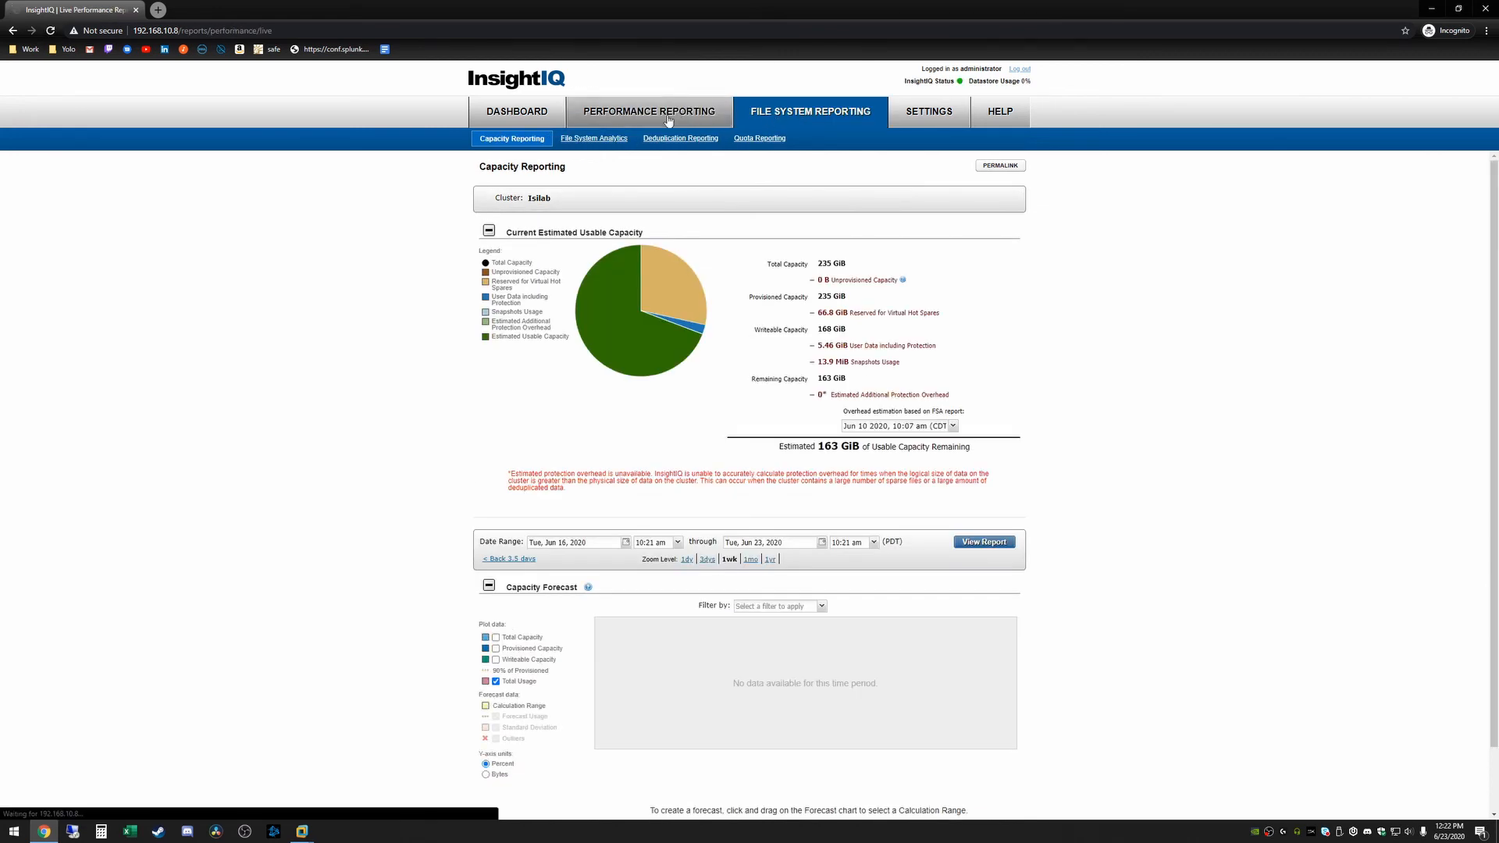
Load the live Cluster Performance report for Isilab and scroll through its charts
{"action": "left_click", "coordinate": [890, 202]}
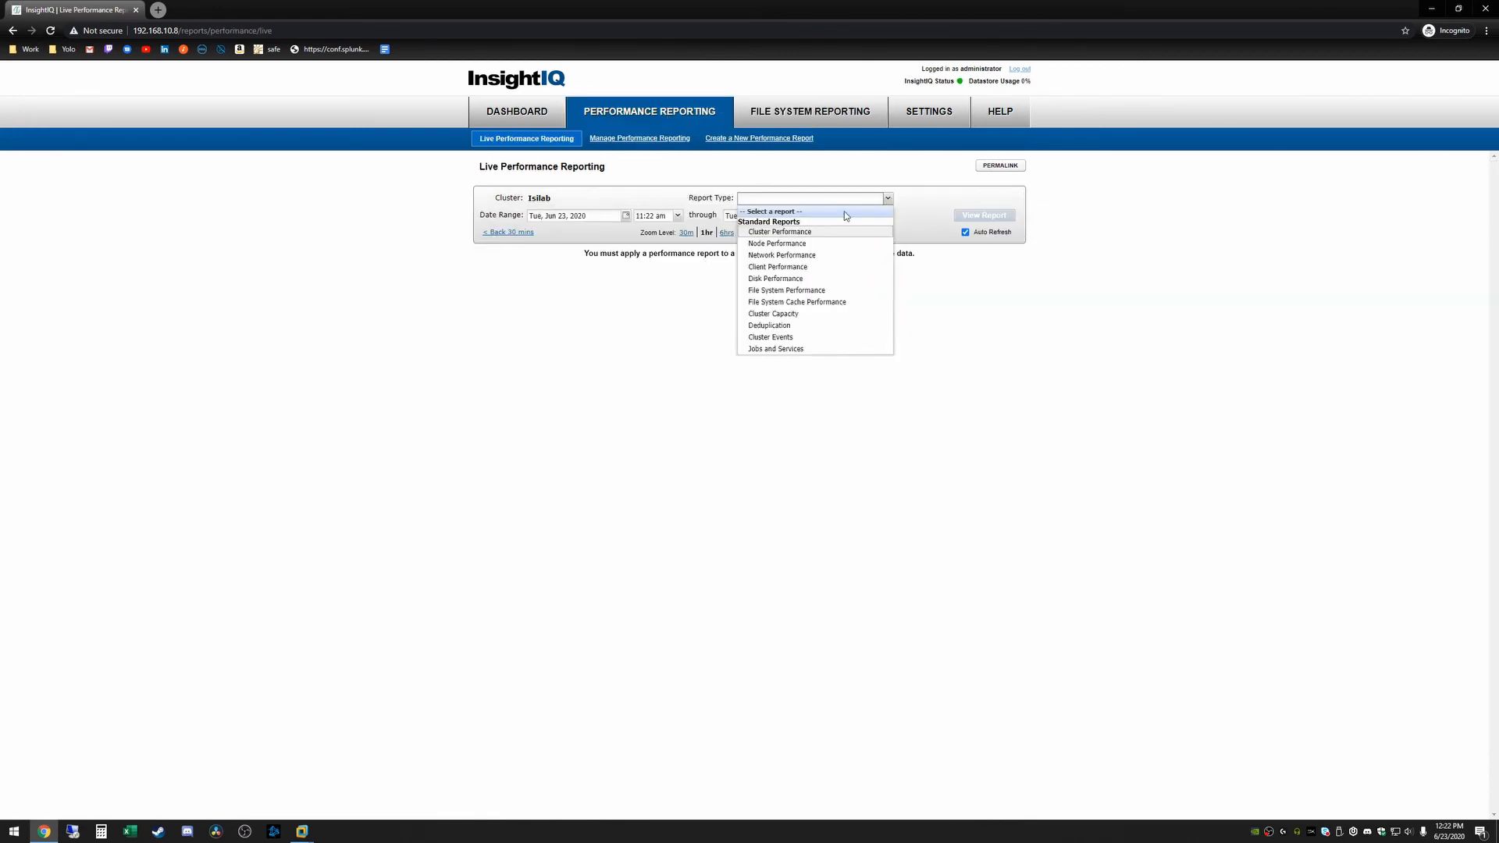
{"action": "left_click", "coordinate": [780, 233]}
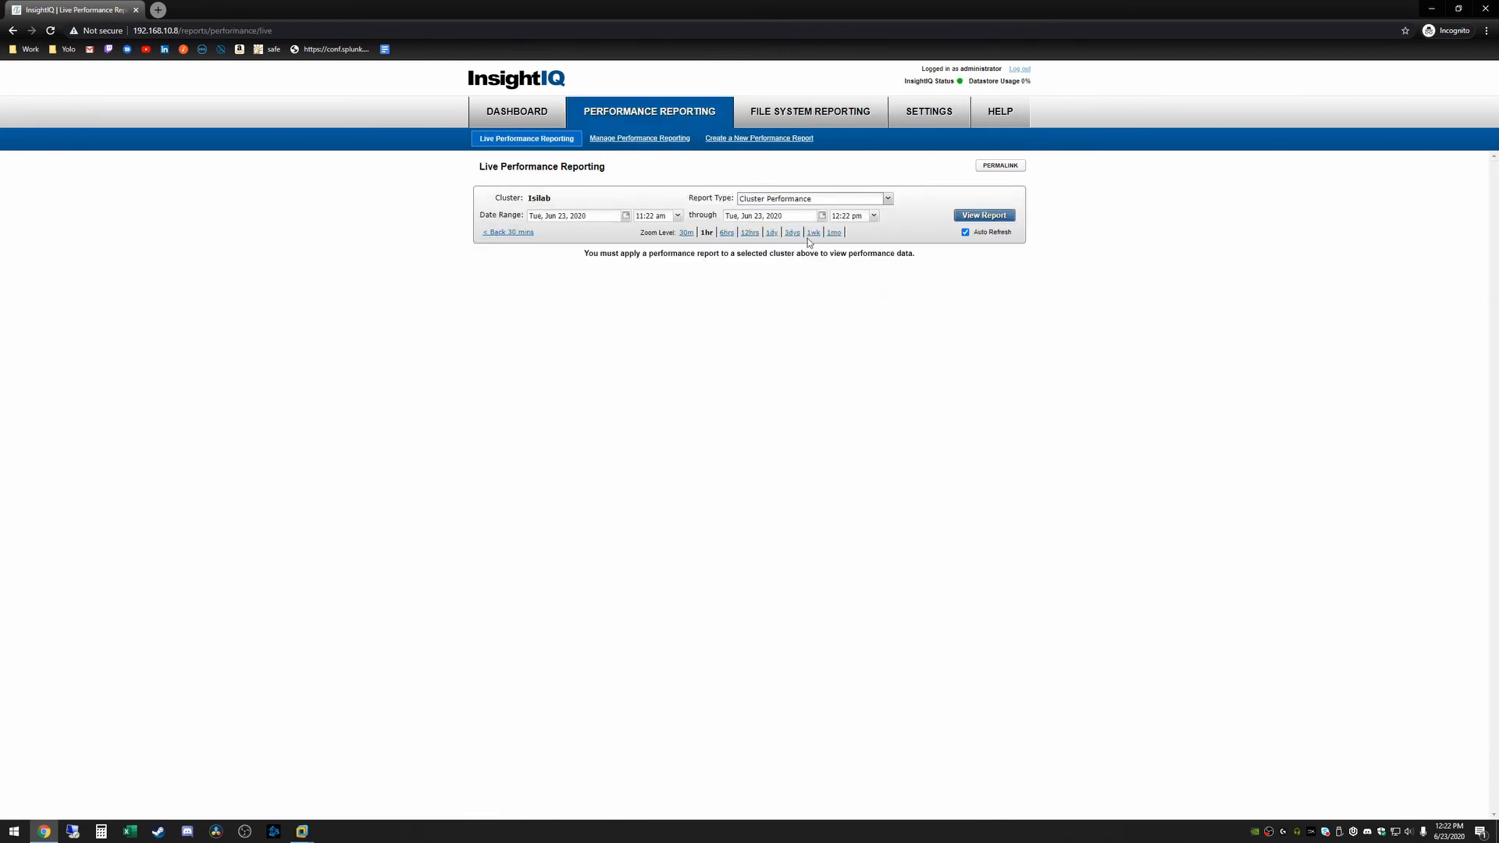
{"action": "left_click", "coordinate": [971, 216]}
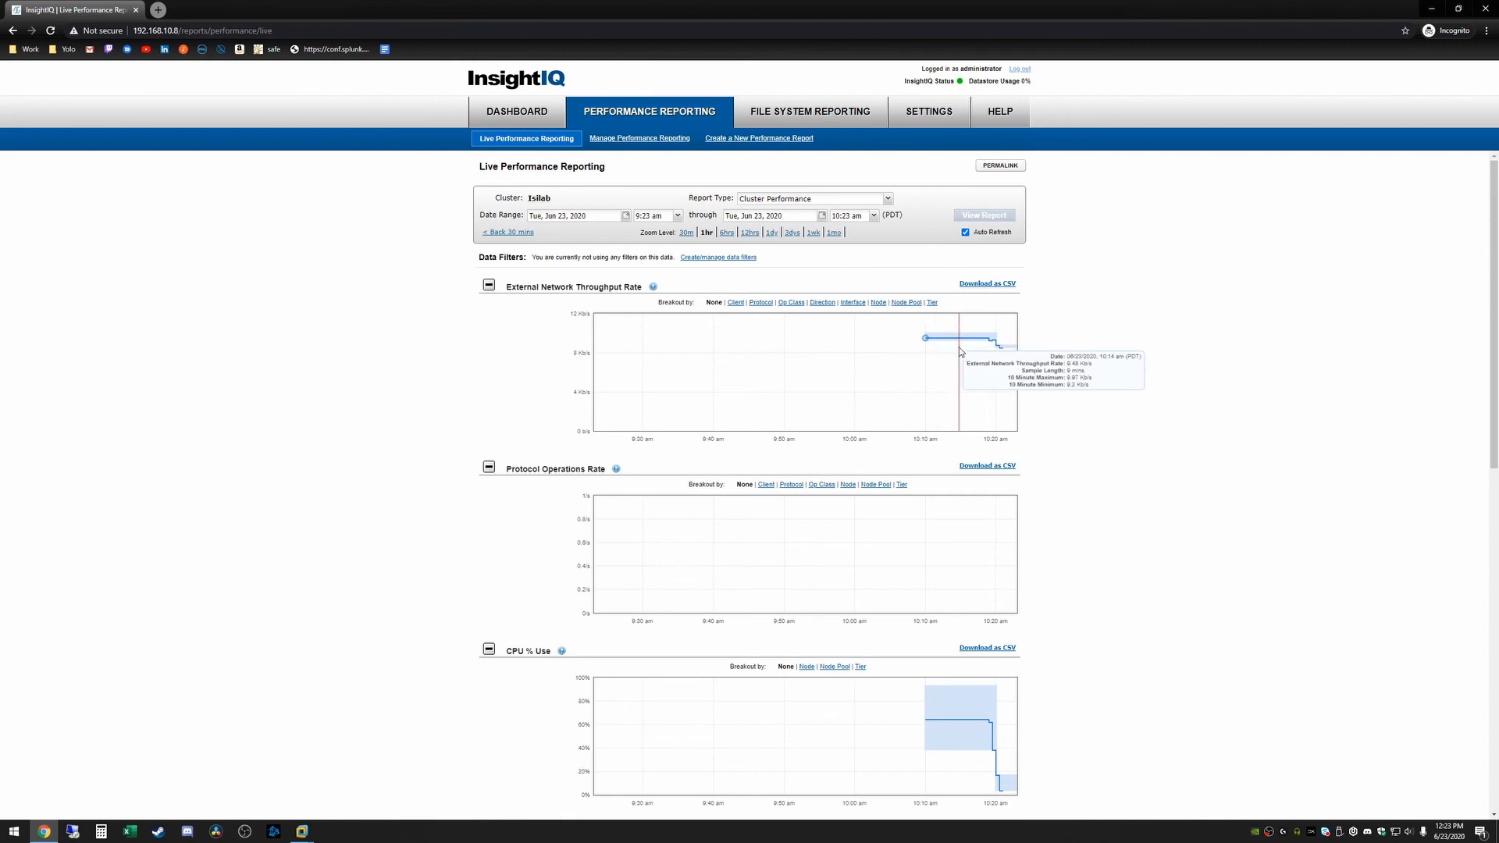
{"action": "scroll", "coordinate": [941, 359], "scroll_direction": "down", "scroll_amount": 6}
{"action": "scroll", "coordinate": [949, 386], "scroll_direction": "up", "scroll_amount": 6}
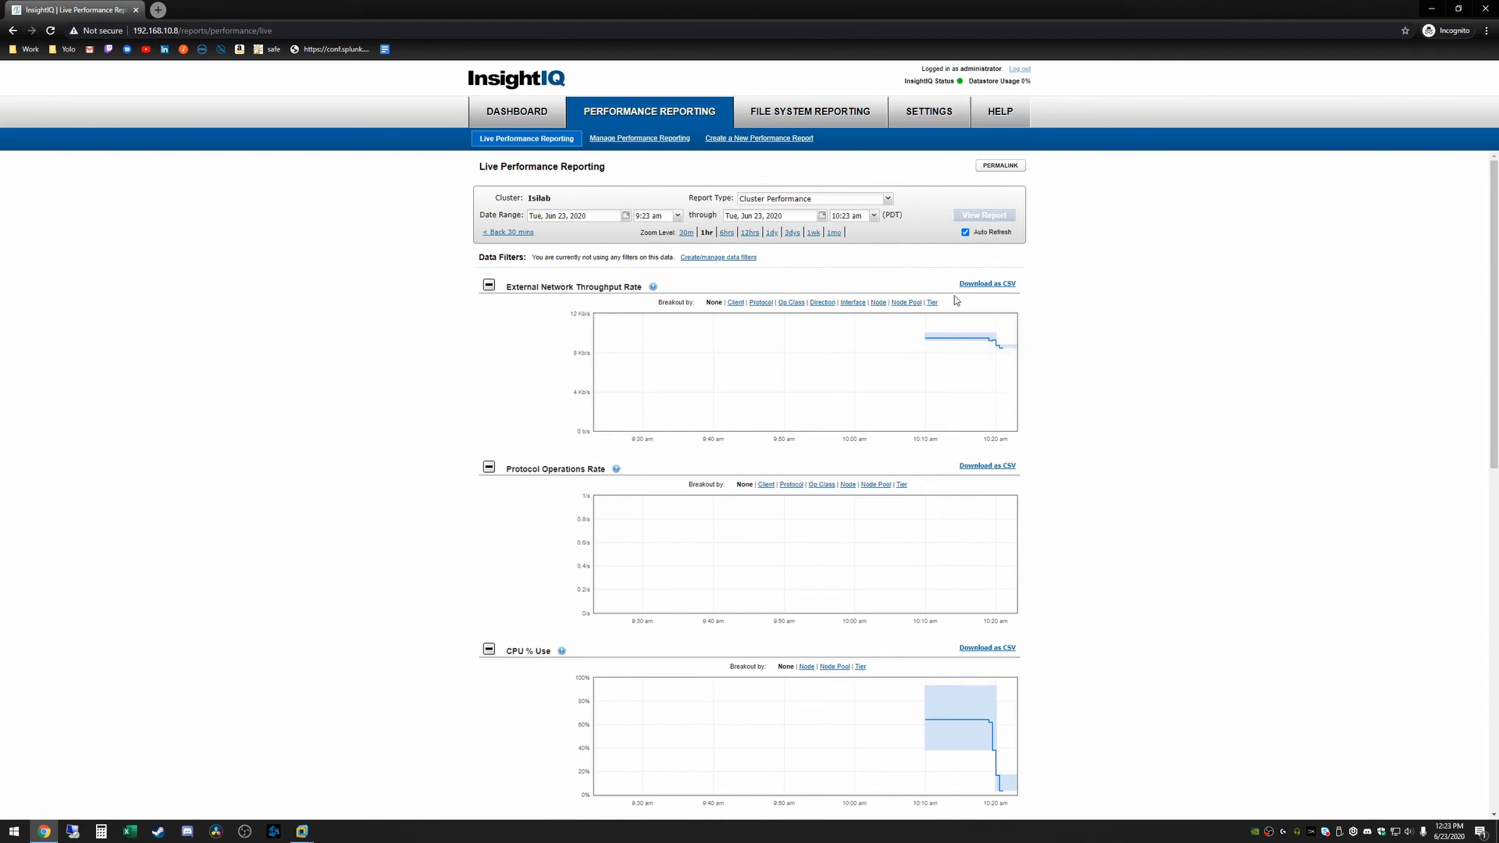
Open Capacity Reporting for Isilab and scroll down through it
{"action": "left_click", "coordinate": [782, 118]}
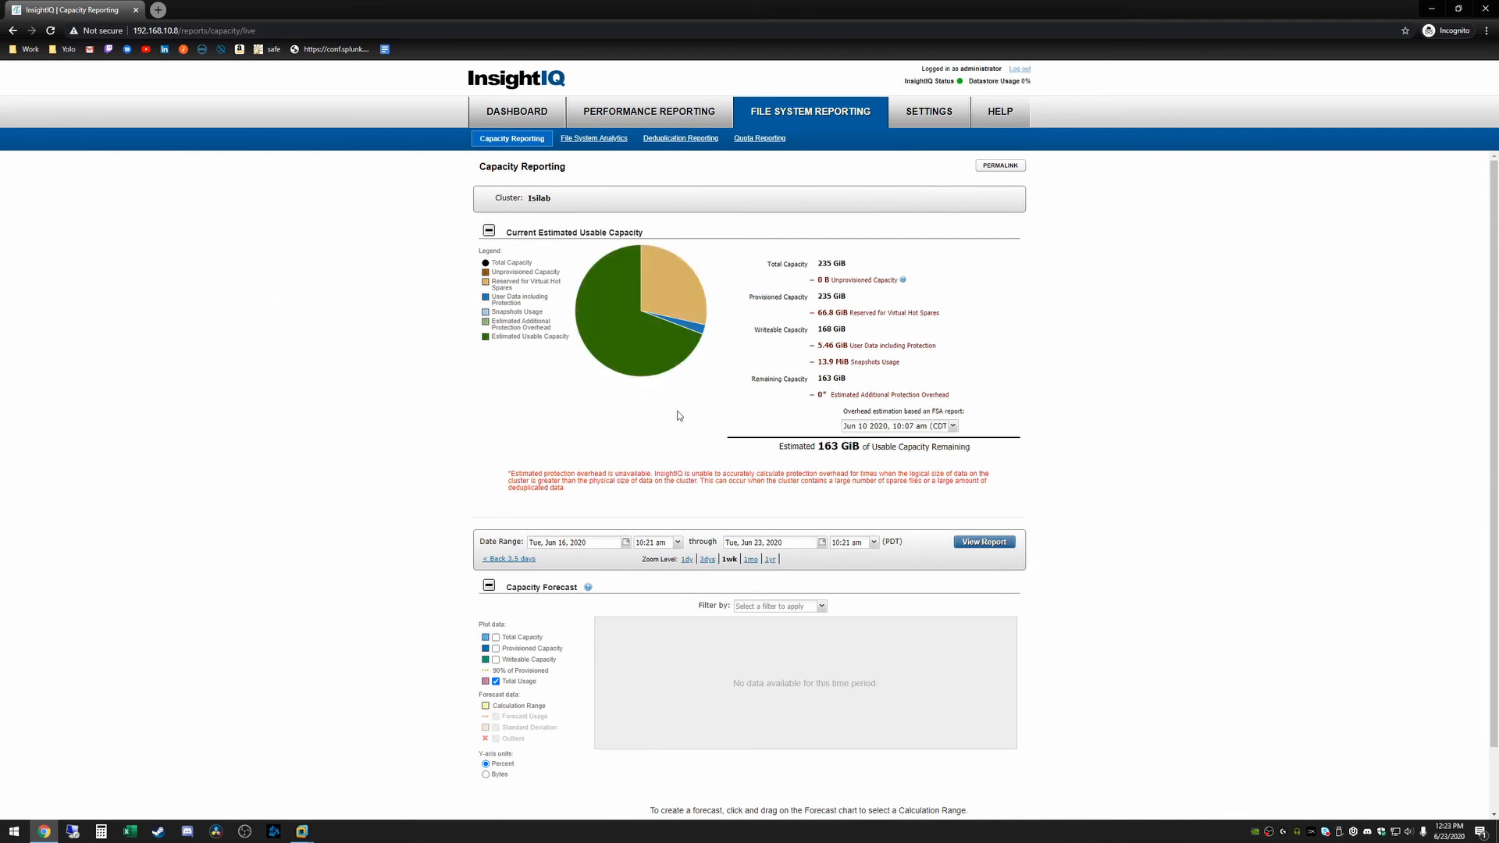
{"action": "scroll", "coordinate": [362, 425], "scroll_direction": "down", "scroll_amount": 1}
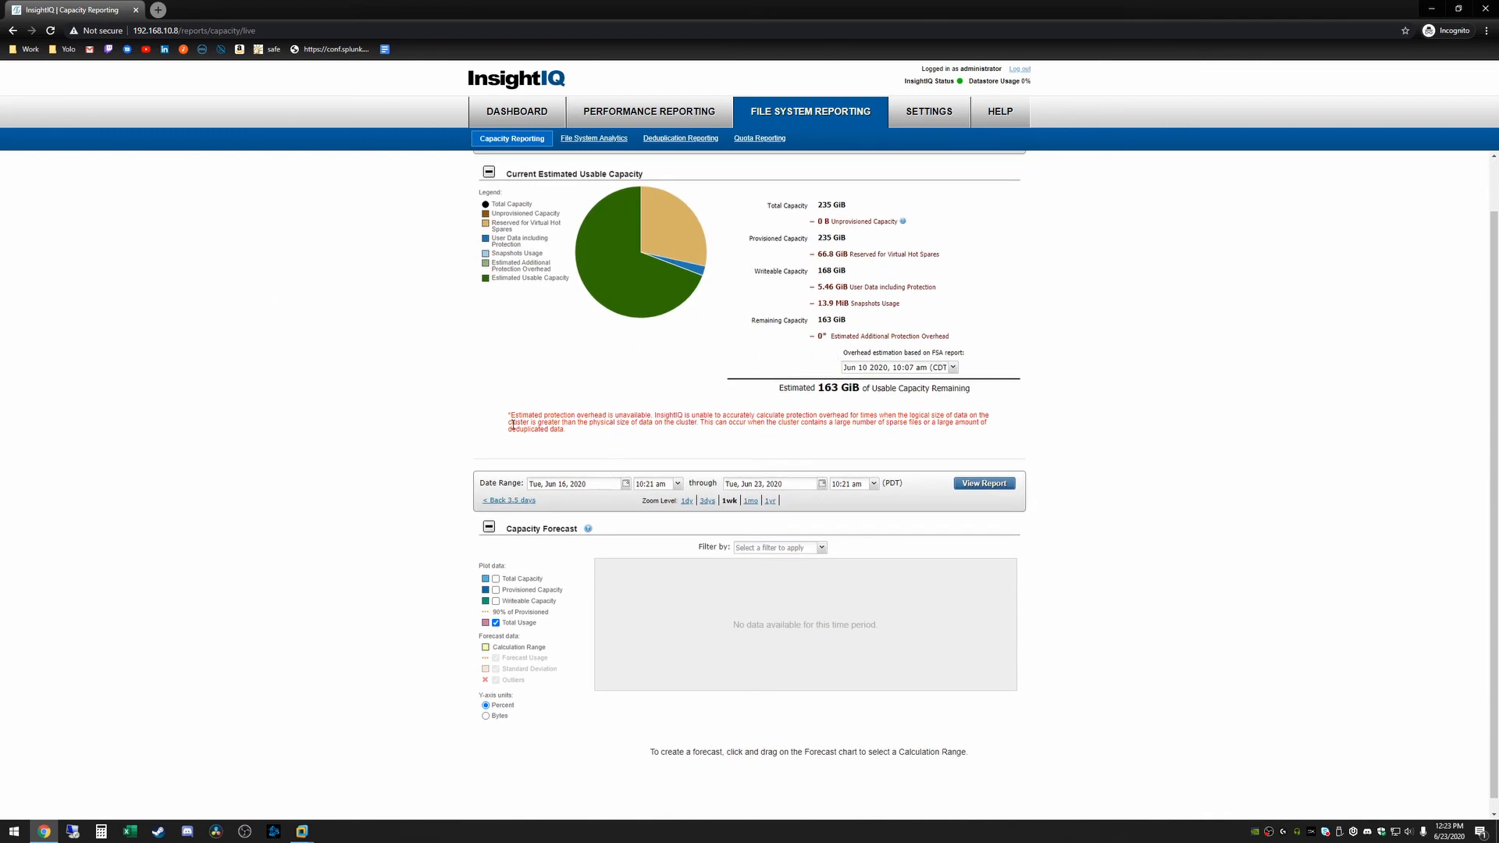
{"action": "scroll", "coordinate": [650, 585], "scroll_direction": "down", "scroll_amount": 1}
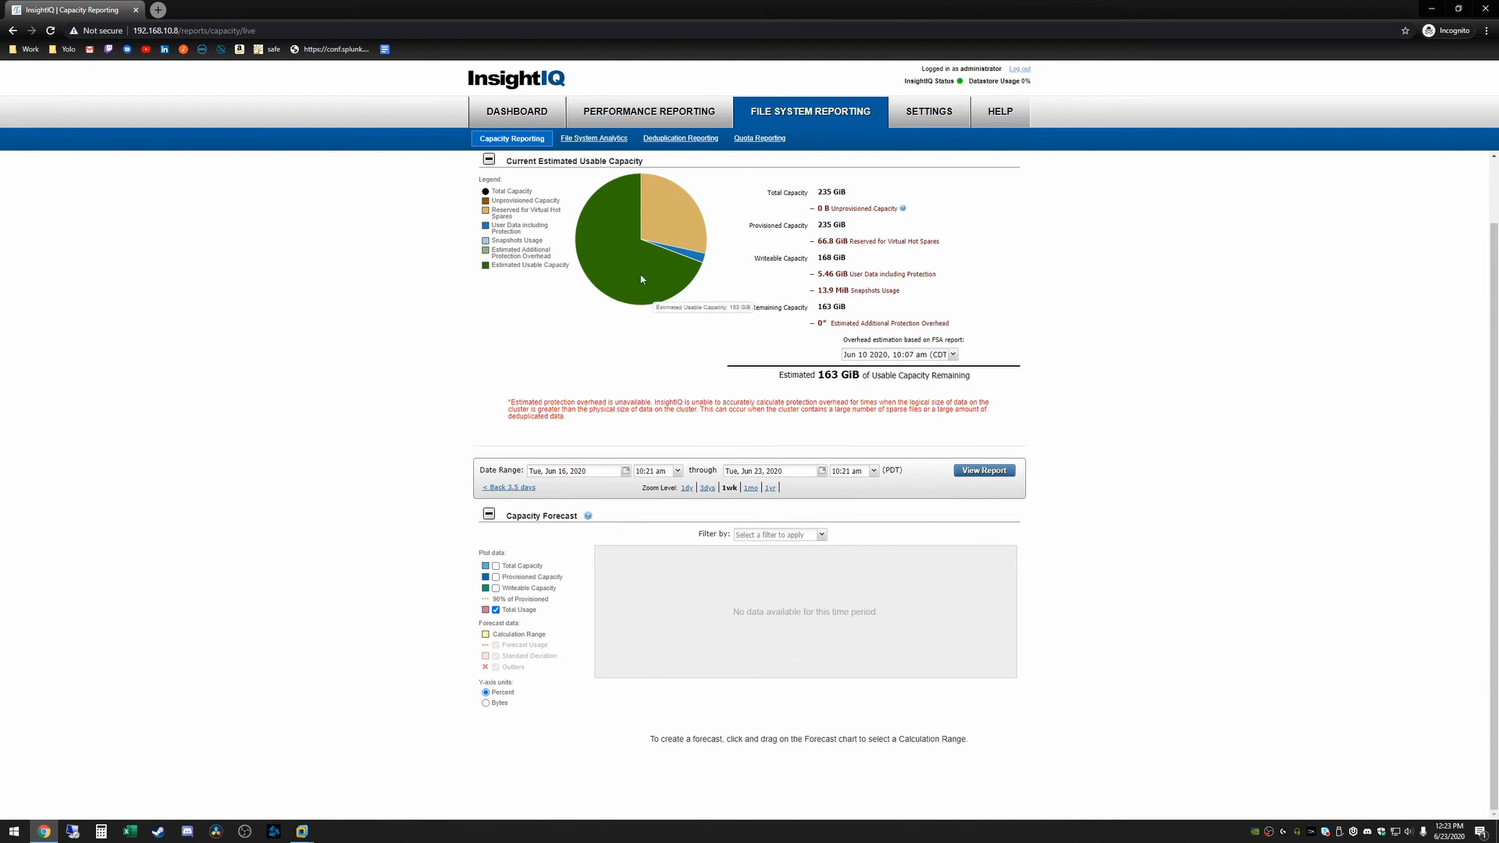
Go to File System Analytics, browse the FSA result sets, and bring up the OneFS login window
{"action": "left_click", "coordinate": [594, 138]}
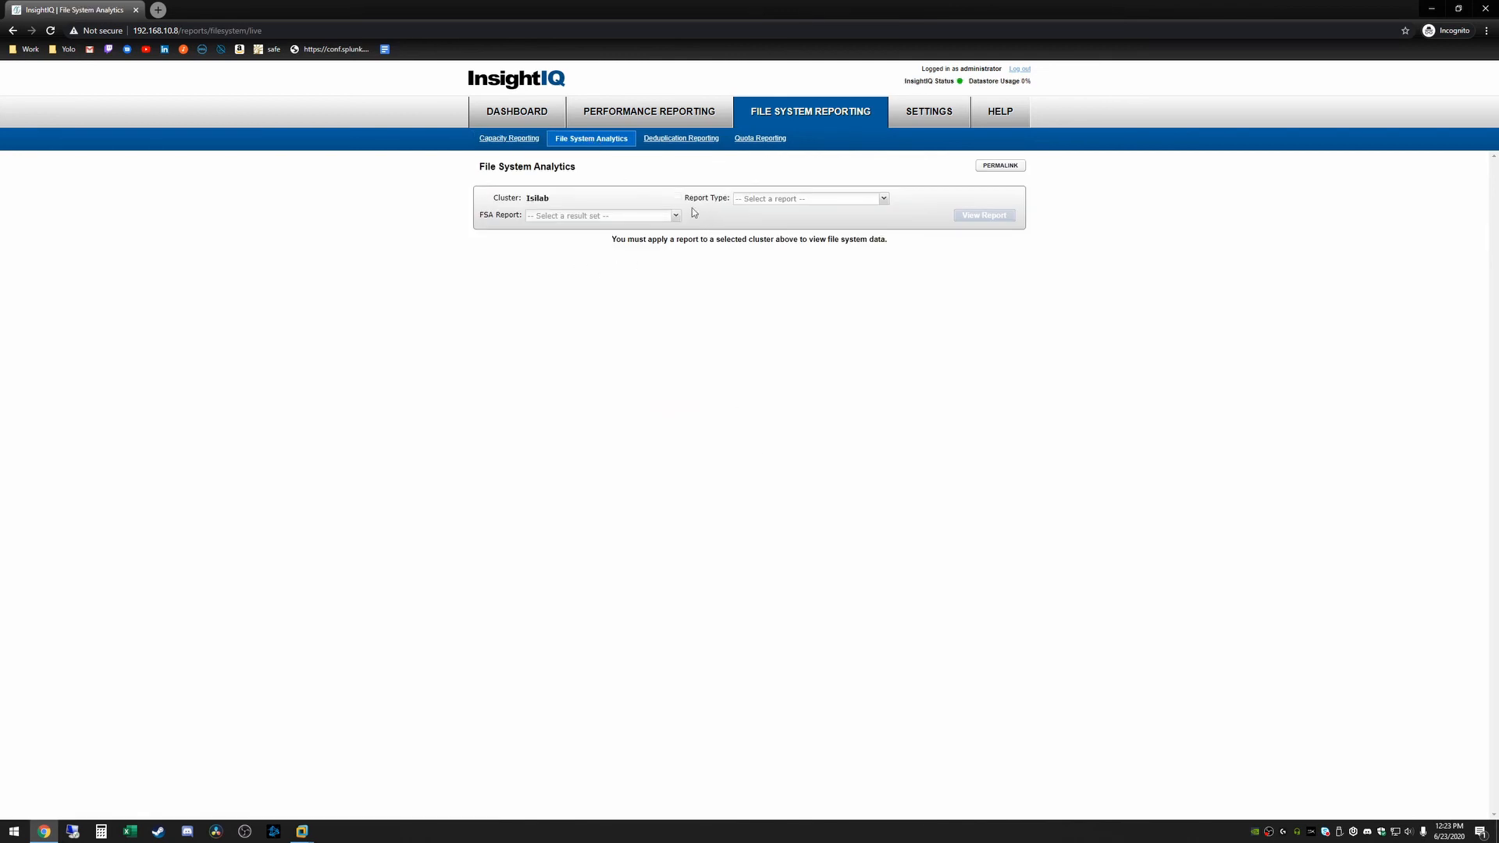
{"action": "left_click", "coordinate": [636, 217]}
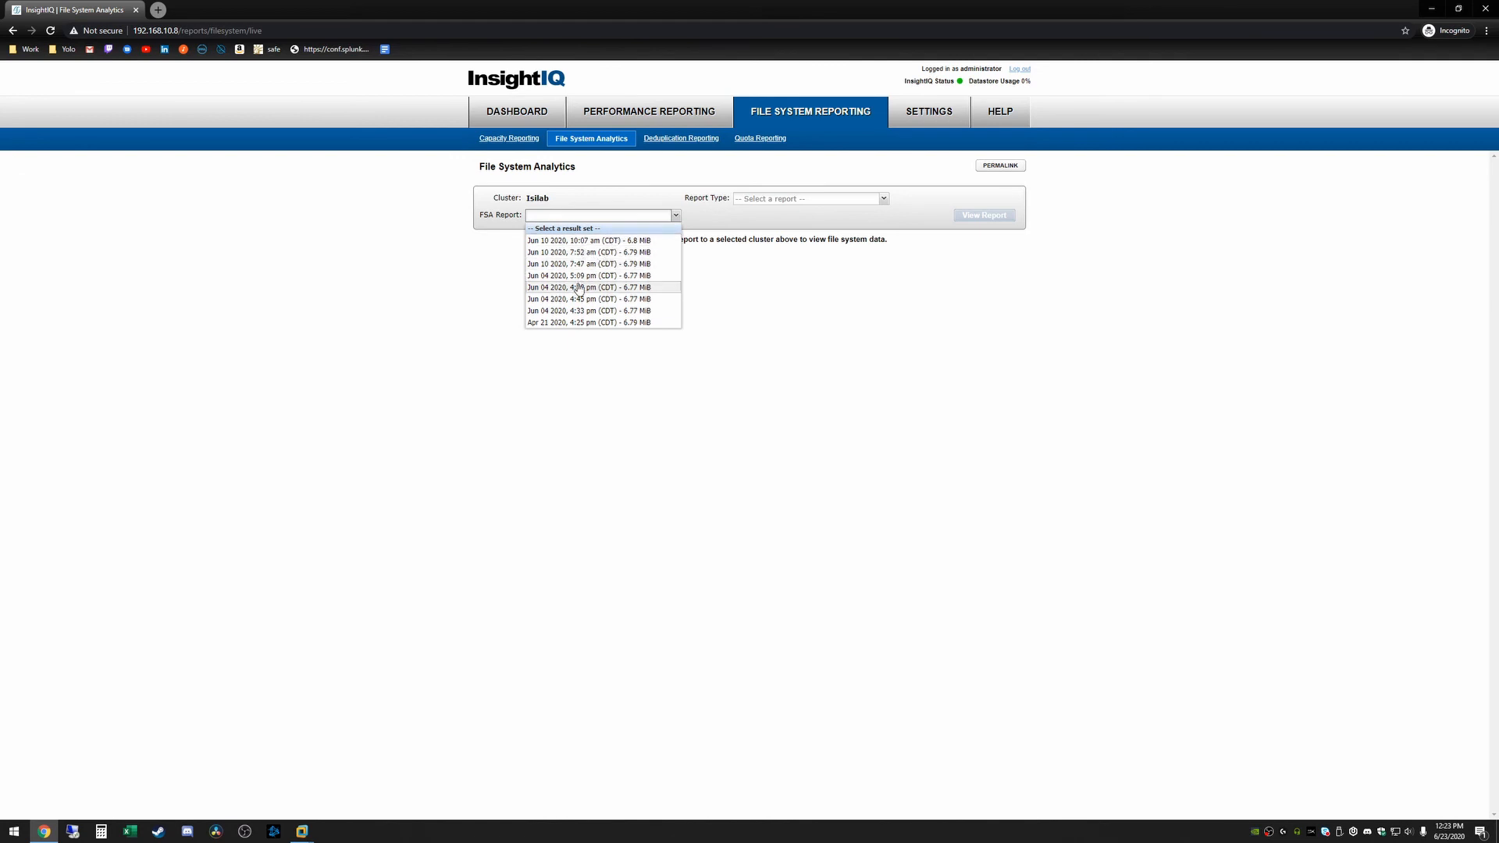
{"action": "left_click", "coordinate": [484, 242]}
{"action": "left_click", "coordinate": [578, 218]}
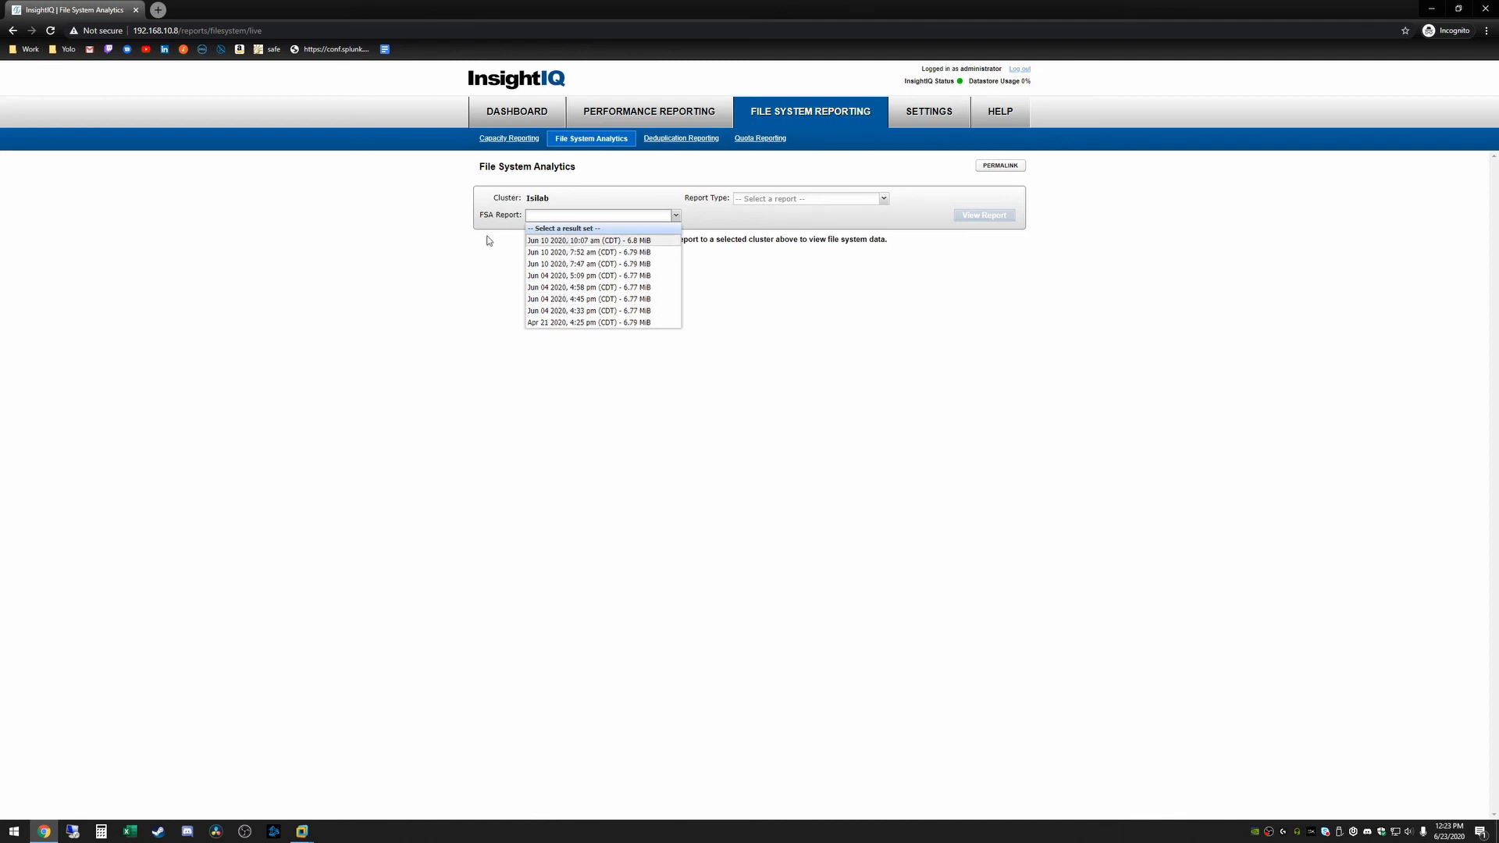
{"action": "left_click", "coordinate": [450, 246]}
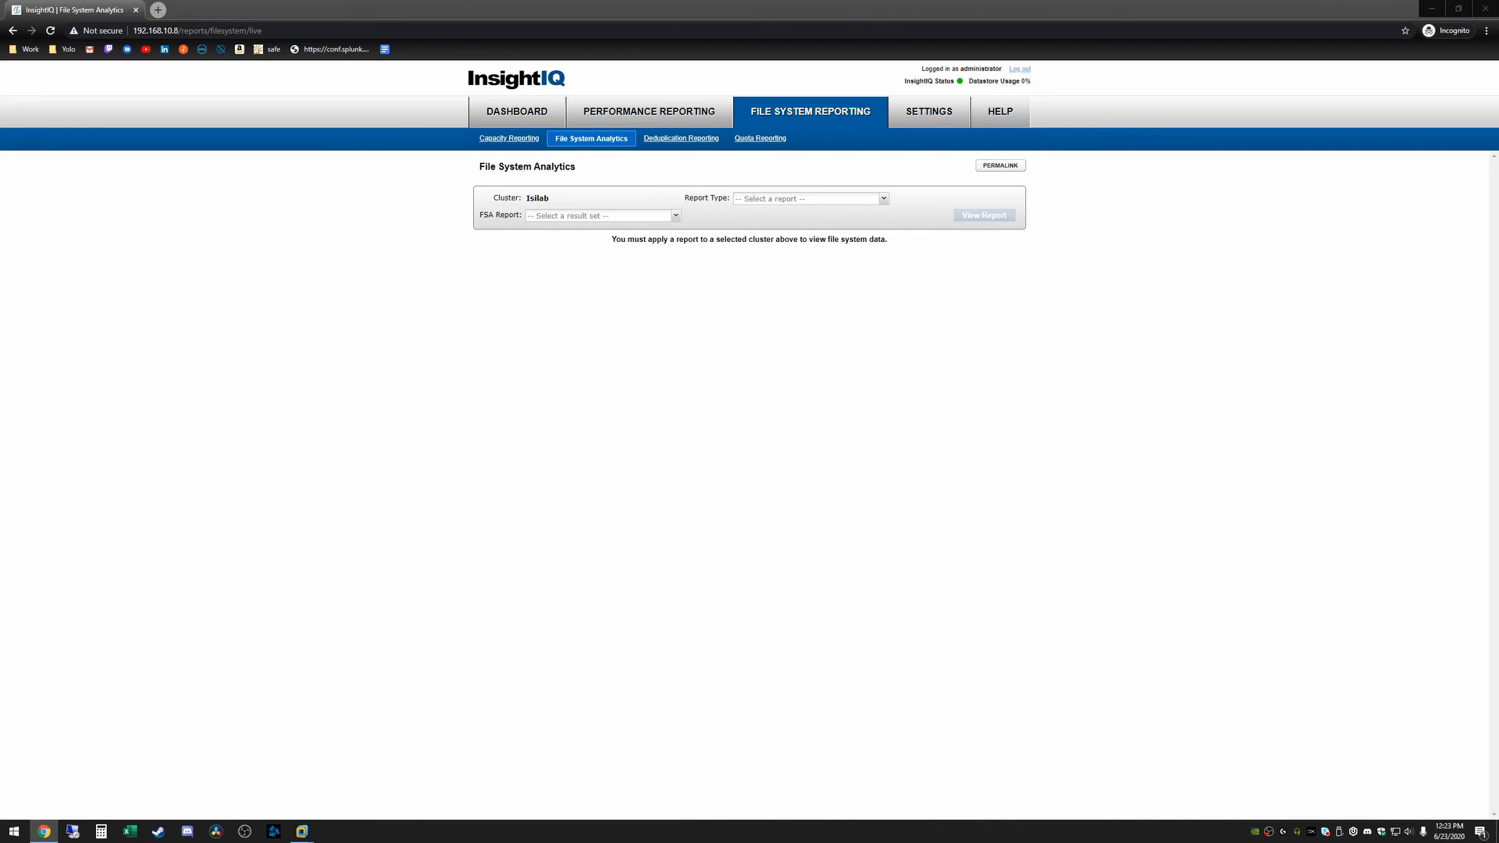
{"action": "left_click_drag", "start_coordinate": [0, 480], "coordinate": [521, 0]}
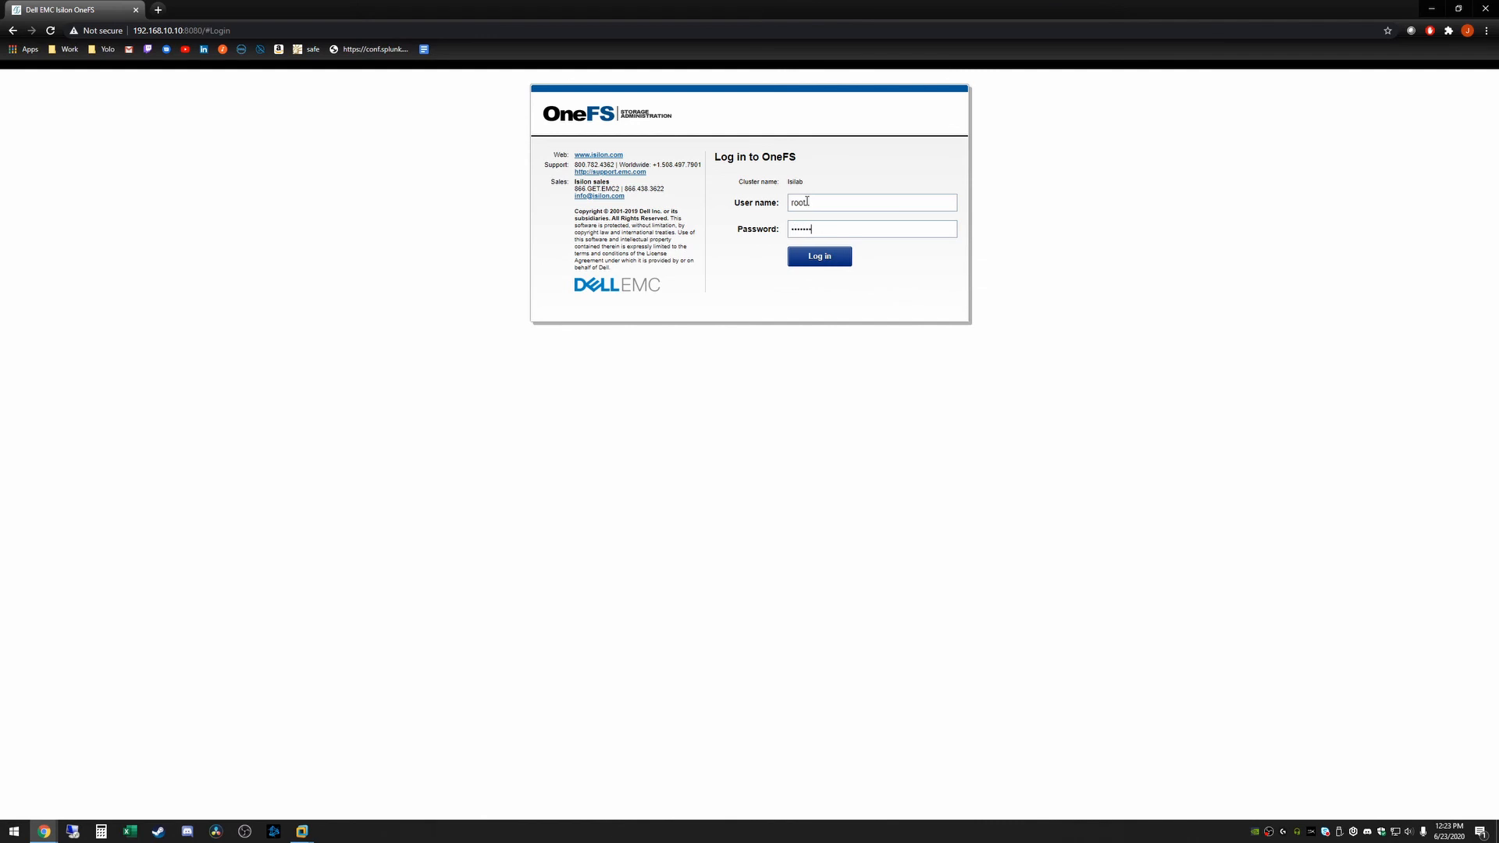
Sign in to OneFS, review the Job types list including FSAnalyze, and return to InsightIQ
{"action": "key", "text": "Return"}
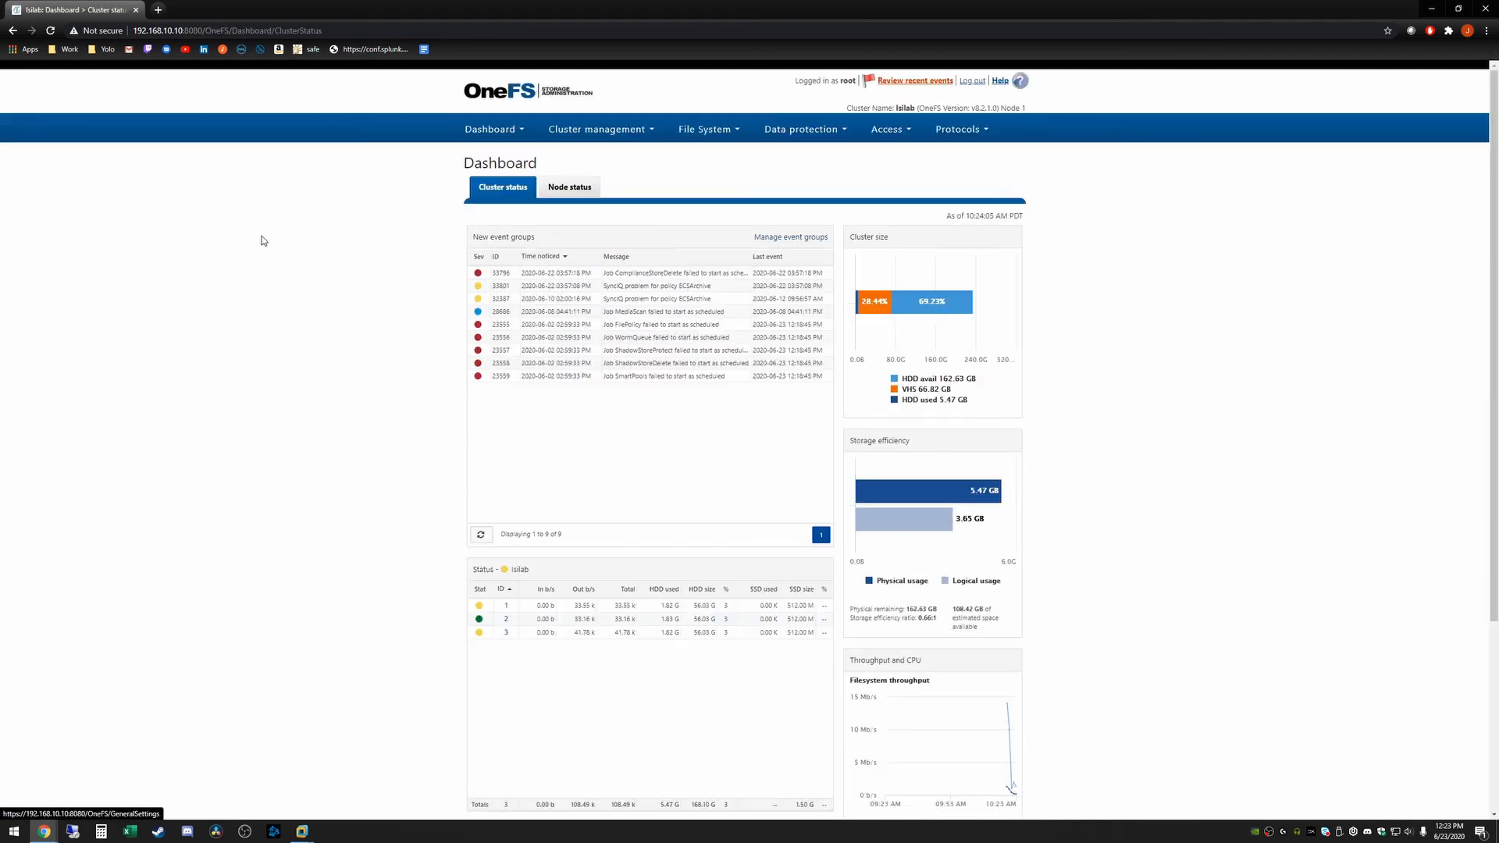
{"action": "left_click", "coordinate": [615, 138]}
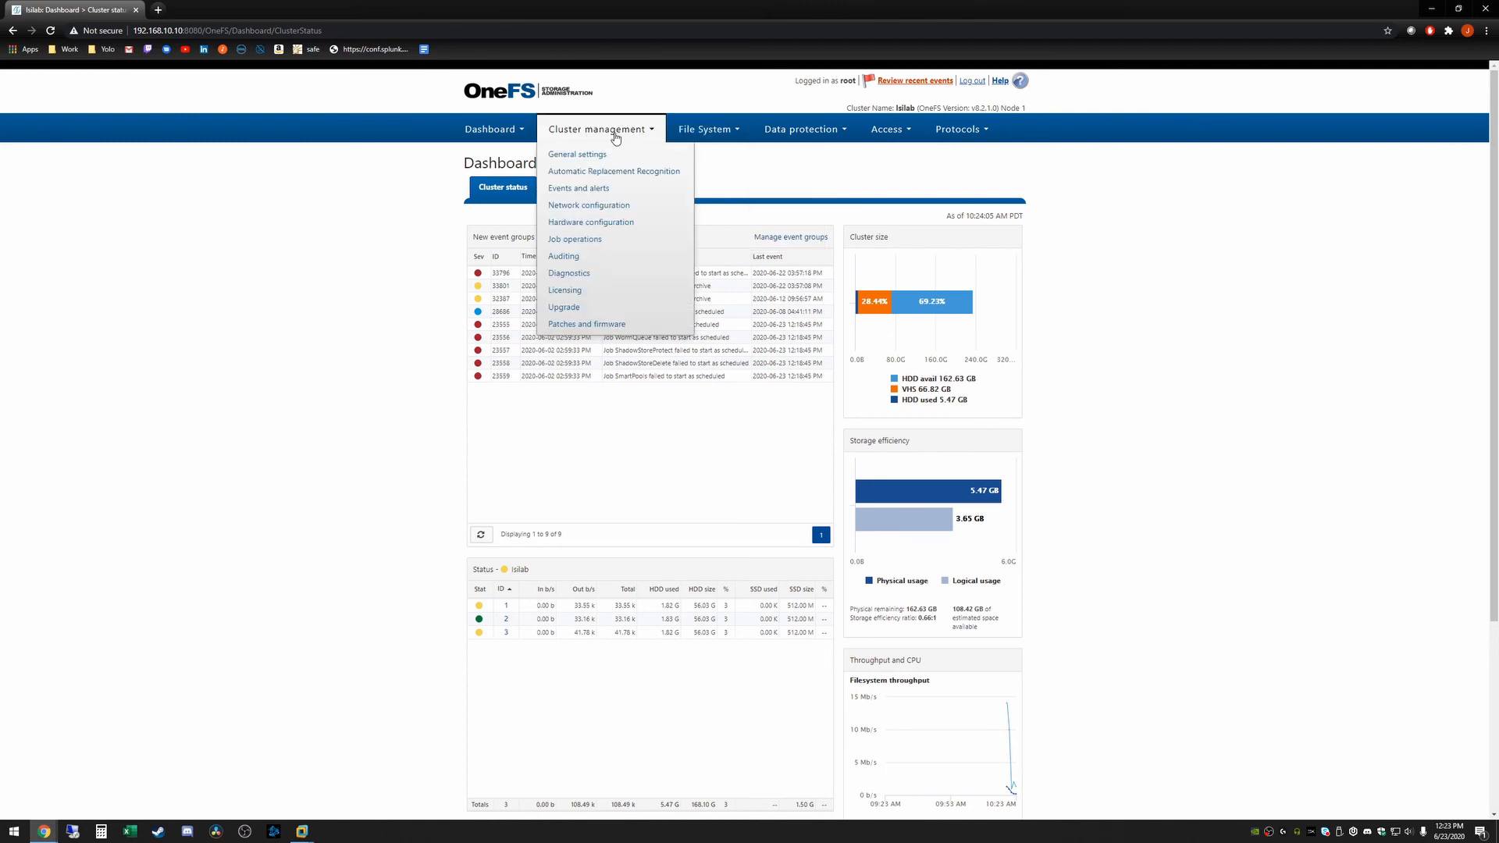
{"action": "left_click", "coordinate": [581, 240]}
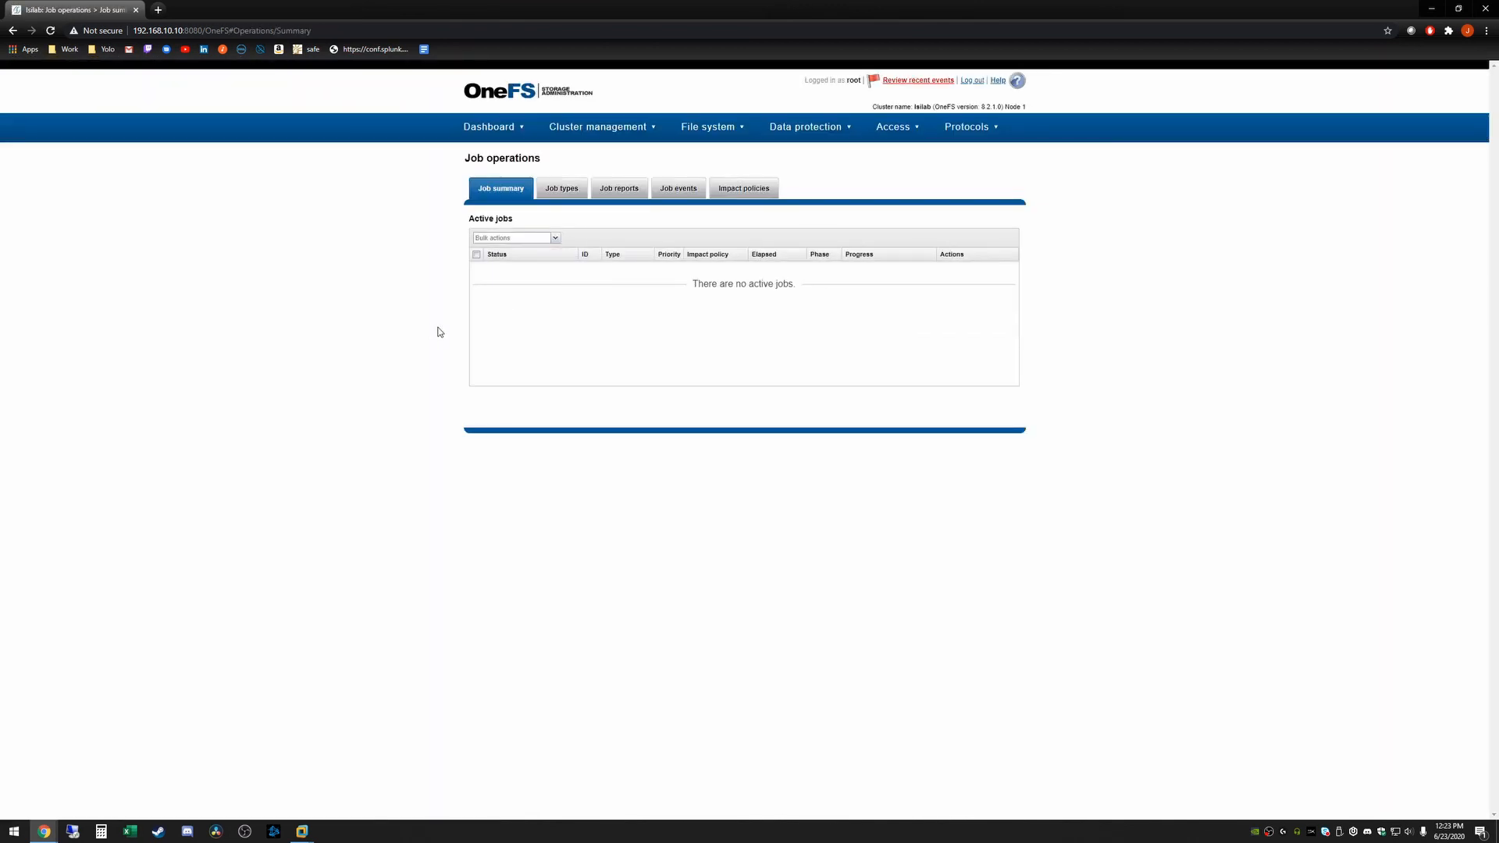
{"action": "left_click", "coordinate": [562, 190]}
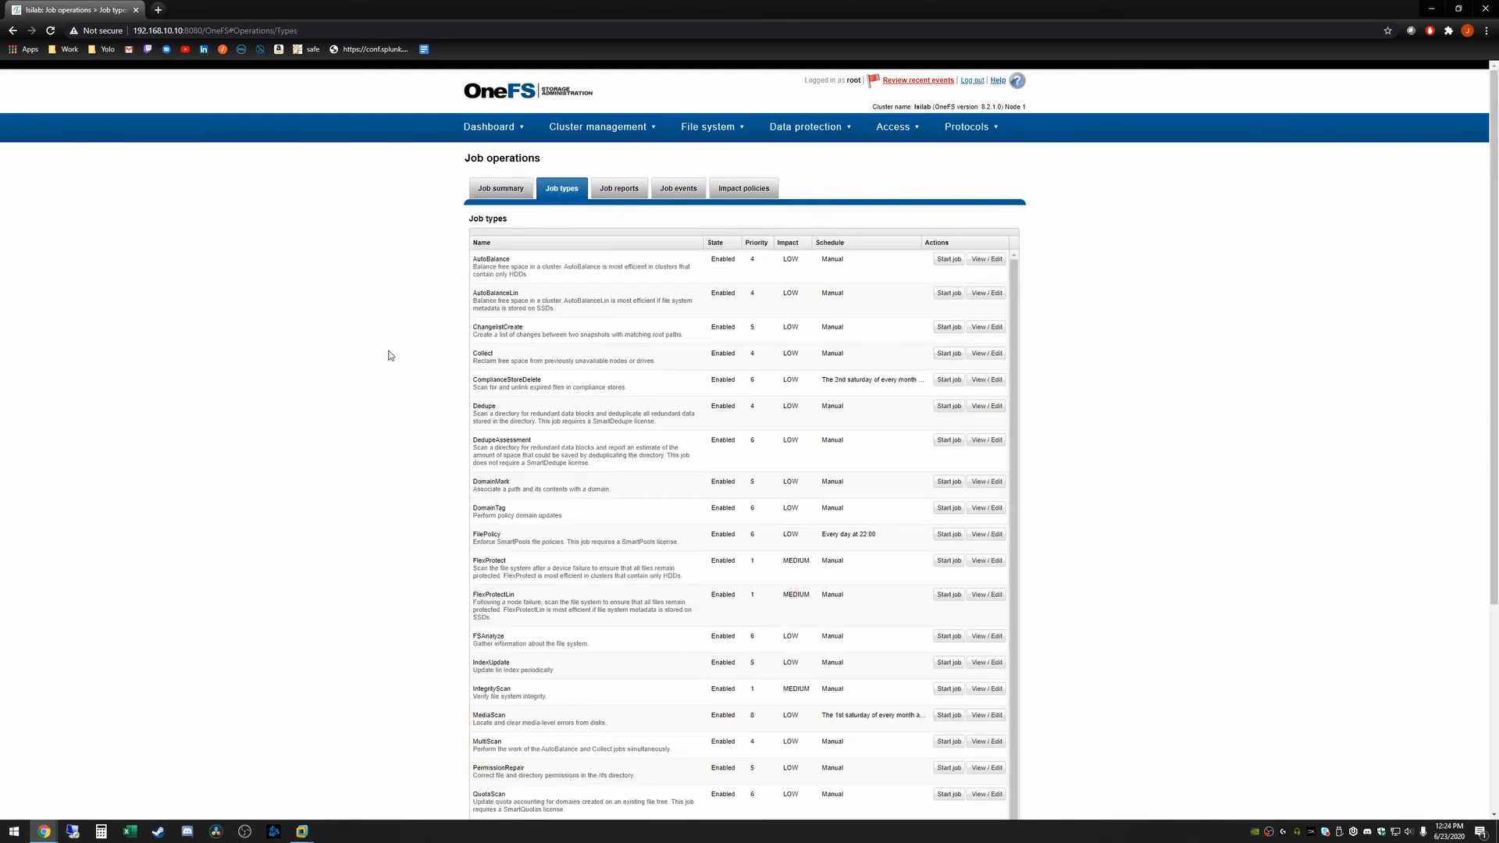
{"action": "scroll", "coordinate": [391, 355], "scroll_direction": "down", "scroll_amount": 1}
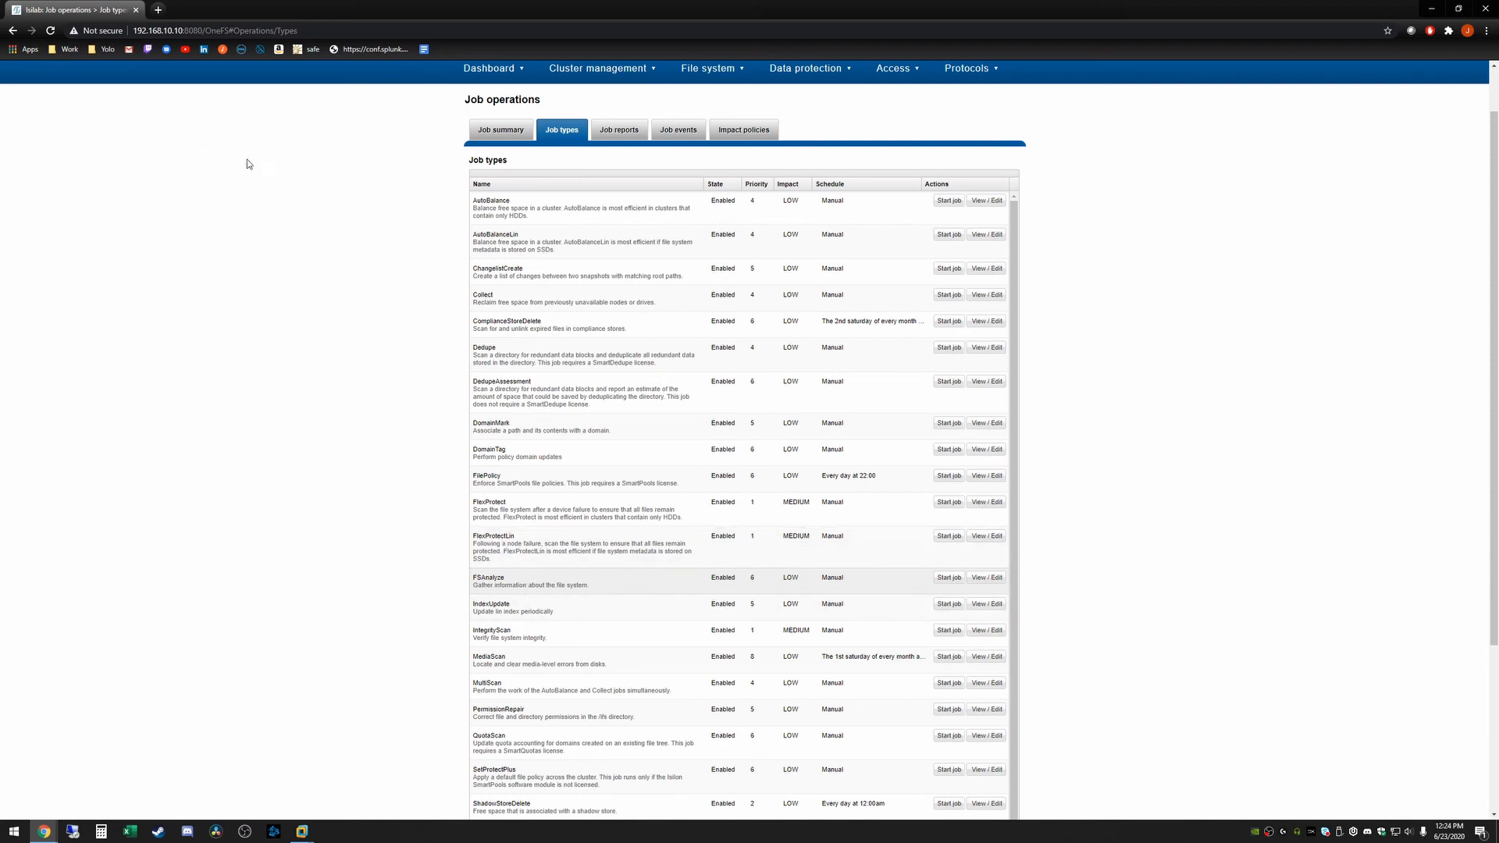
{"action": "mouse_move", "coordinate": [47, 829]}
{"action": "left_click", "coordinate": [71, 796]}
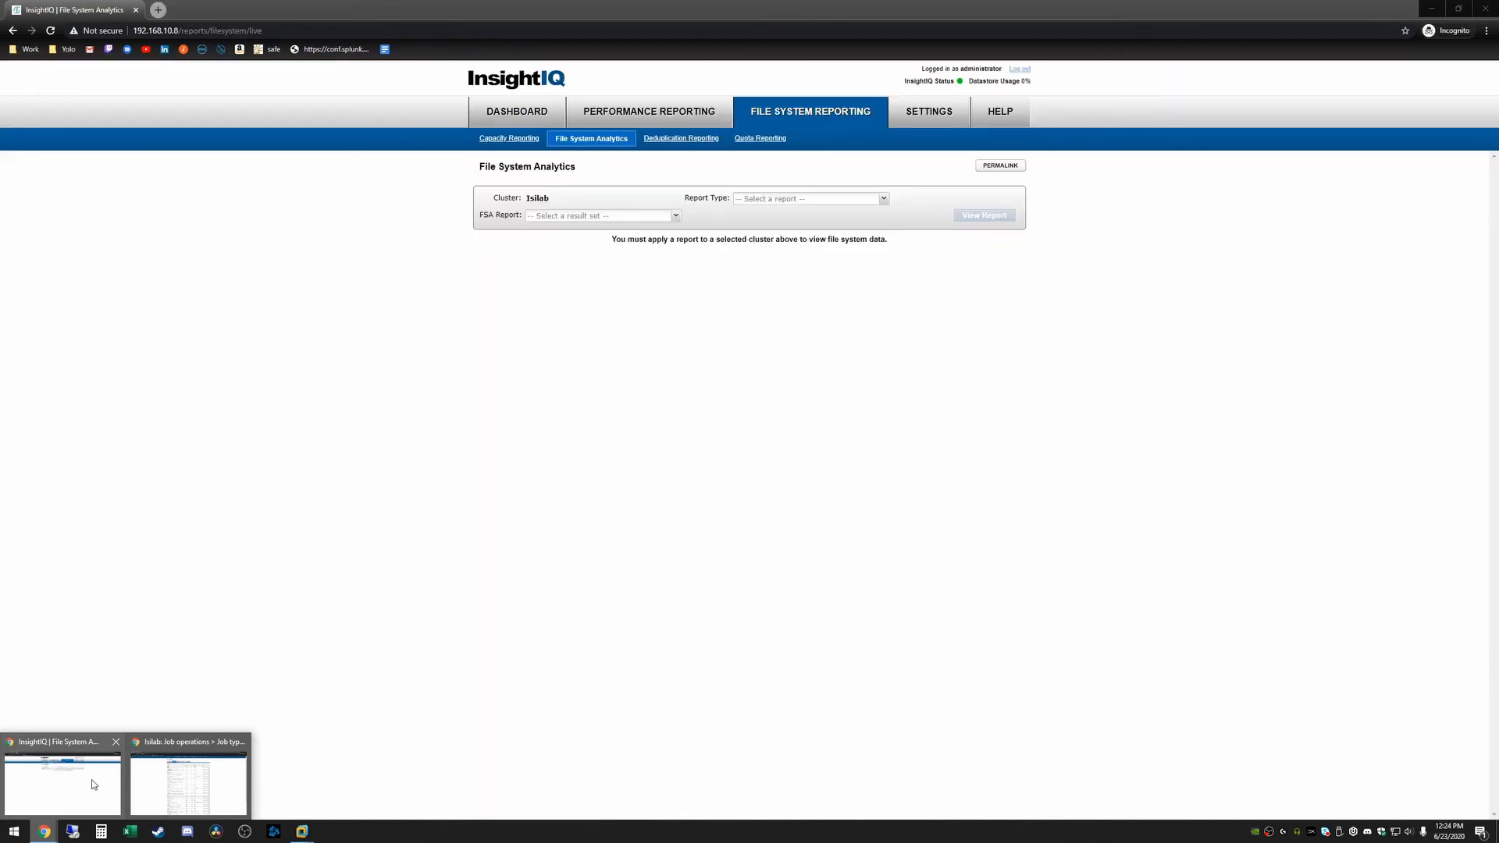
View the Data Properties report for the Jun 10 2020, 7:52 am FSA result, then go to the Dashboard
{"action": "left_click", "coordinate": [675, 216]}
{"action": "left_click", "coordinate": [582, 251]}
{"action": "left_click", "coordinate": [853, 201]}
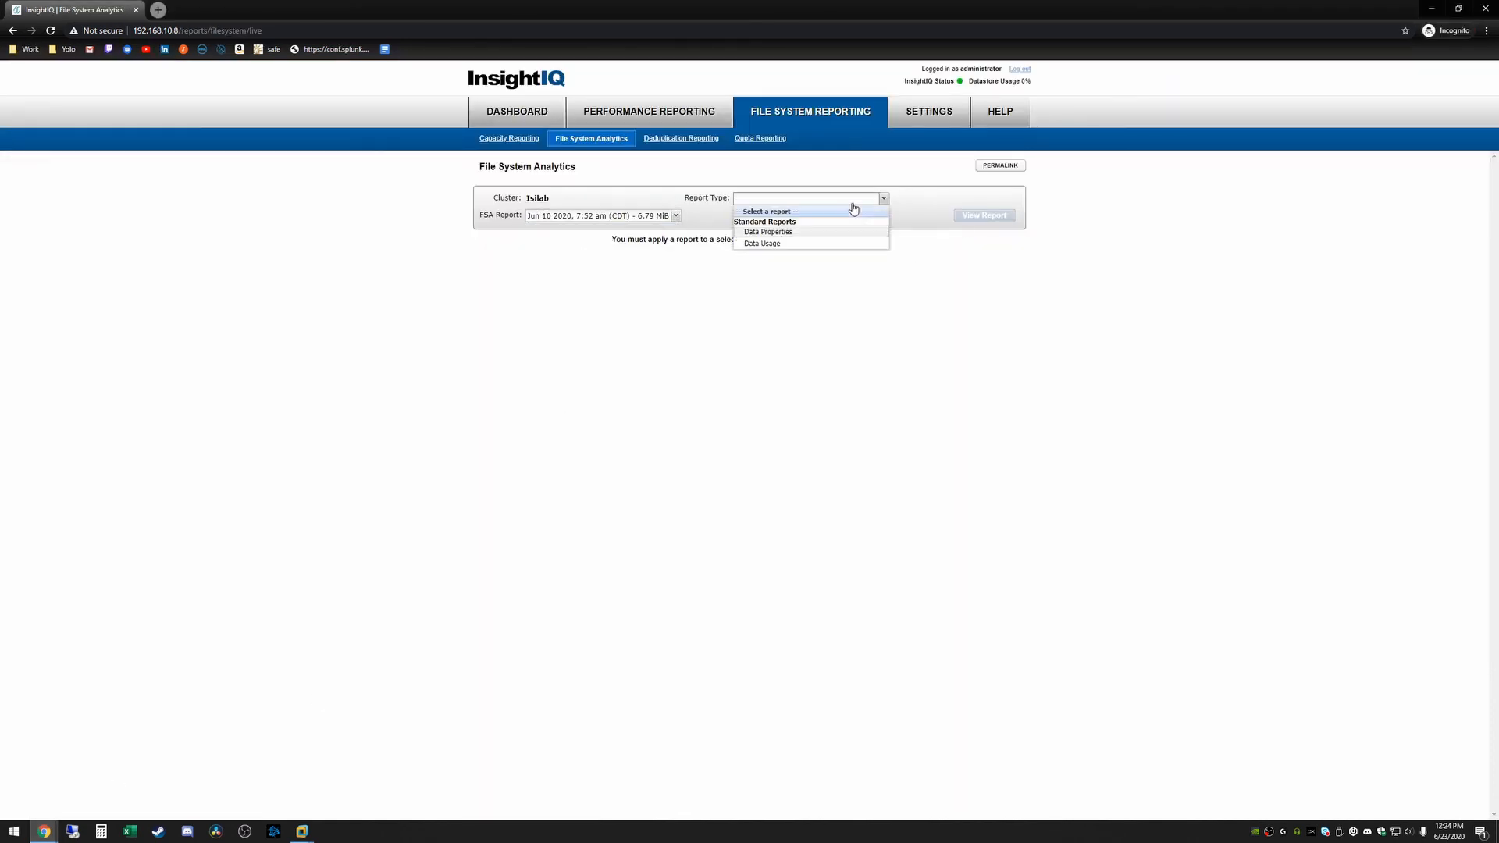
{"action": "left_click", "coordinate": [790, 233]}
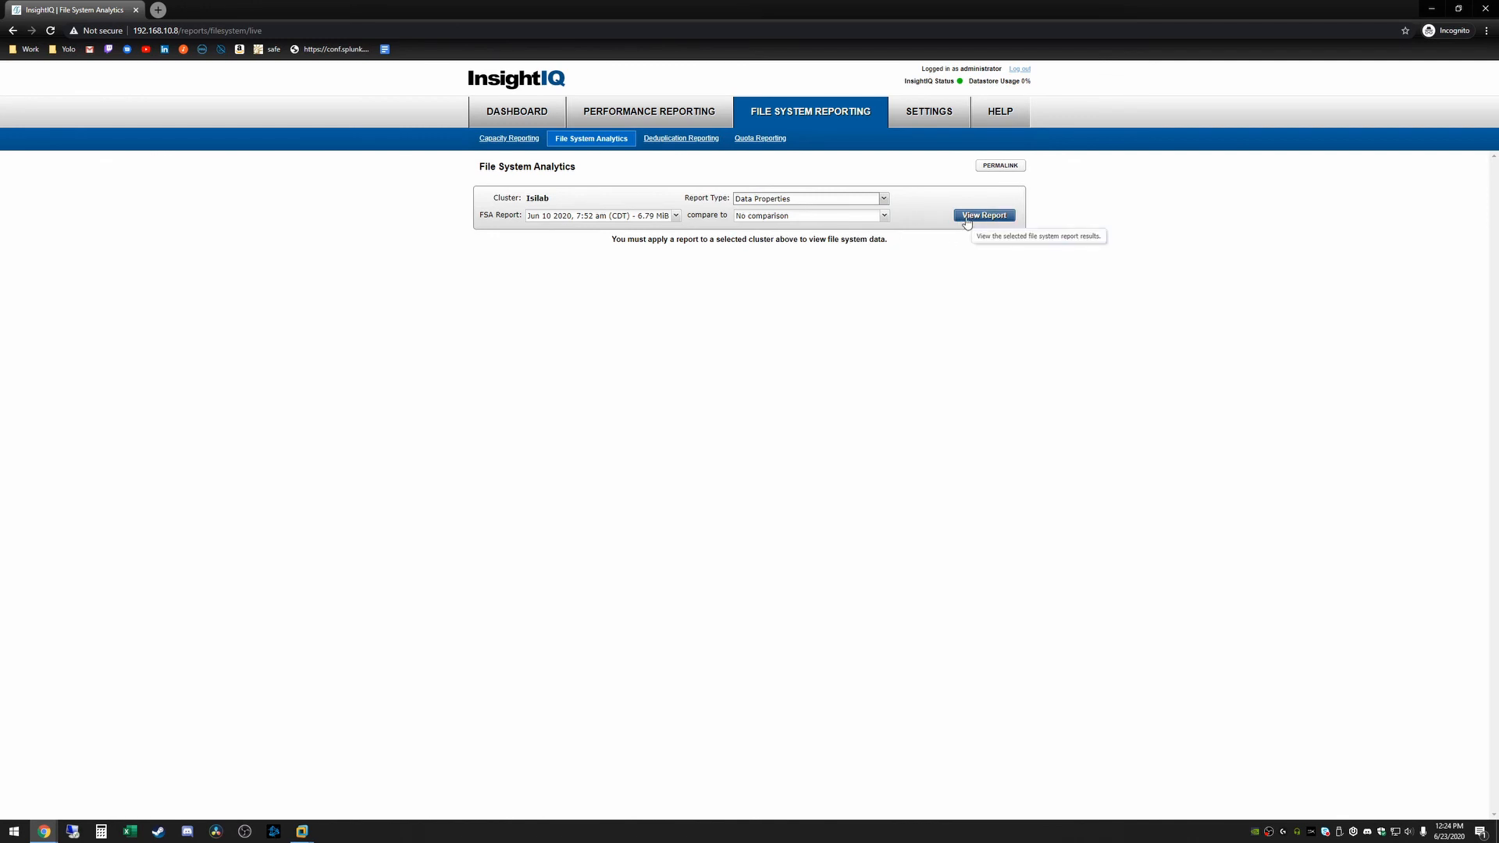
{"action": "left_click", "coordinate": [968, 217]}
{"action": "scroll", "coordinate": [642, 436], "scroll_direction": "down", "scroll_amount": 2}
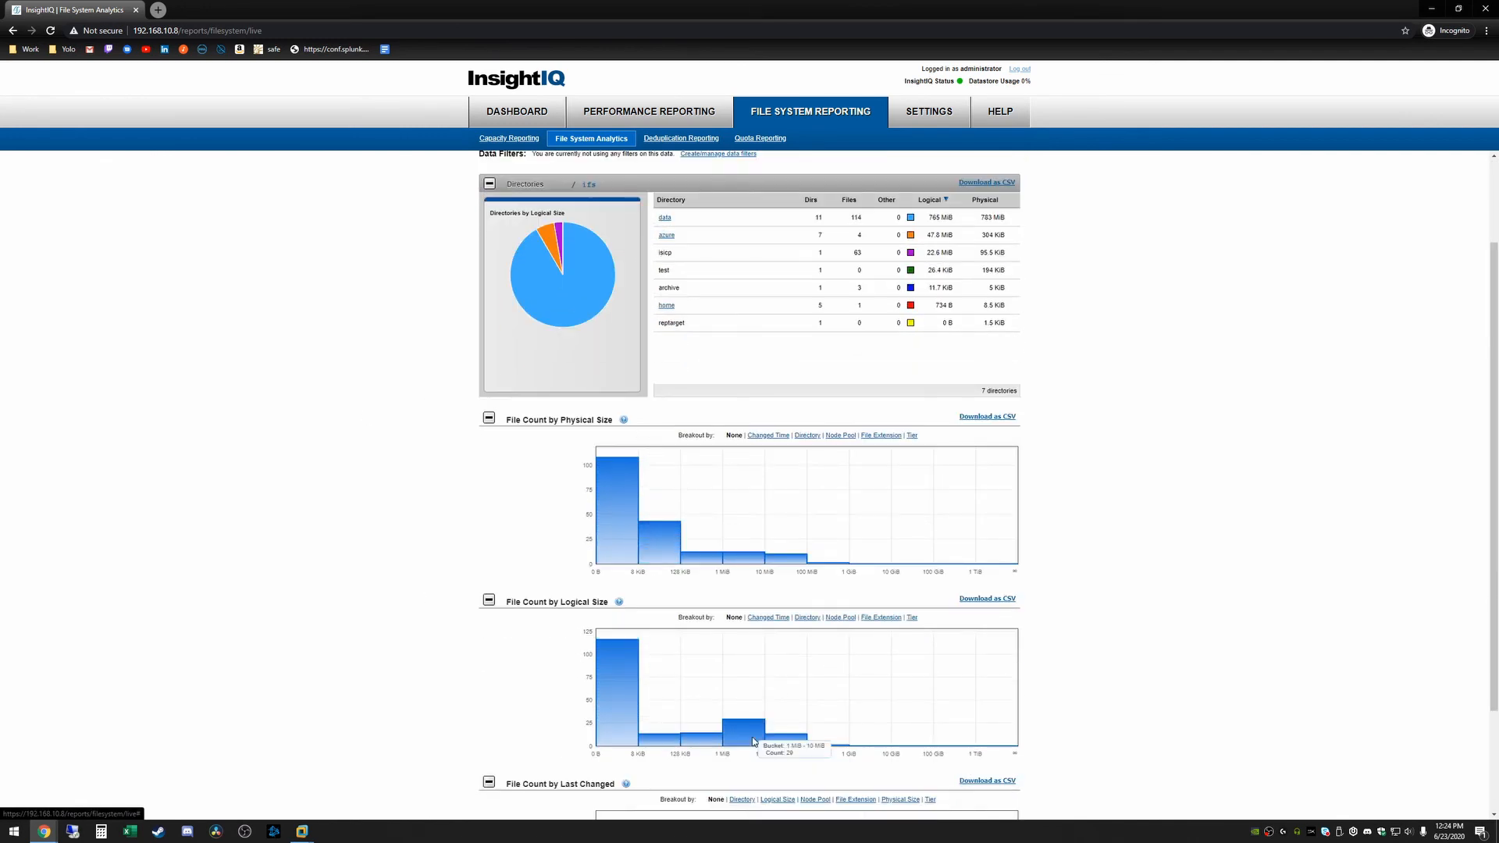
{"action": "scroll", "coordinate": [699, 500], "scroll_direction": "up", "scroll_amount": 2}
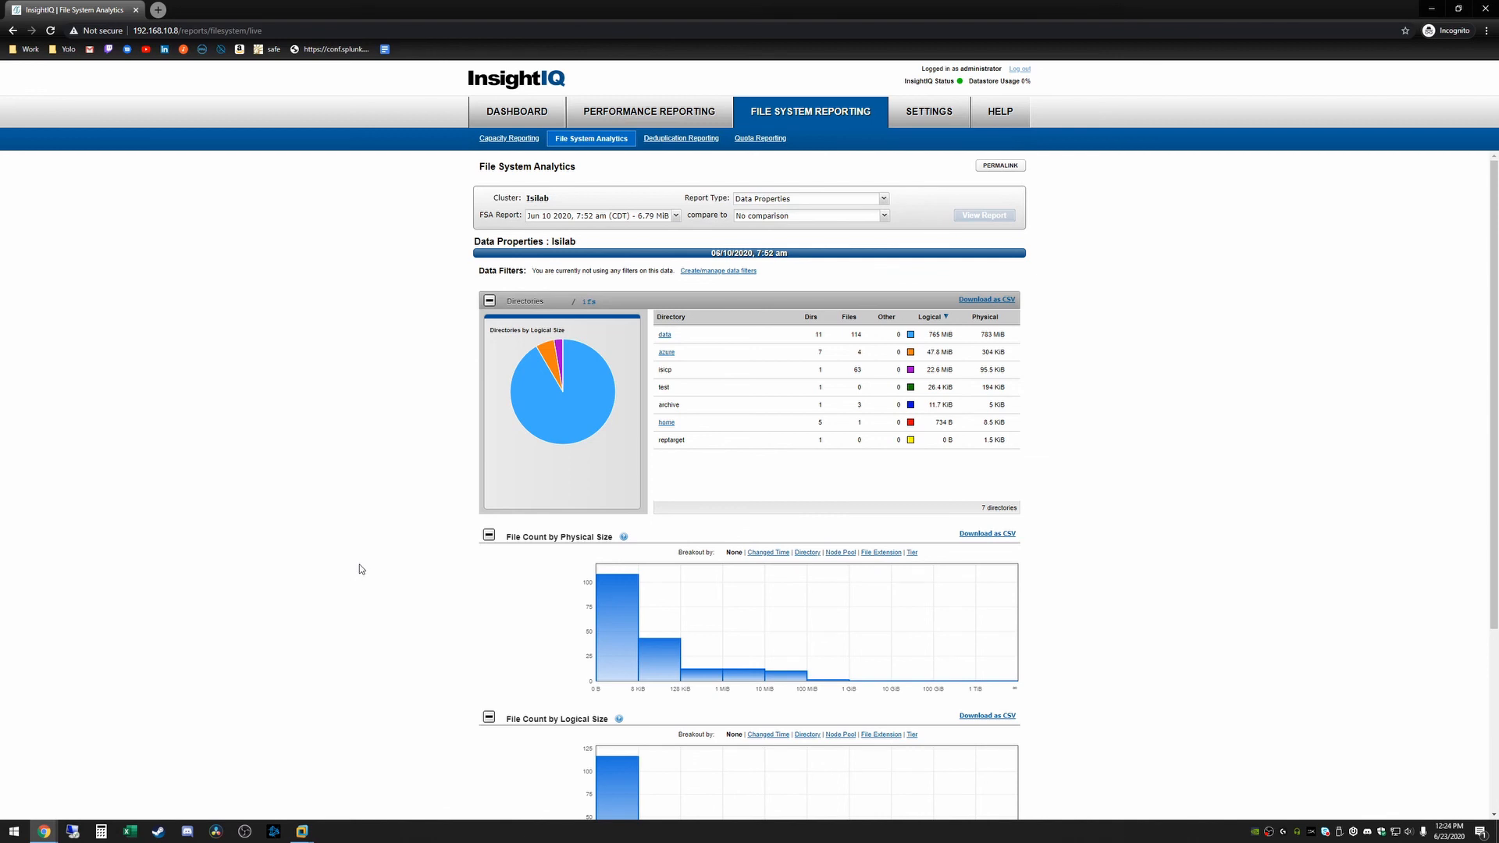
{"action": "left_click", "coordinate": [517, 111]}
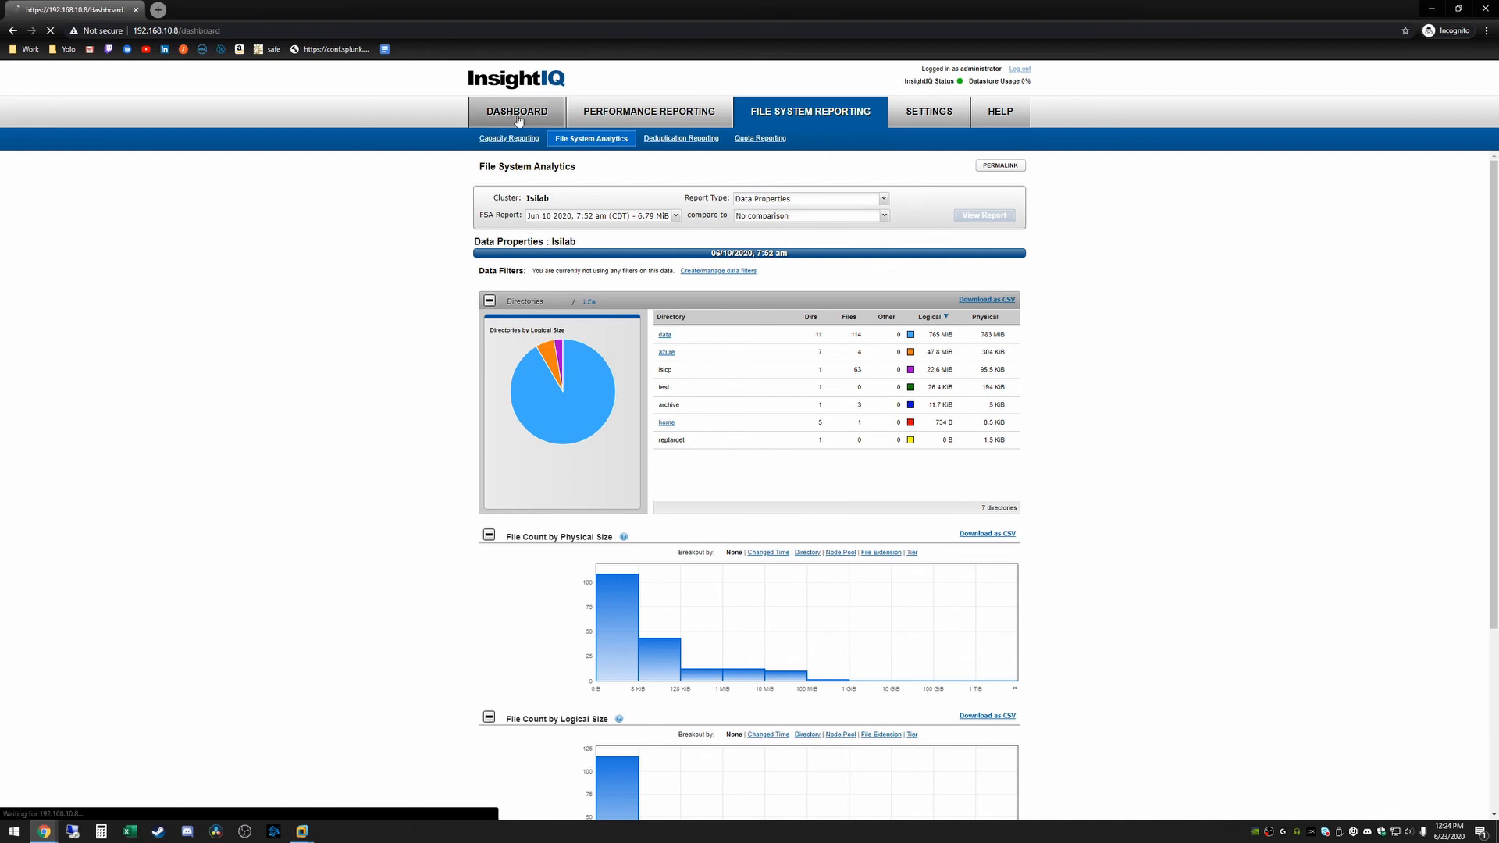